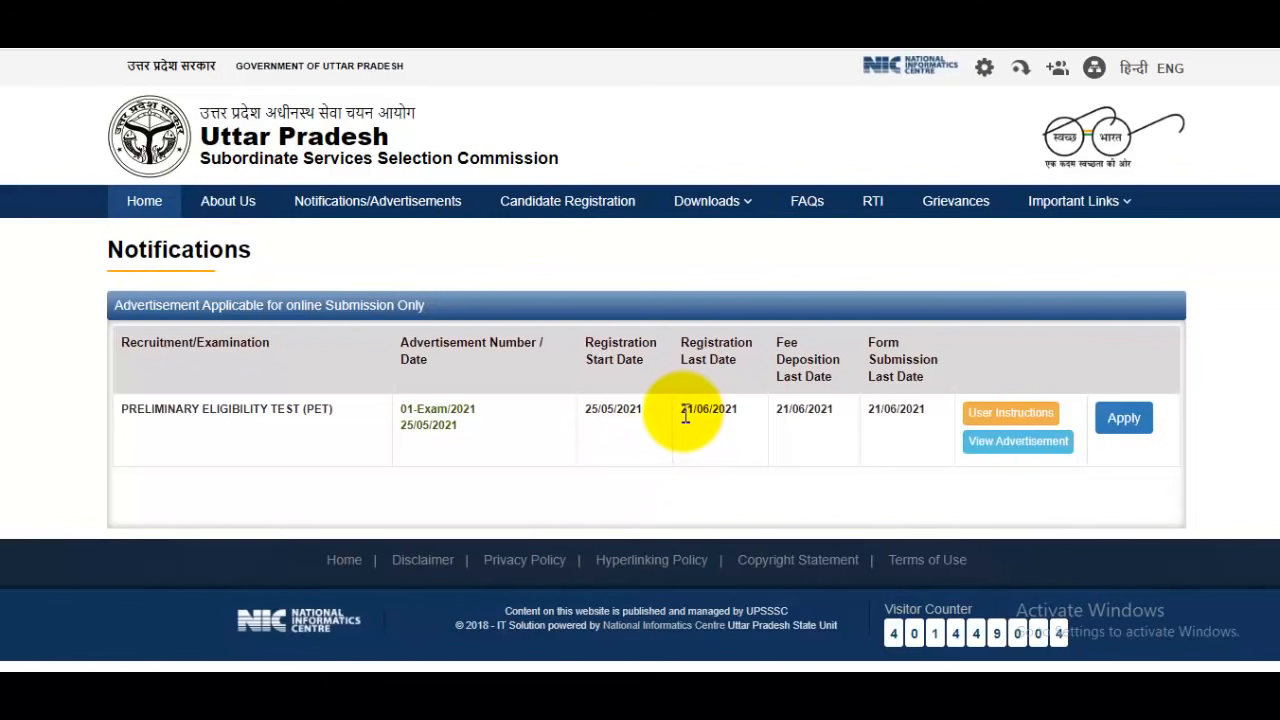
Open the Preliminary Eligibility Test (PET) application entry and review the academic and additional qualifications required for it
{"action": "left_click_drag", "start_coordinate": [679, 410], "coordinate": [738, 413]}
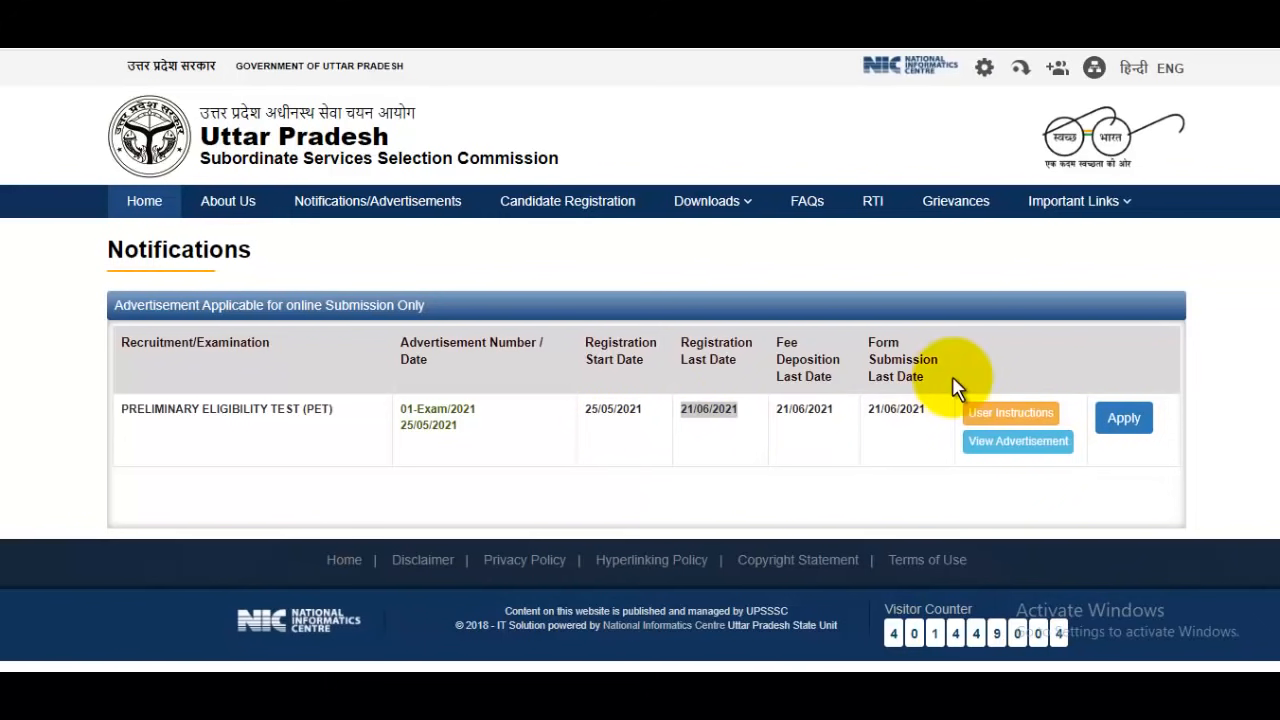
{"action": "left_click", "coordinate": [1123, 418]}
{"action": "scroll", "coordinate": [1015, 422], "scroll_direction": "down", "scroll_amount": 2}
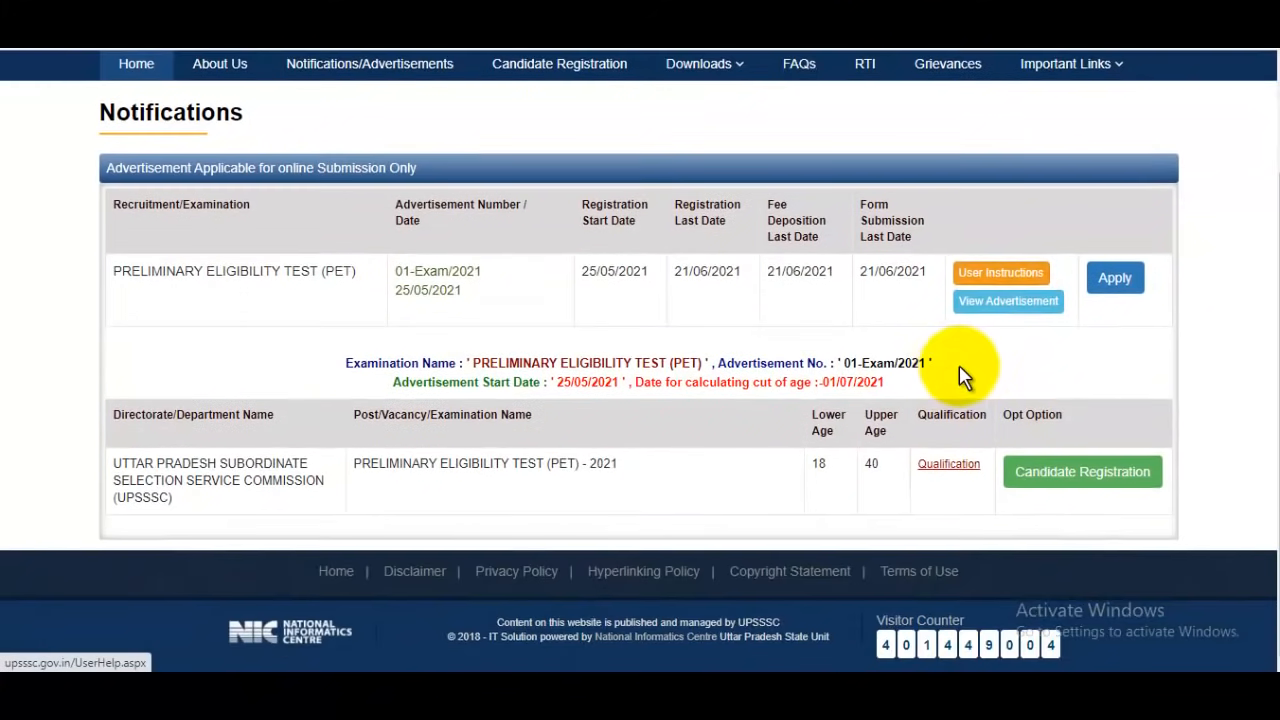
{"action": "left_click", "coordinate": [1005, 468]}
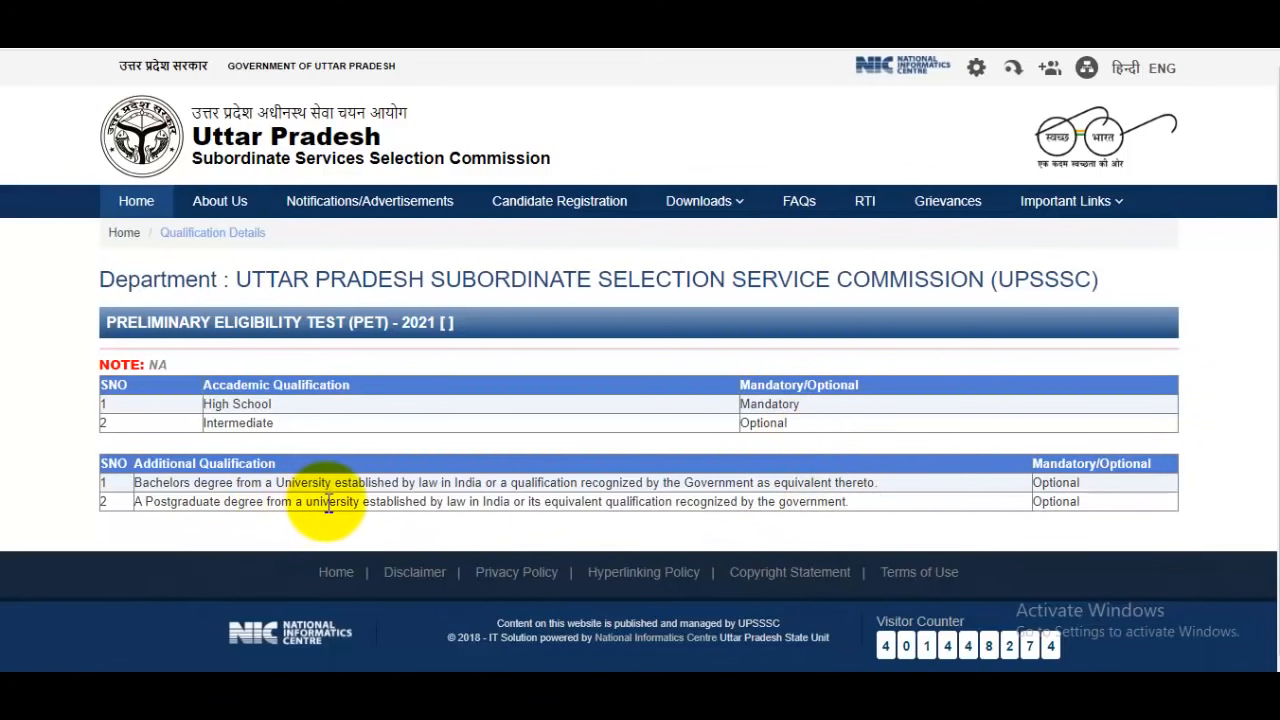
{"action": "left_click_drag", "start_coordinate": [328, 501], "coordinate": [600, 501]}
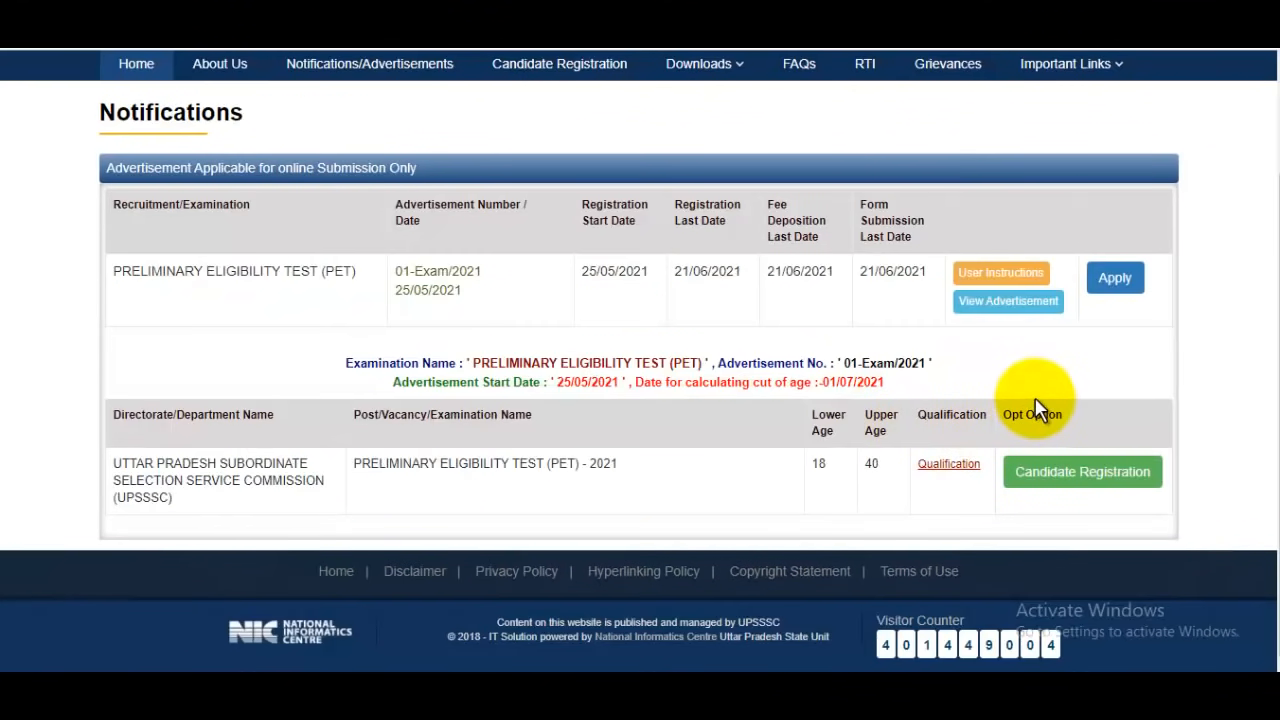
Start candidate registration for PET - 2021 and answer Yes to having previously applied online for a UPSSSC post
{"action": "left_click", "coordinate": [1093, 478]}
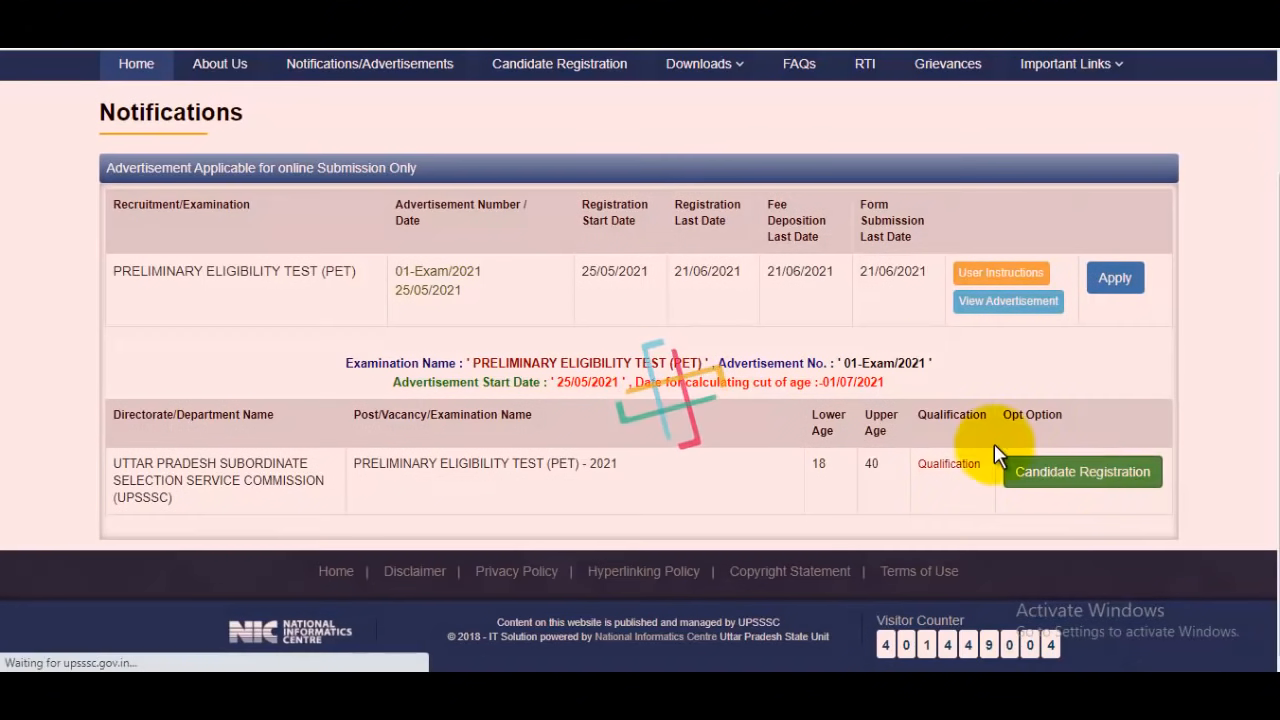
{"action": "scroll", "coordinate": [849, 357], "scroll_direction": "down", "scroll_amount": 1}
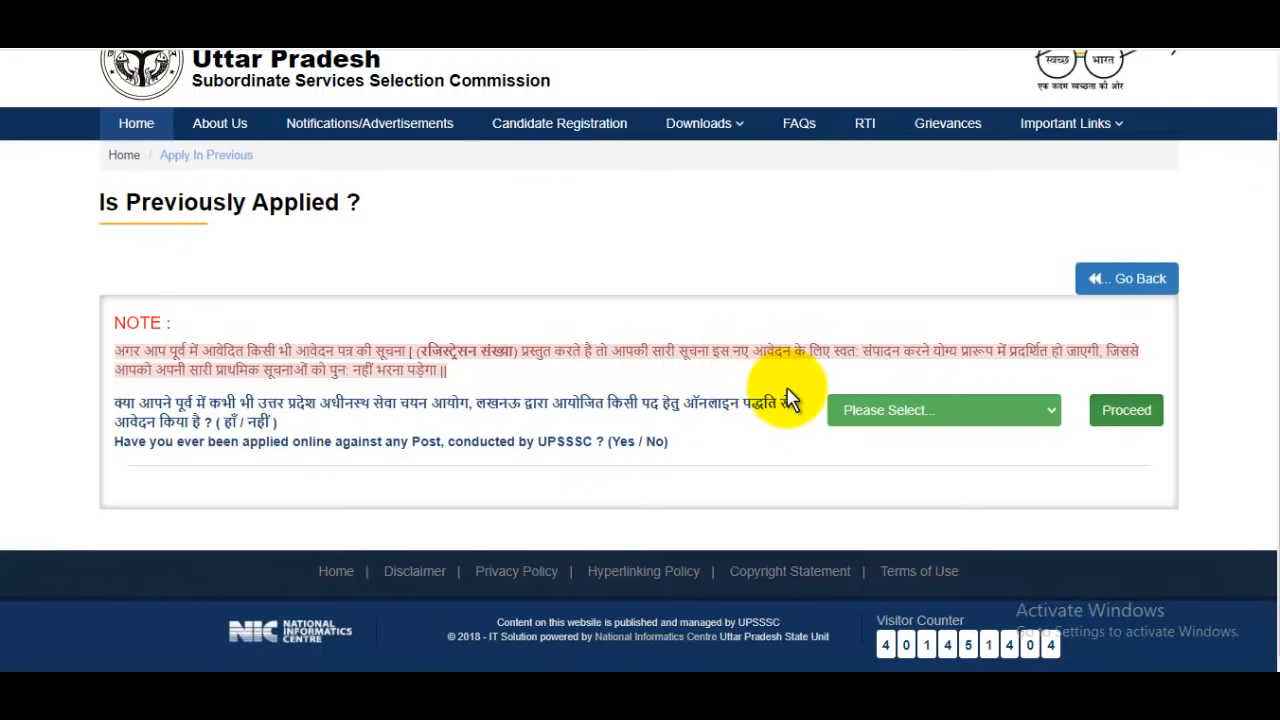
{"action": "left_click", "coordinate": [885, 412]}
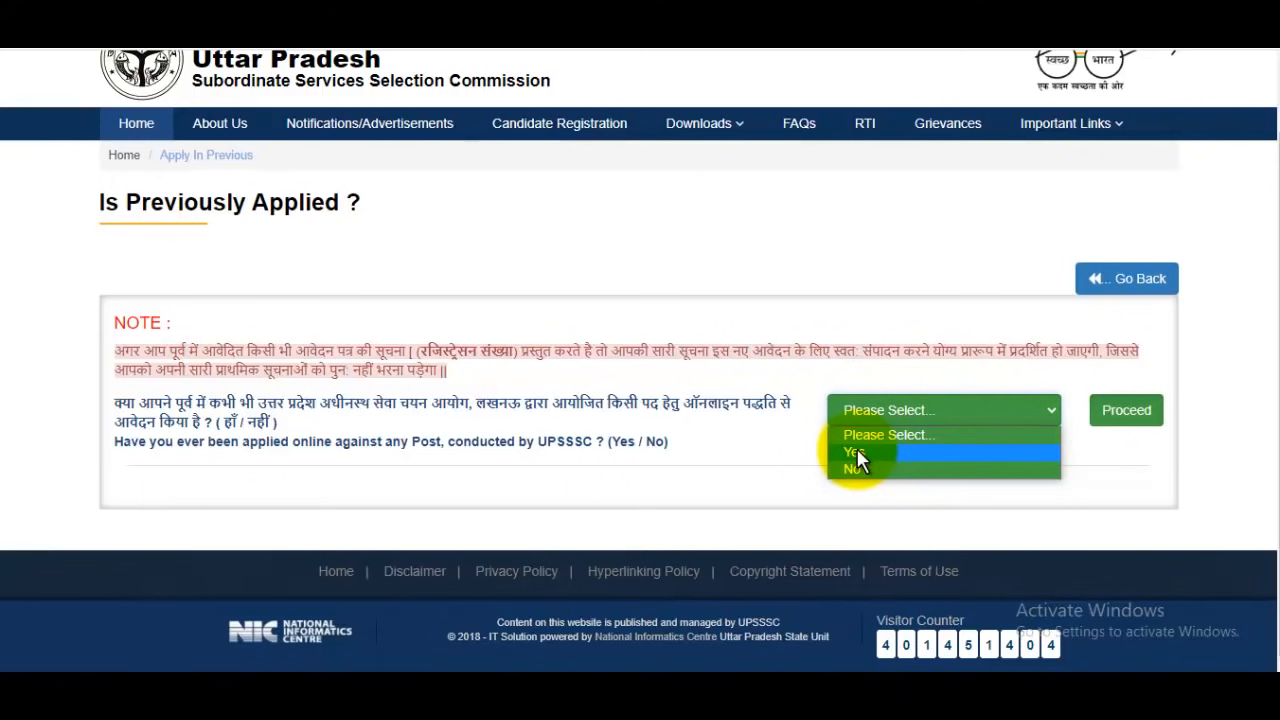
{"action": "left_click", "coordinate": [857, 453]}
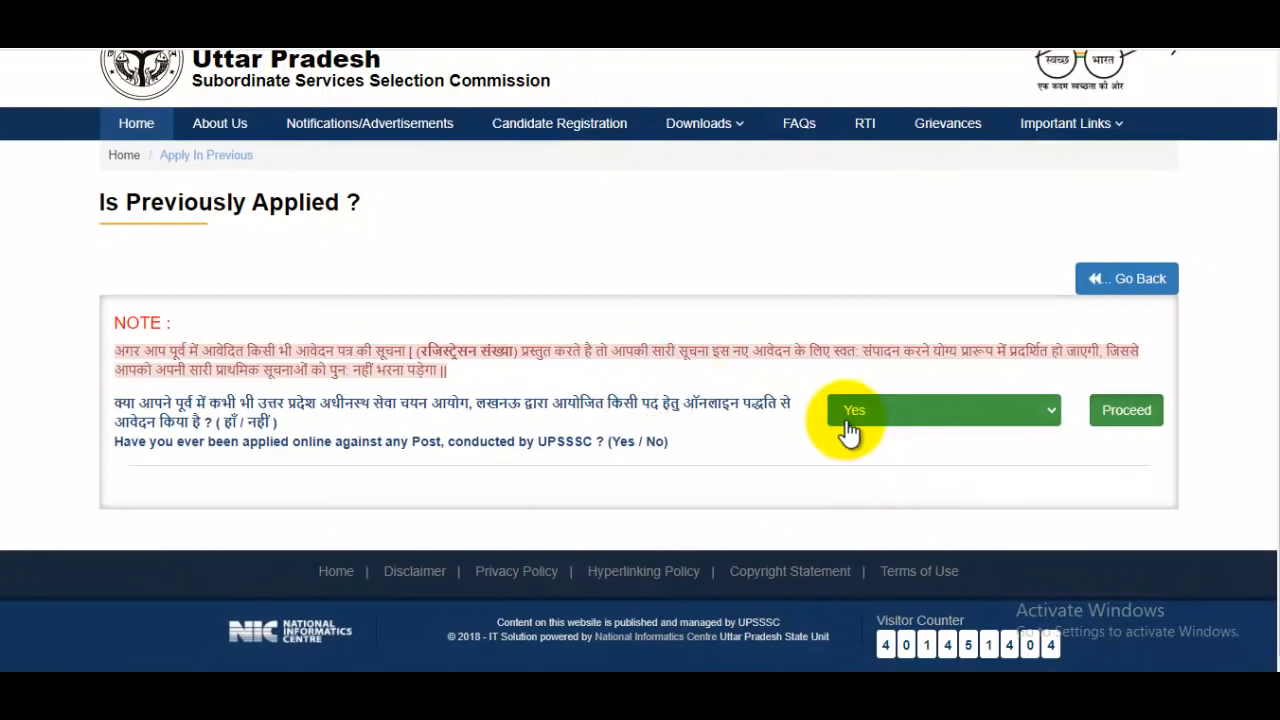
{"action": "left_click", "coordinate": [1132, 412]}
Accept the registration declaration and go to the entry field for the earlier registration number
{"action": "scroll", "coordinate": [993, 405], "scroll_direction": "down", "scroll_amount": 10}
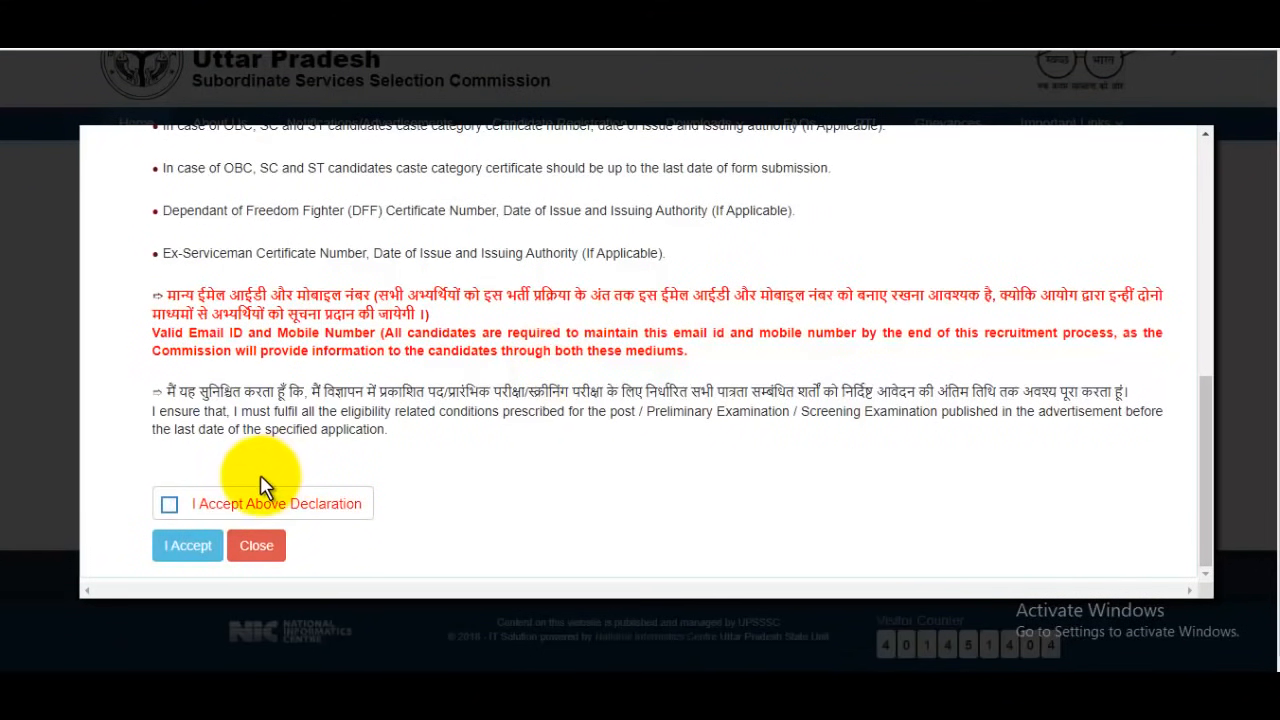
{"action": "left_click", "coordinate": [169, 504]}
{"action": "left_click", "coordinate": [179, 551]}
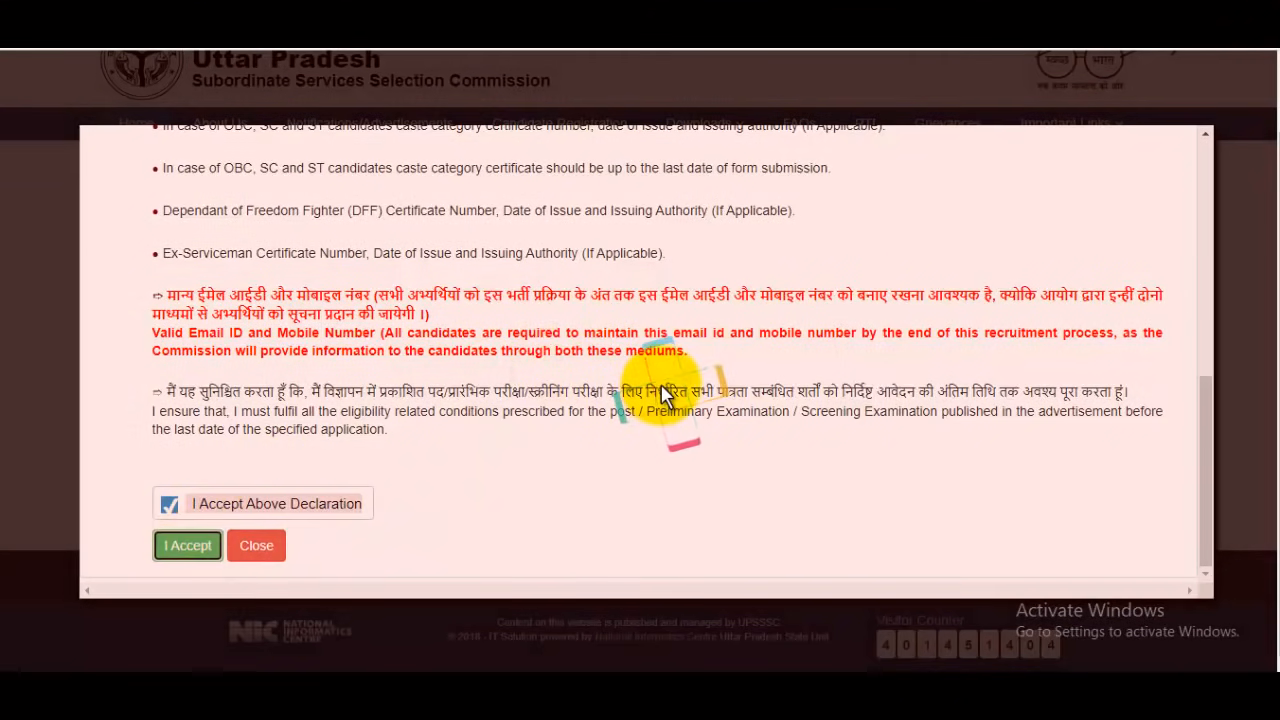
{"action": "scroll", "coordinate": [677, 370], "scroll_direction": "down", "scroll_amount": 10}
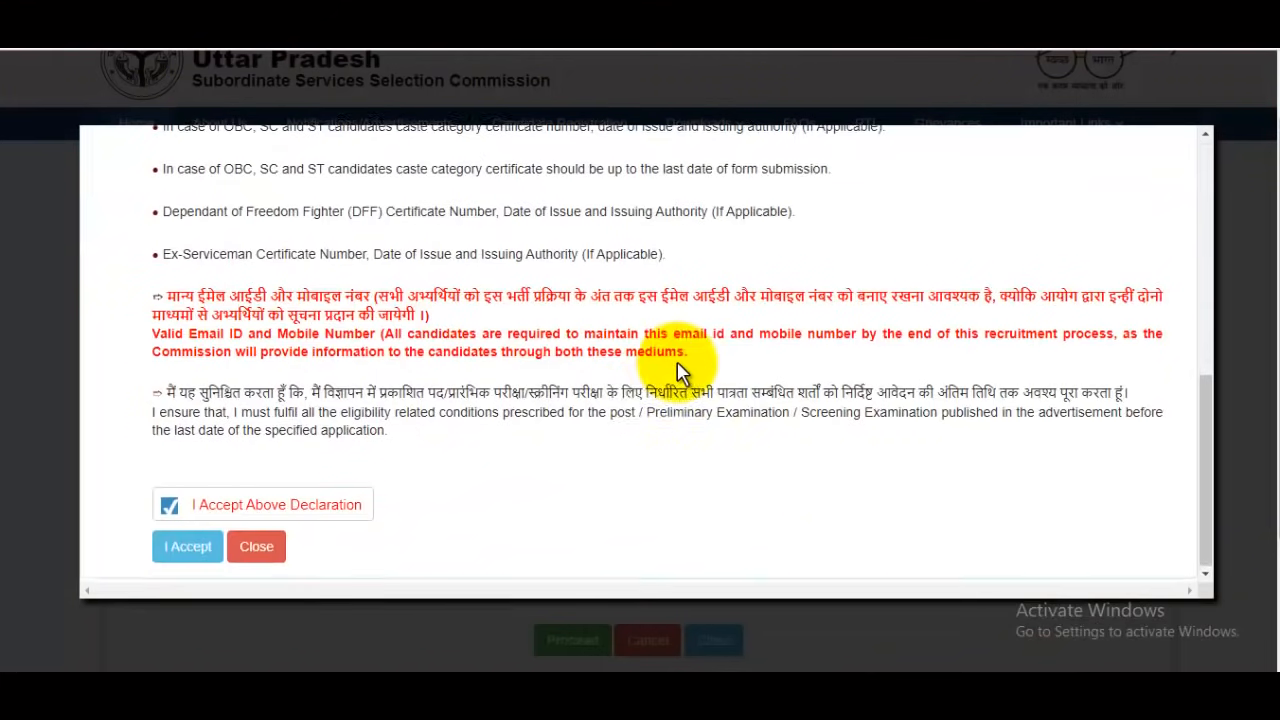
{"action": "left_click", "coordinate": [188, 548]}
{"action": "scroll", "coordinate": [852, 463], "scroll_direction": "down", "scroll_amount": 2}
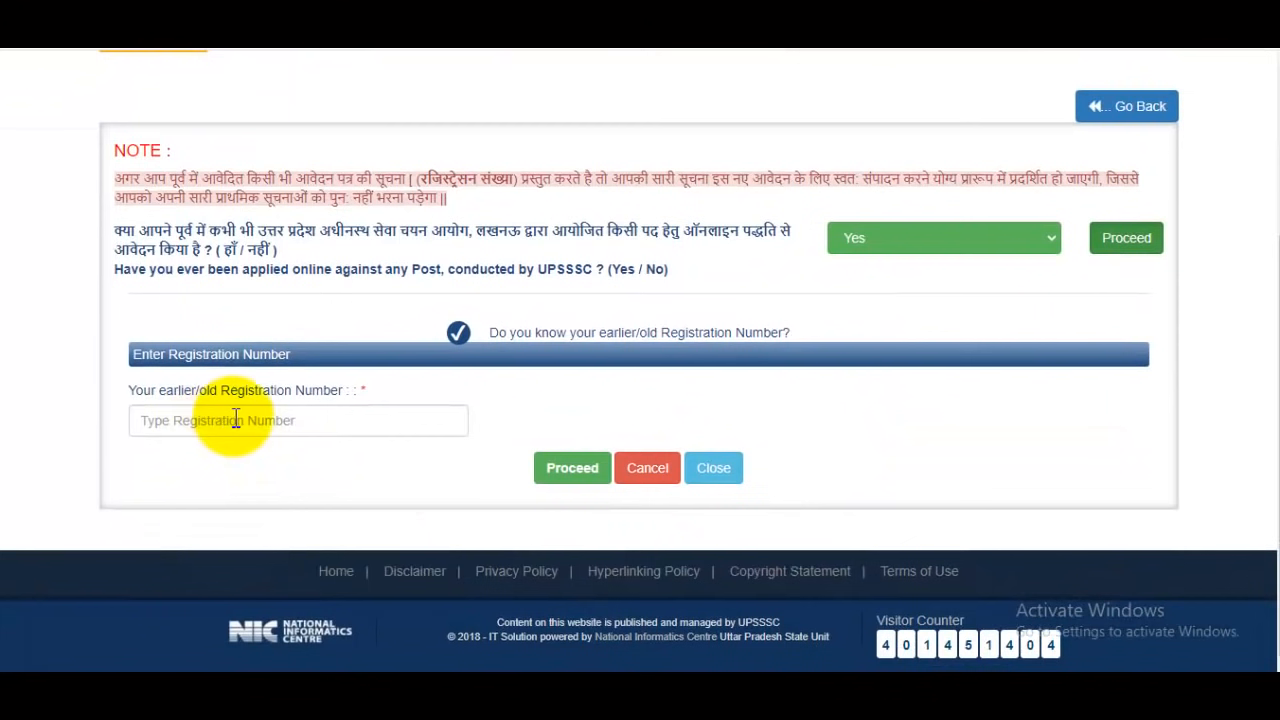
{"action": "left_click", "coordinate": [252, 420]}
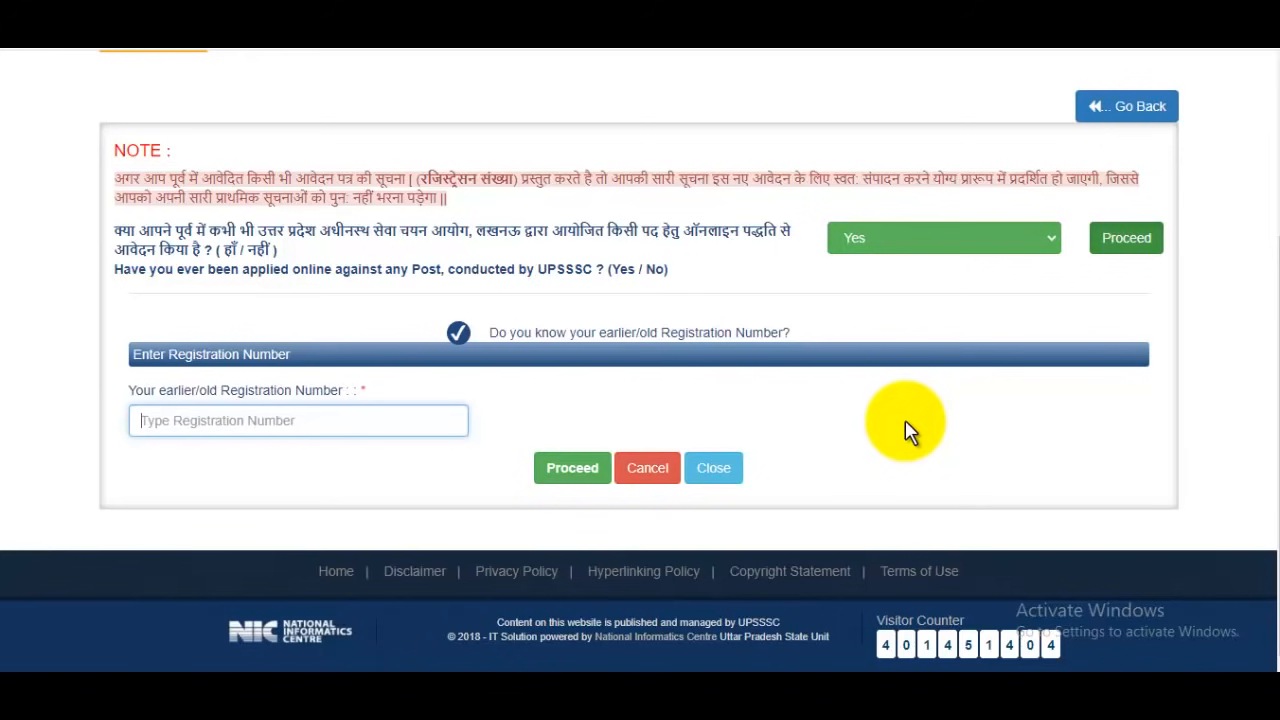
Go back to the notifications list and restart candidate registration for PET - 2021
{"action": "scroll", "coordinate": [905, 430], "scroll_direction": "up", "scroll_amount": 2}
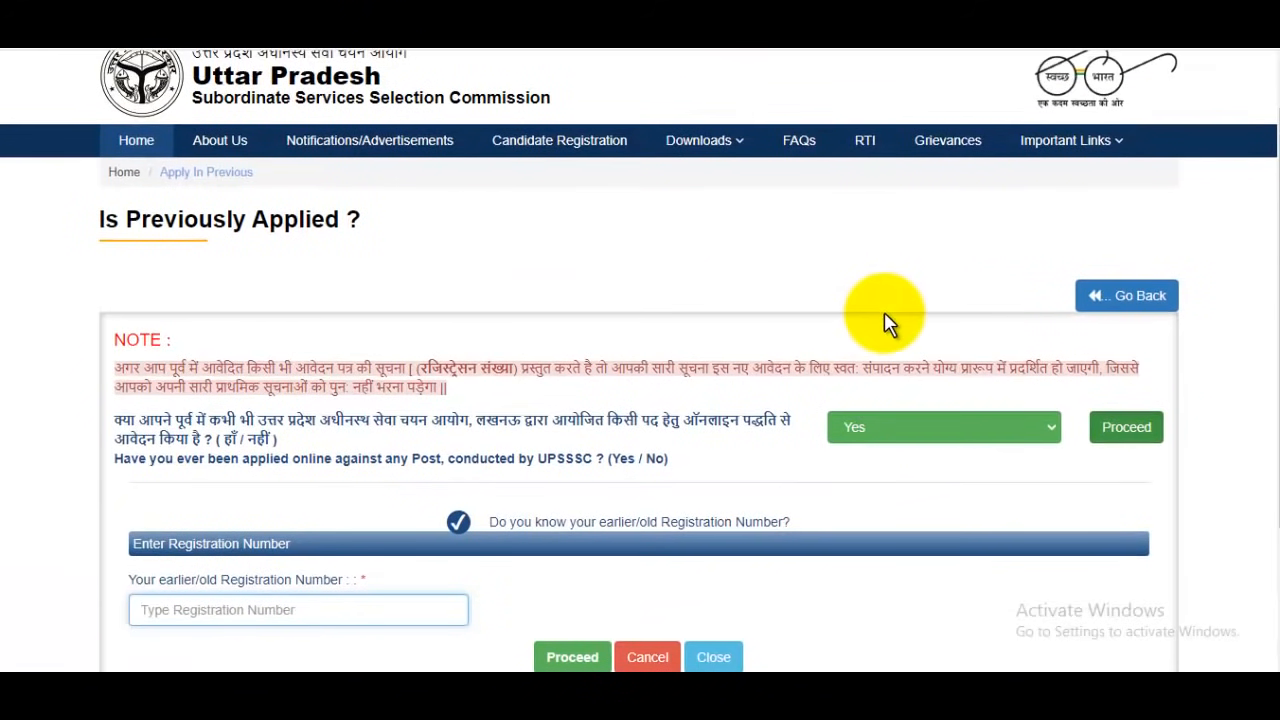
{"action": "left_click", "coordinate": [1140, 300]}
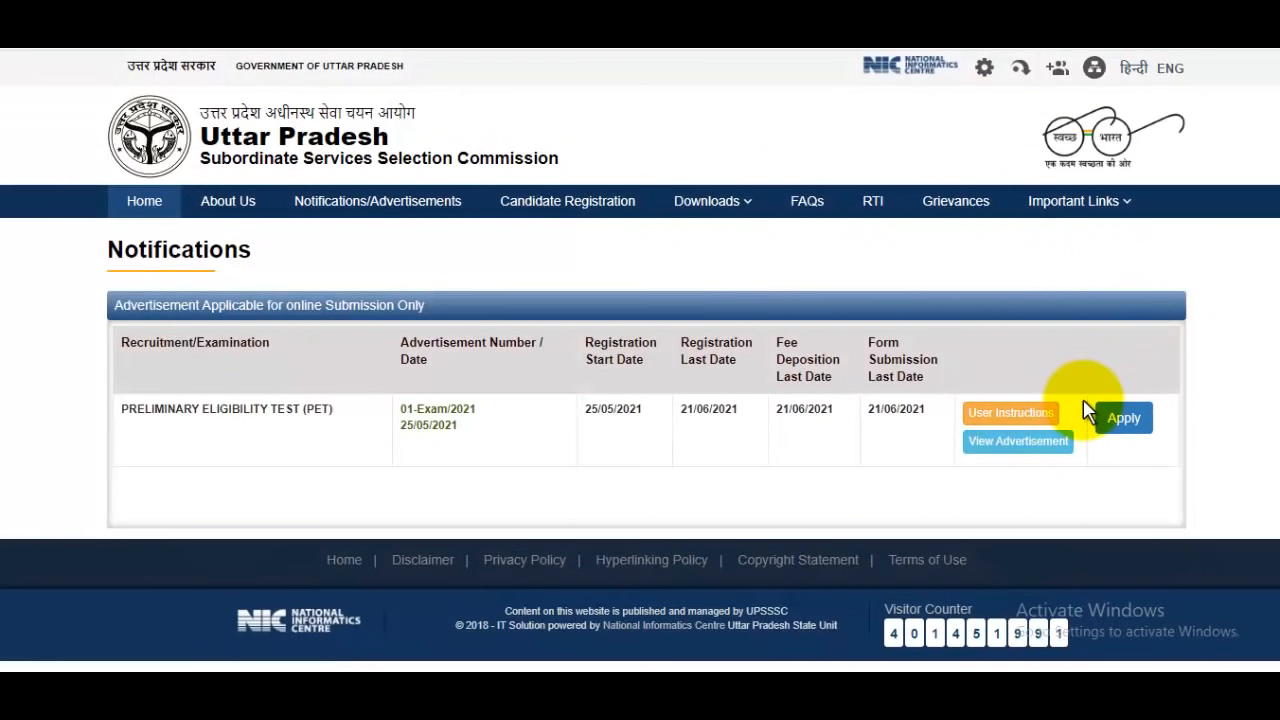
{"action": "left_click", "coordinate": [1128, 420]}
{"action": "scroll", "coordinate": [1125, 420], "scroll_direction": "down", "scroll_amount": 2}
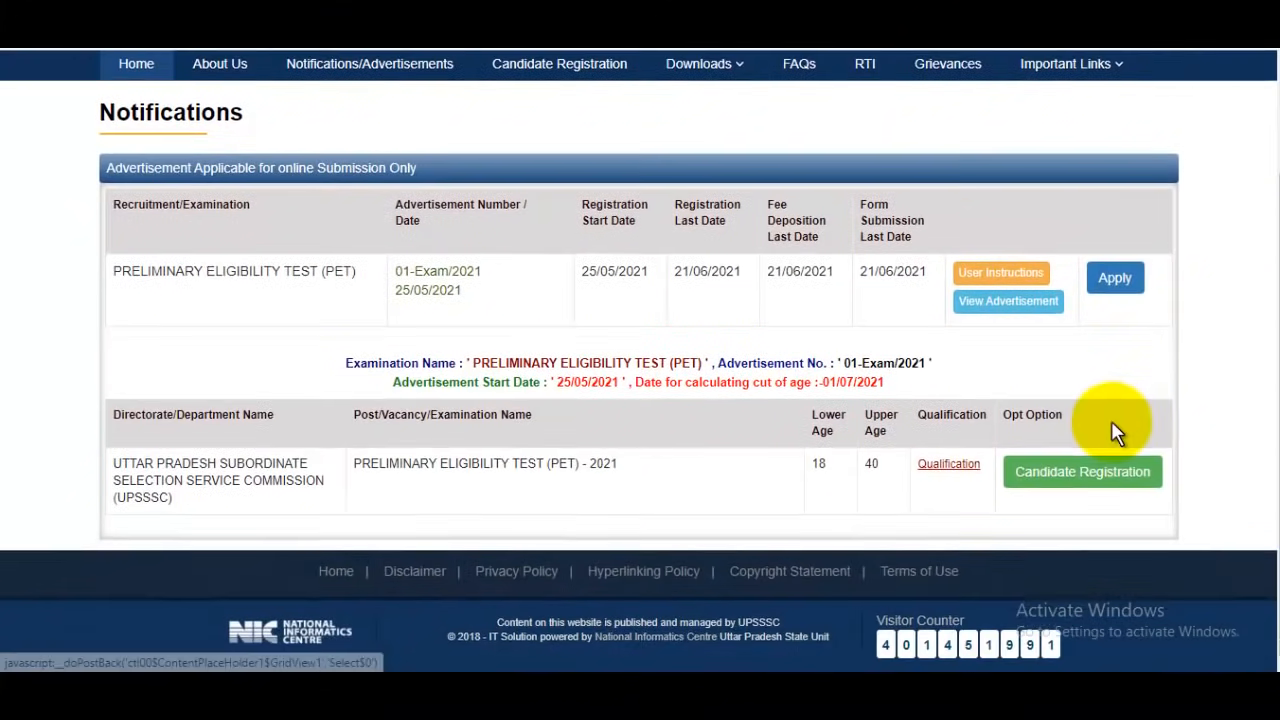
{"action": "left_click", "coordinate": [1088, 478]}
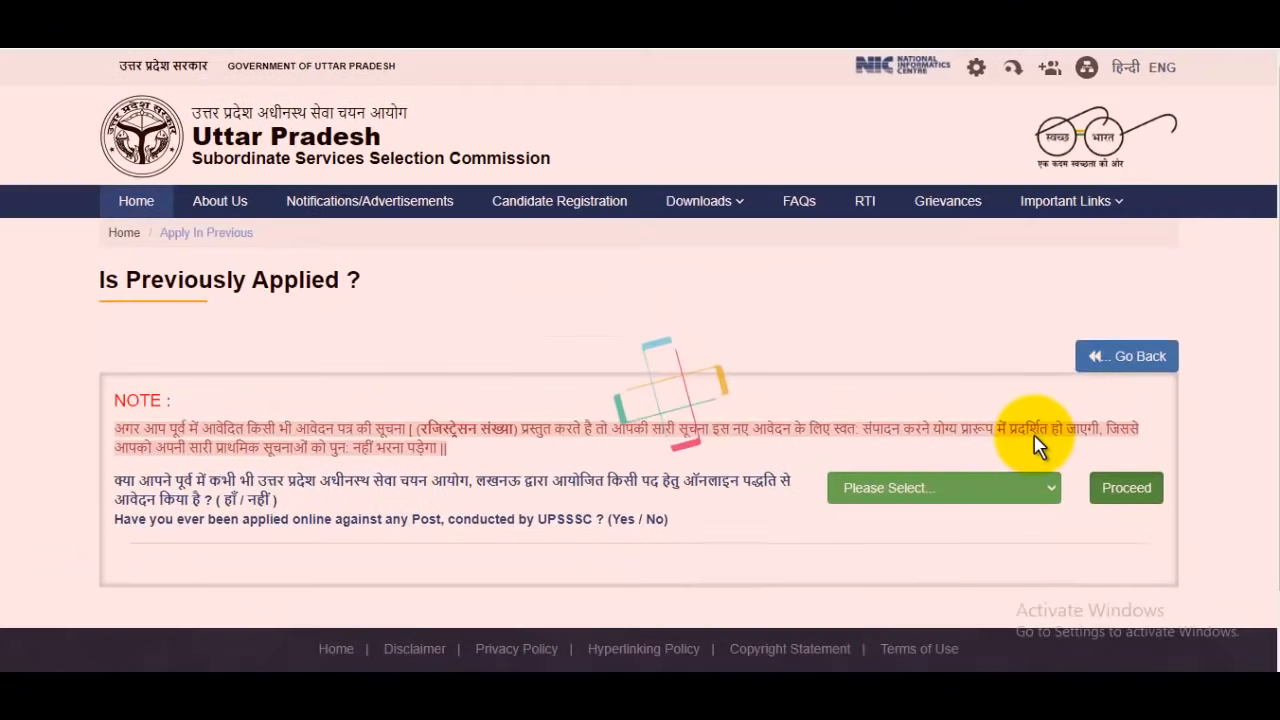
Answer No to having previously applied for a UPSSSC post and accept the declaration to open the registration form
{"action": "scroll", "coordinate": [1038, 447], "scroll_direction": "down", "scroll_amount": 1}
{"action": "left_click", "coordinate": [1038, 411]}
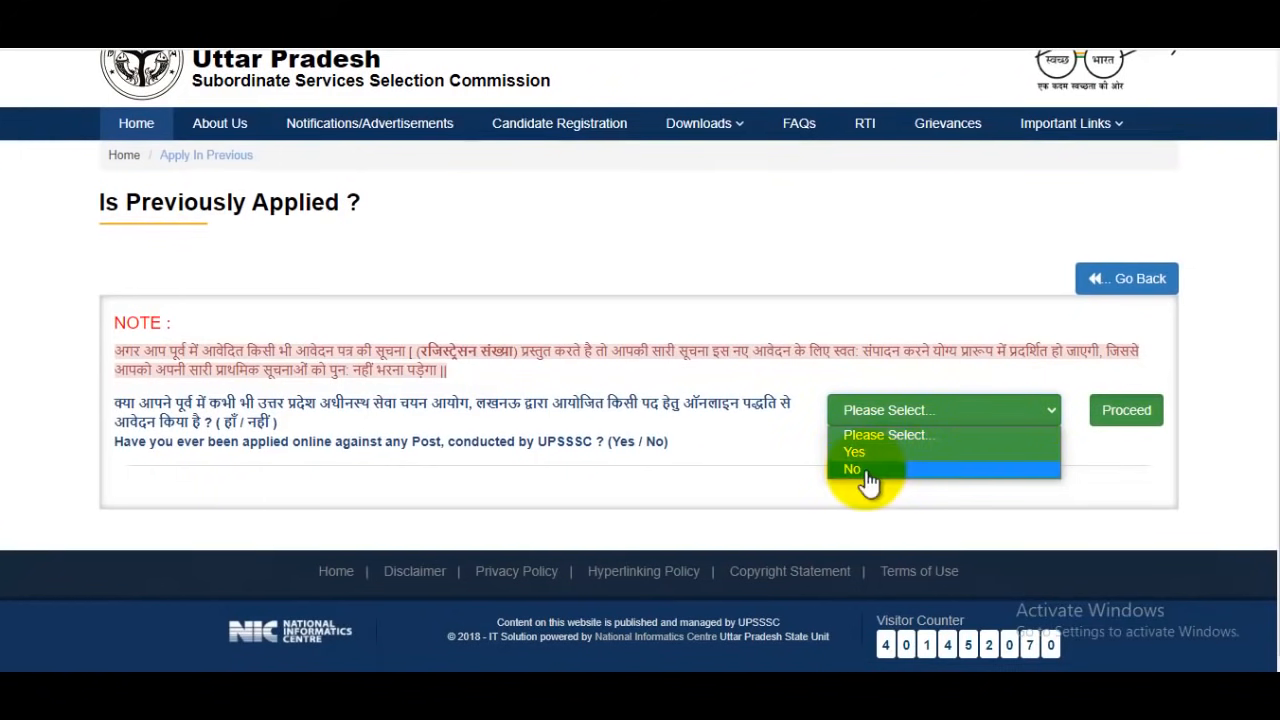
{"action": "left_click", "coordinate": [868, 470]}
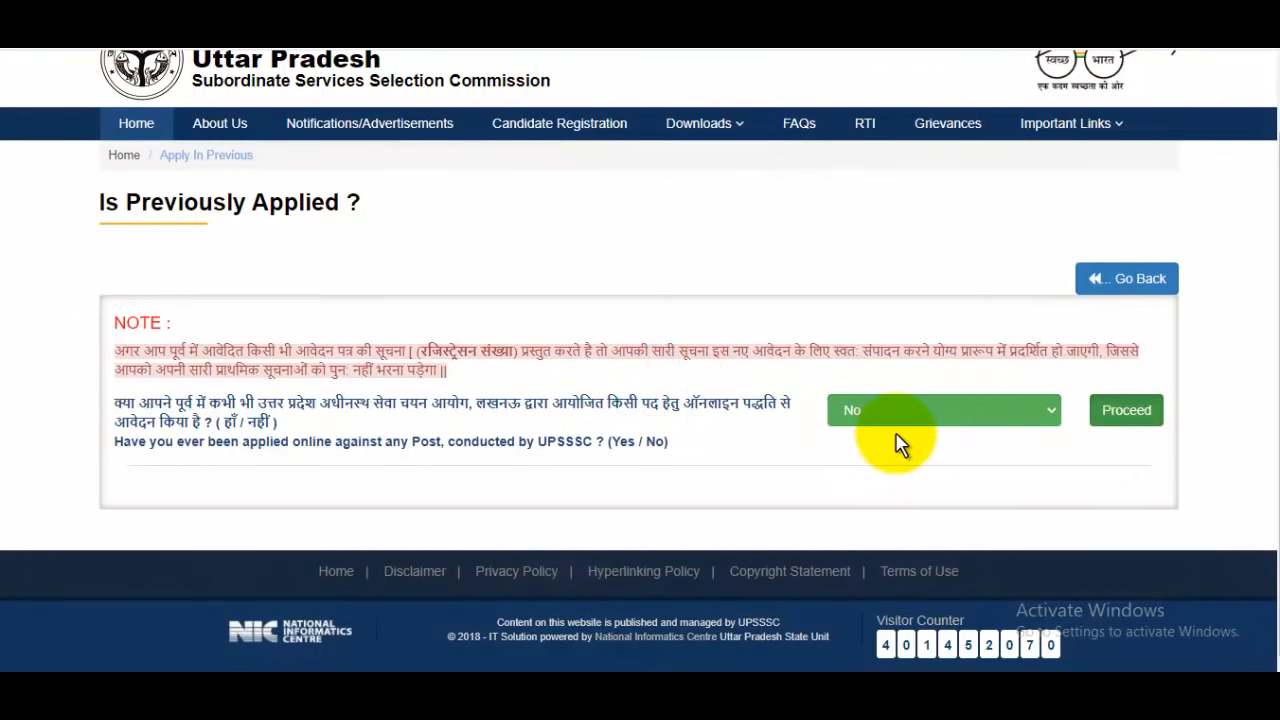
{"action": "left_click", "coordinate": [1108, 416]}
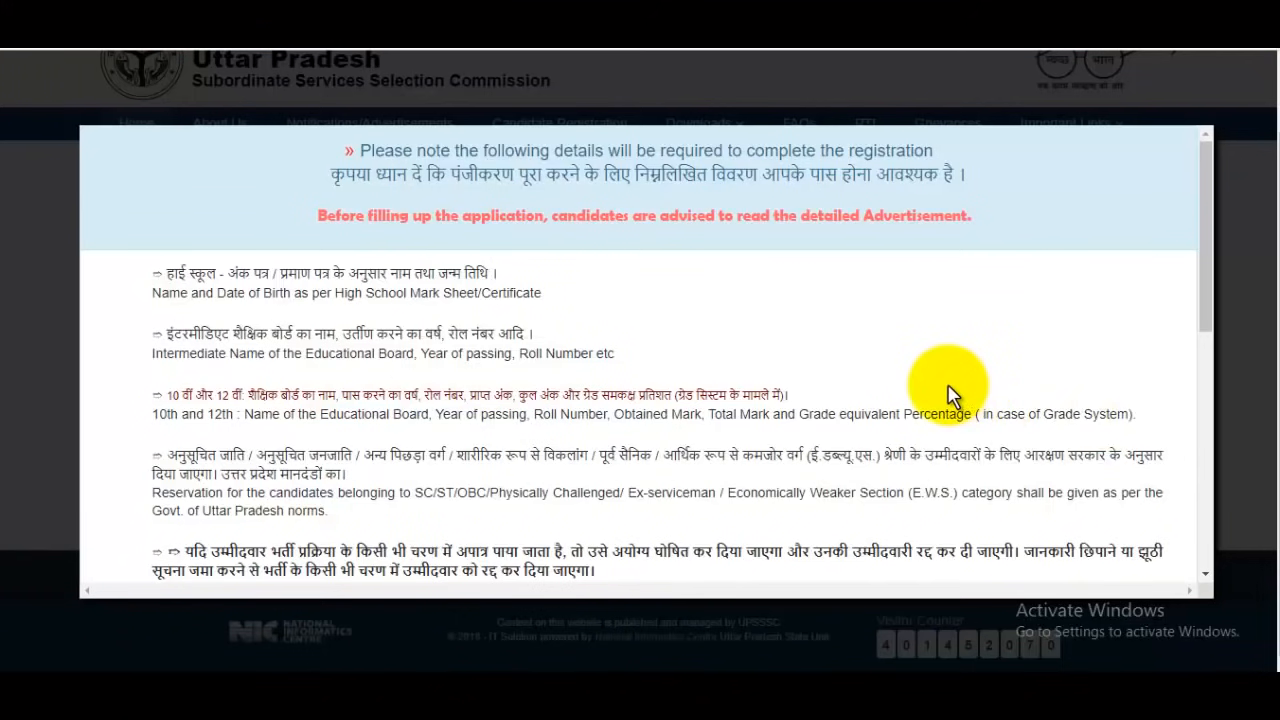
{"action": "scroll", "coordinate": [900, 395], "scroll_direction": "down", "scroll_amount": 6}
{"action": "left_click", "coordinate": [169, 504]}
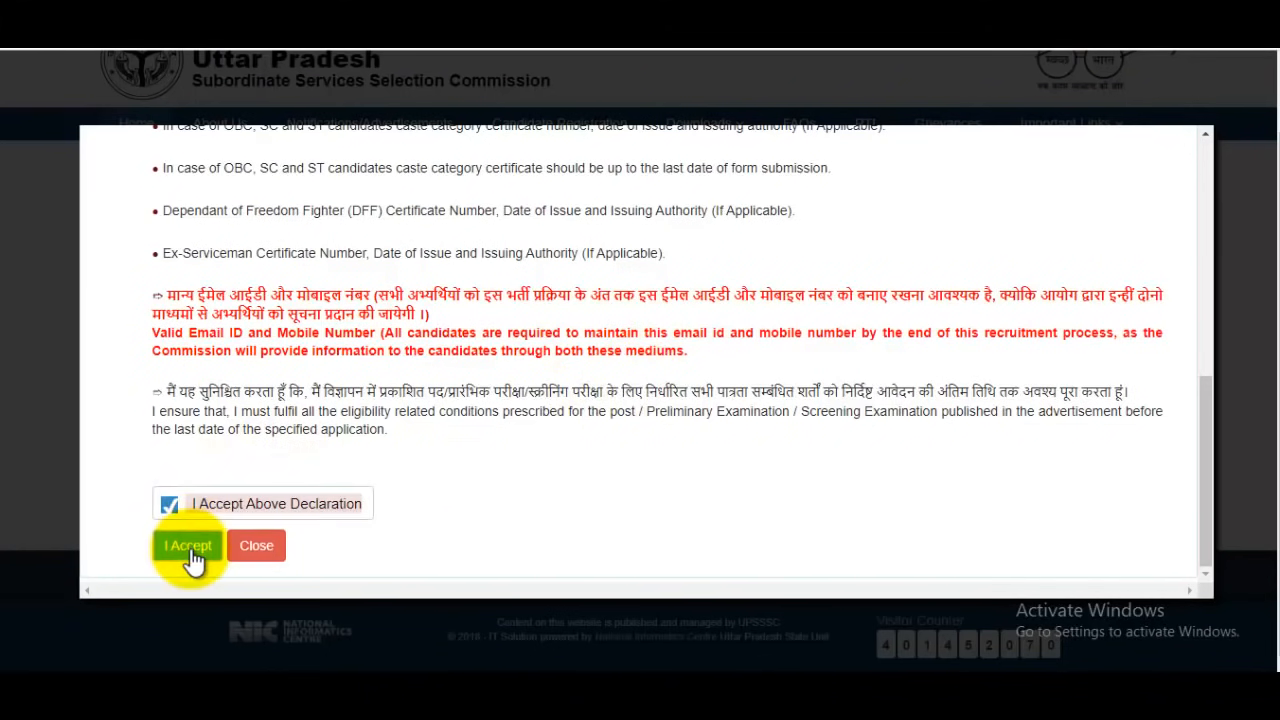
{"action": "left_click", "coordinate": [188, 546]}
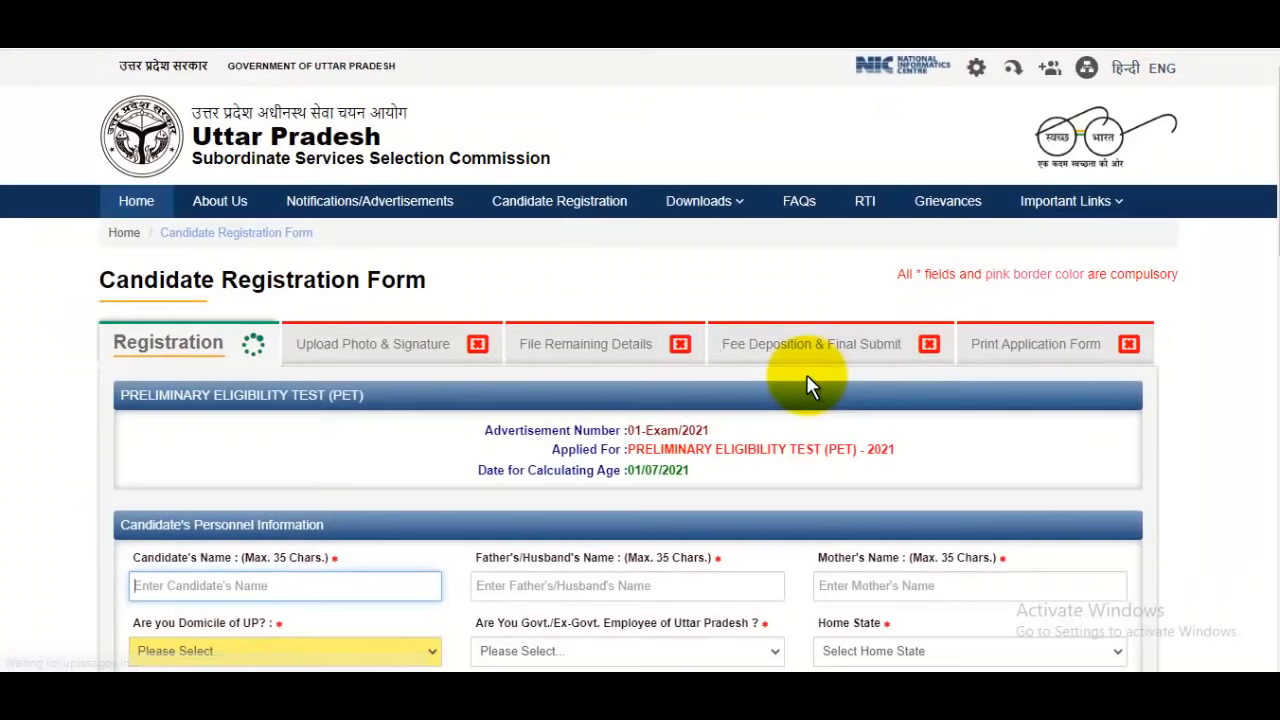
Enter the candidate's name, the father's/husband's name and the mother's name in the personal information section
{"action": "scroll", "coordinate": [808, 386], "scroll_direction": "down", "scroll_amount": 3}
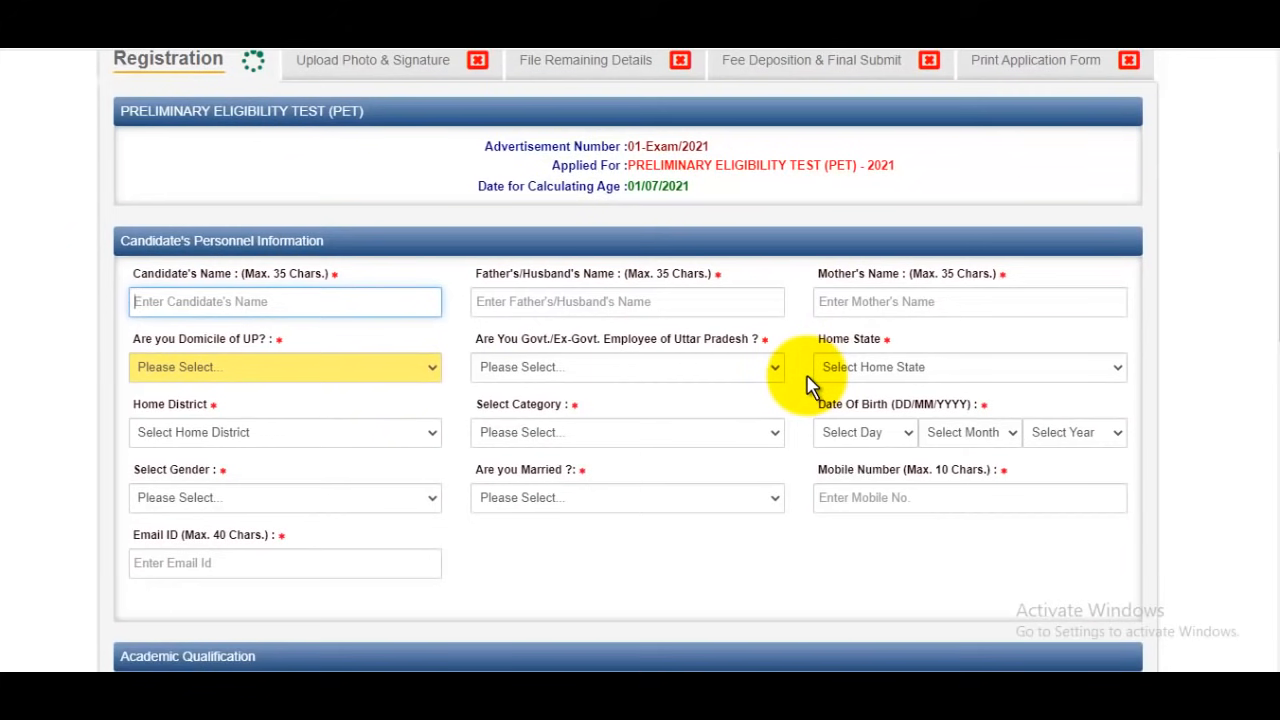
{"action": "key", "text": "ctrl+plus"}
{"action": "scroll", "coordinate": [763, 343], "scroll_direction": "up", "scroll_amount": 1}
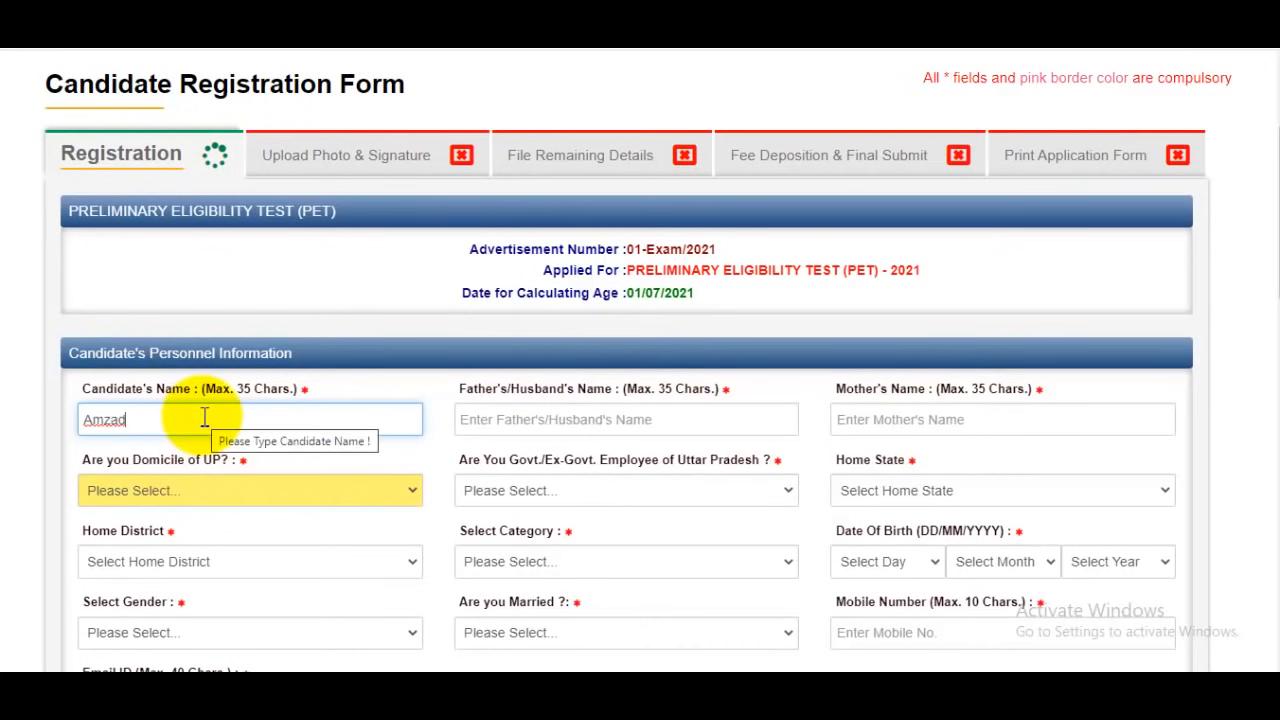
{"action": "type", "text": "ik"}
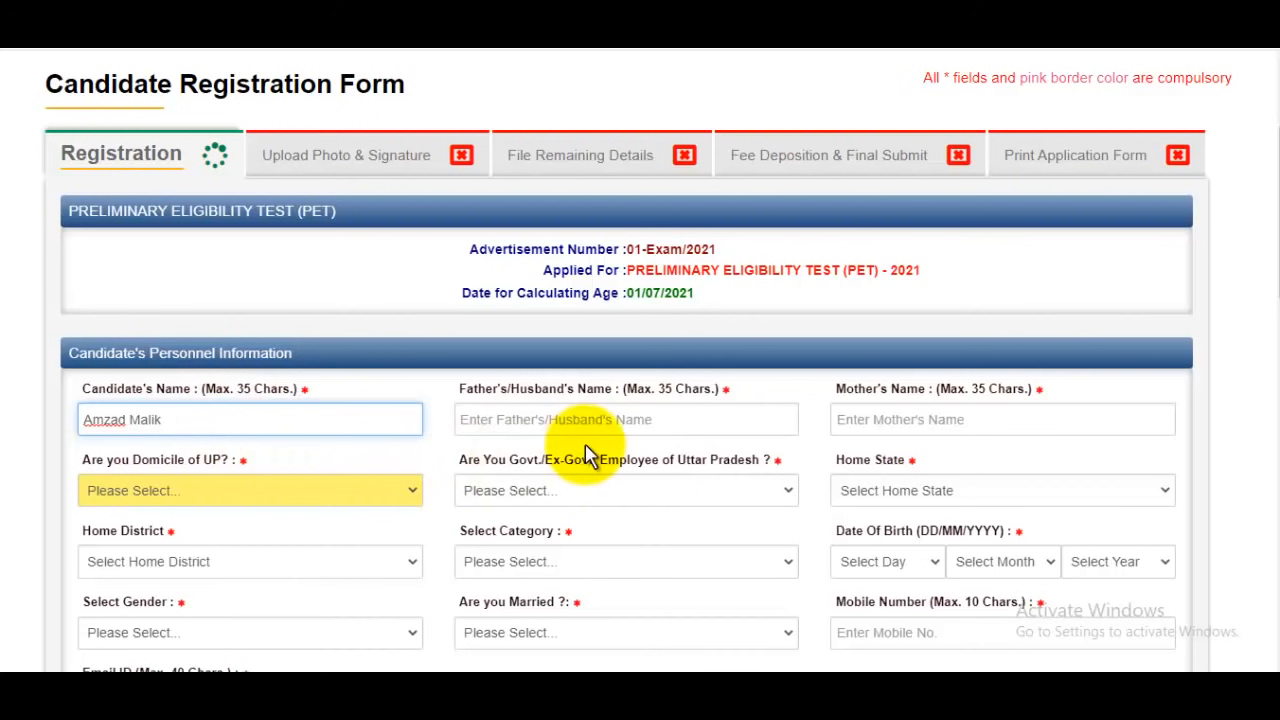
{"action": "left_click", "coordinate": [598, 412]}
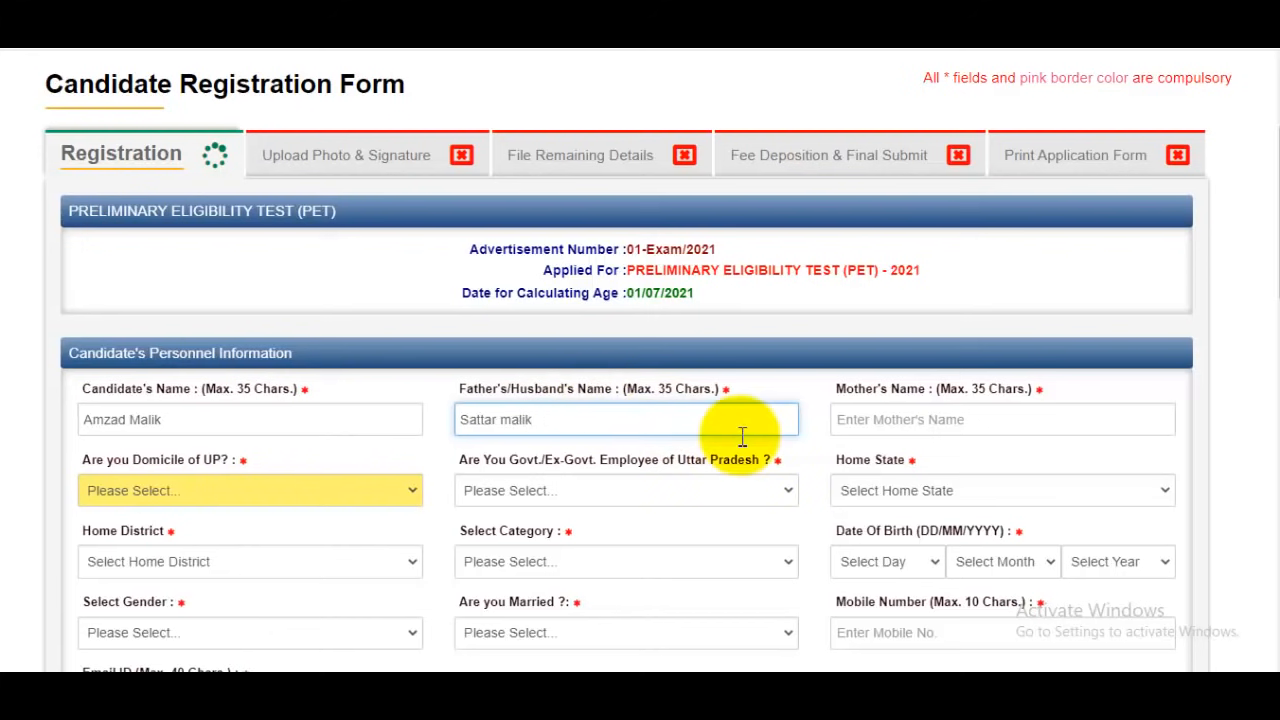
{"action": "left_click", "coordinate": [940, 418]}
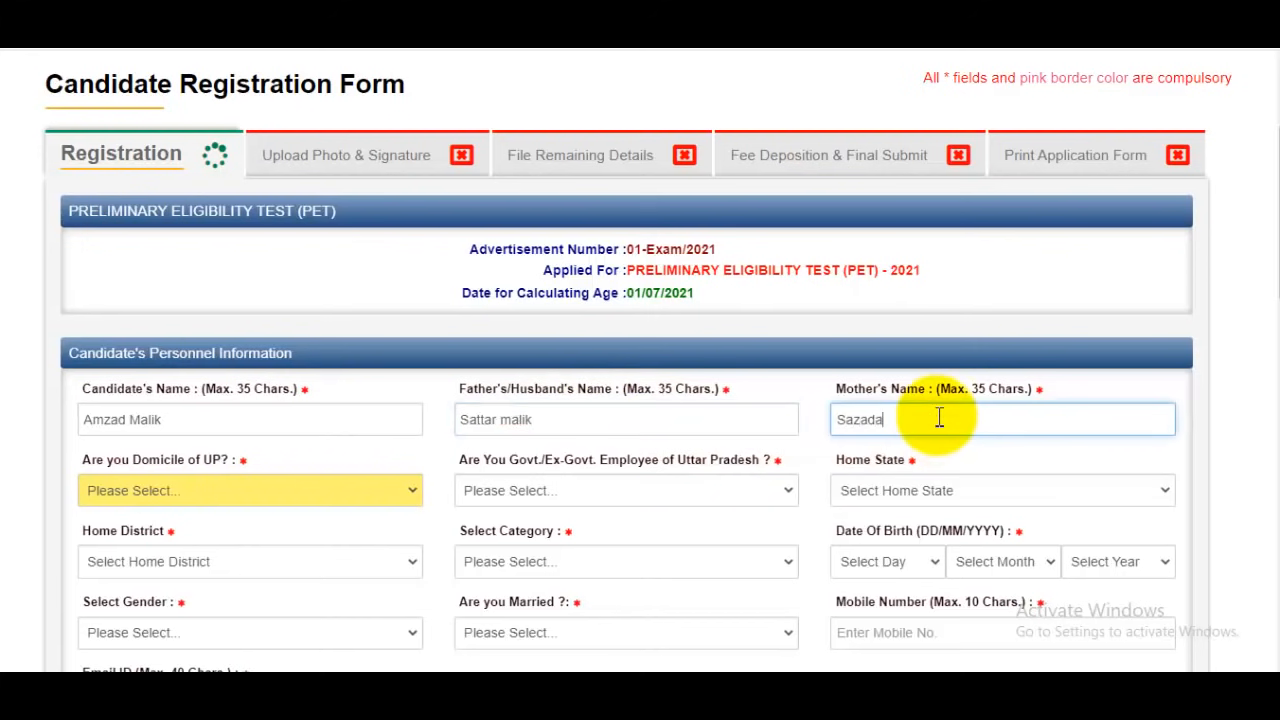
Set the Domicile of UP answer to Yes in the candidate's personal information
{"action": "scroll", "coordinate": [939, 418], "scroll_direction": "down", "scroll_amount": 2}
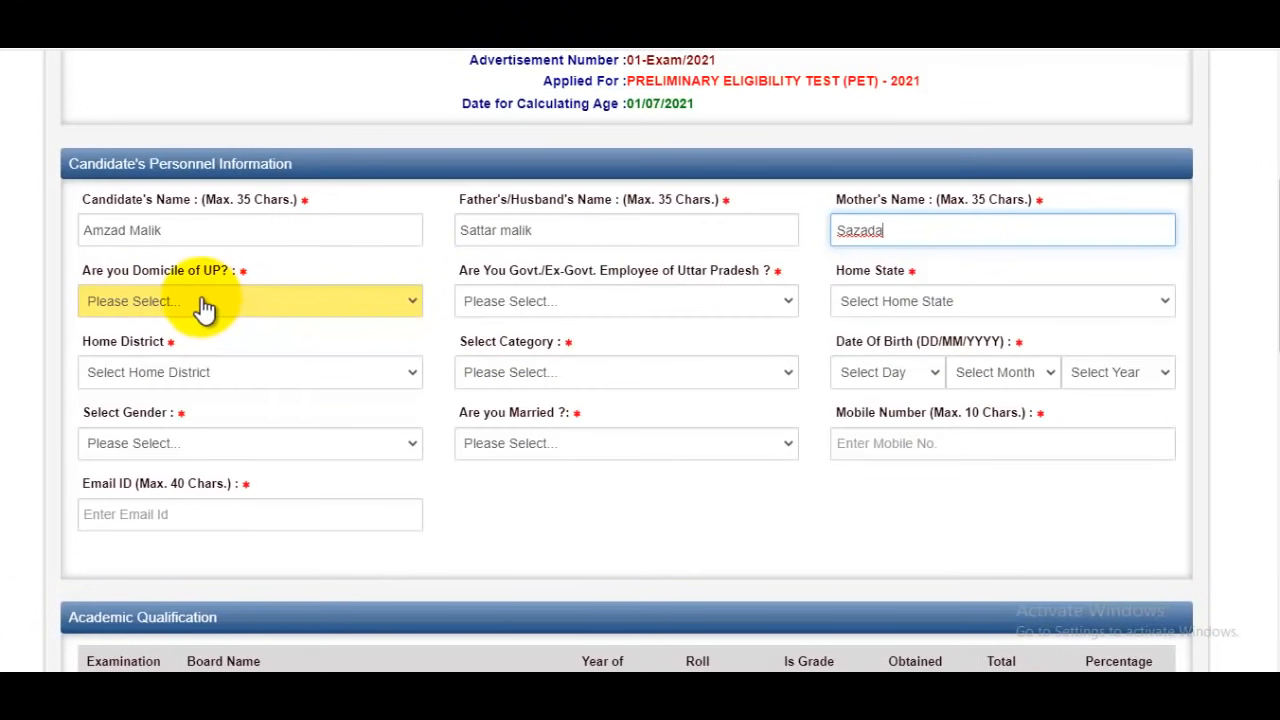
{"action": "left_click", "coordinate": [204, 305]}
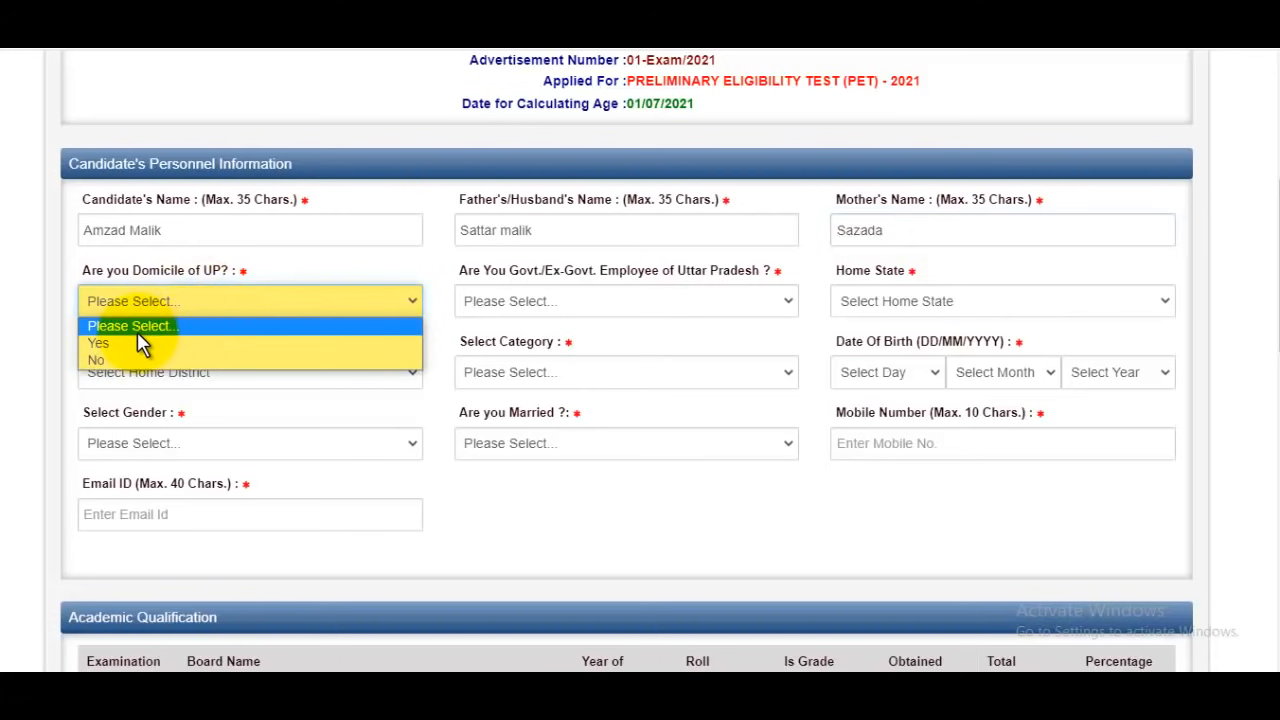
{"action": "left_click", "coordinate": [110, 344]}
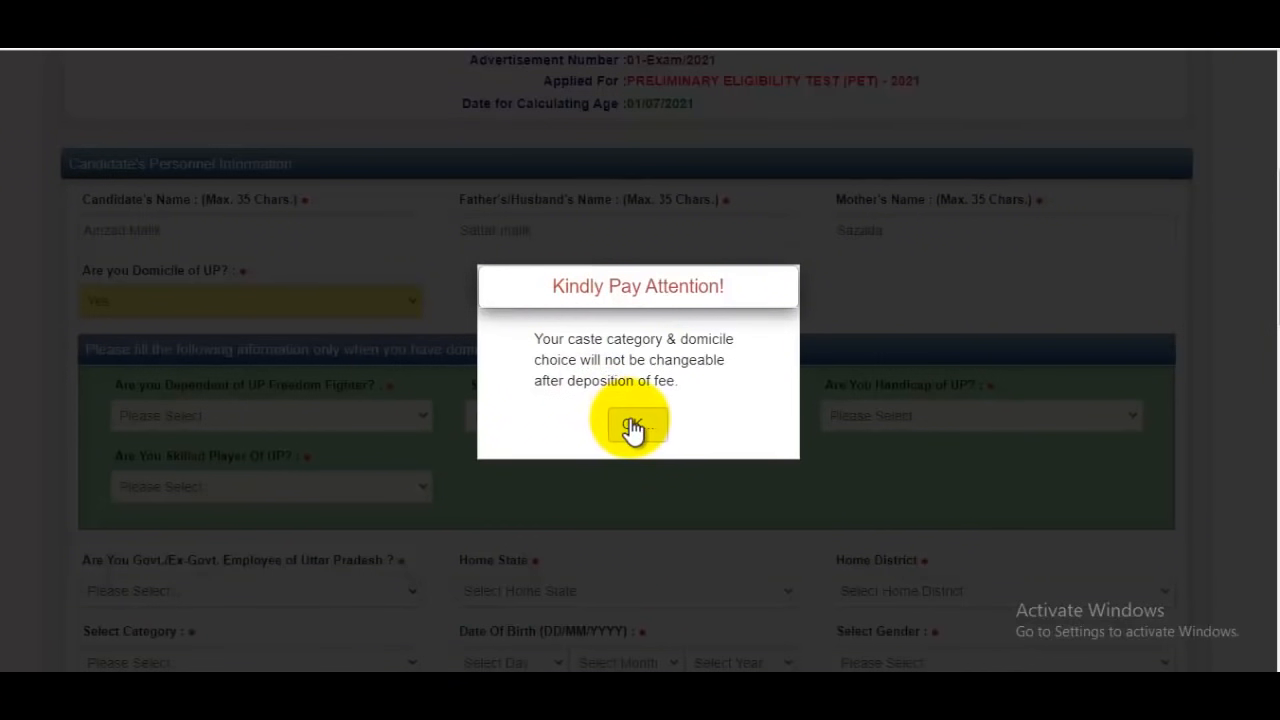
{"action": "left_click", "coordinate": [632, 427]}
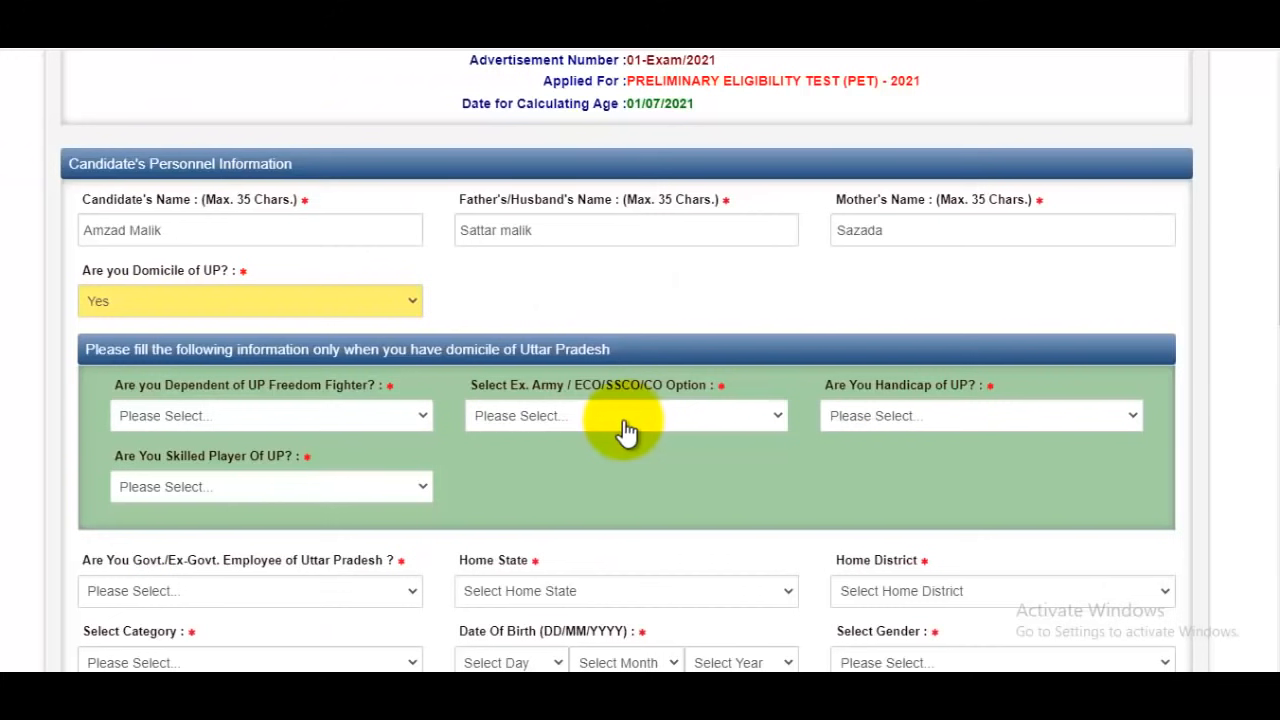
Answer No for dependent of UP freedom fighter, Ex. Army / ECO/SSCO/CO option and handicap of UP
{"action": "left_click", "coordinate": [238, 434]}
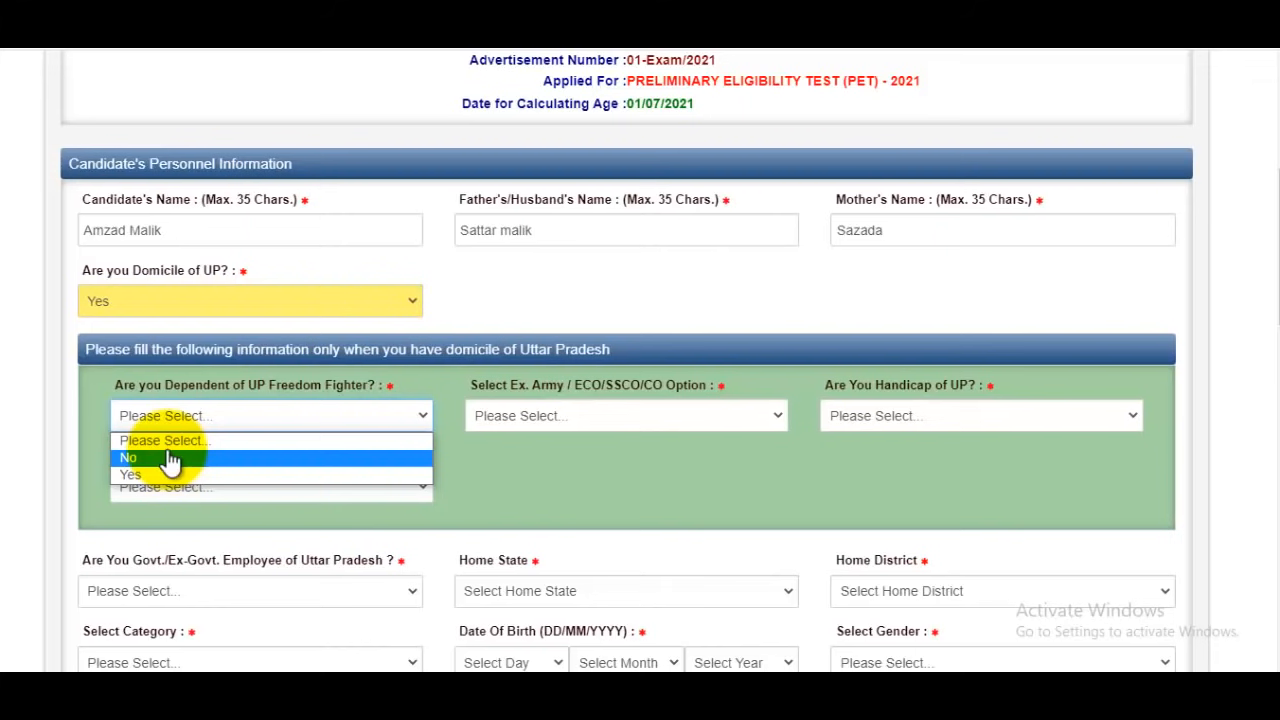
{"action": "left_click", "coordinate": [170, 458]}
{"action": "left_click", "coordinate": [600, 416]}
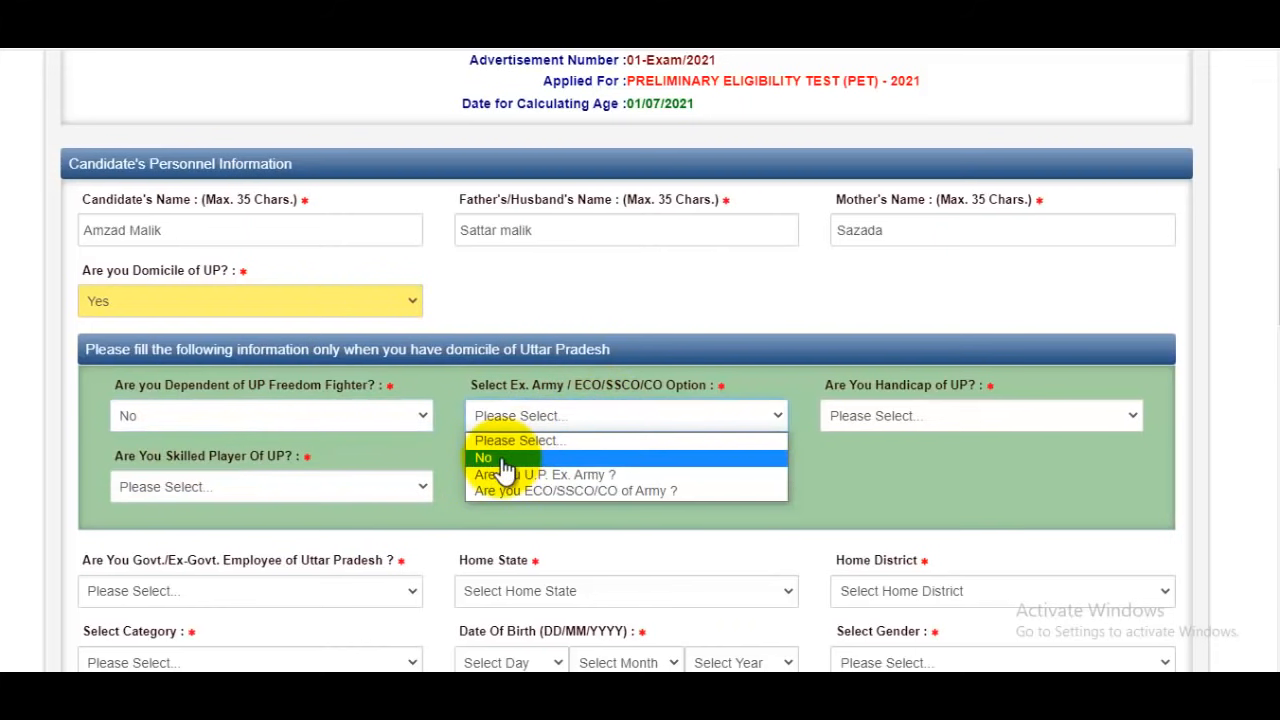
{"action": "left_click", "coordinate": [505, 460]}
{"action": "left_click", "coordinate": [895, 420]}
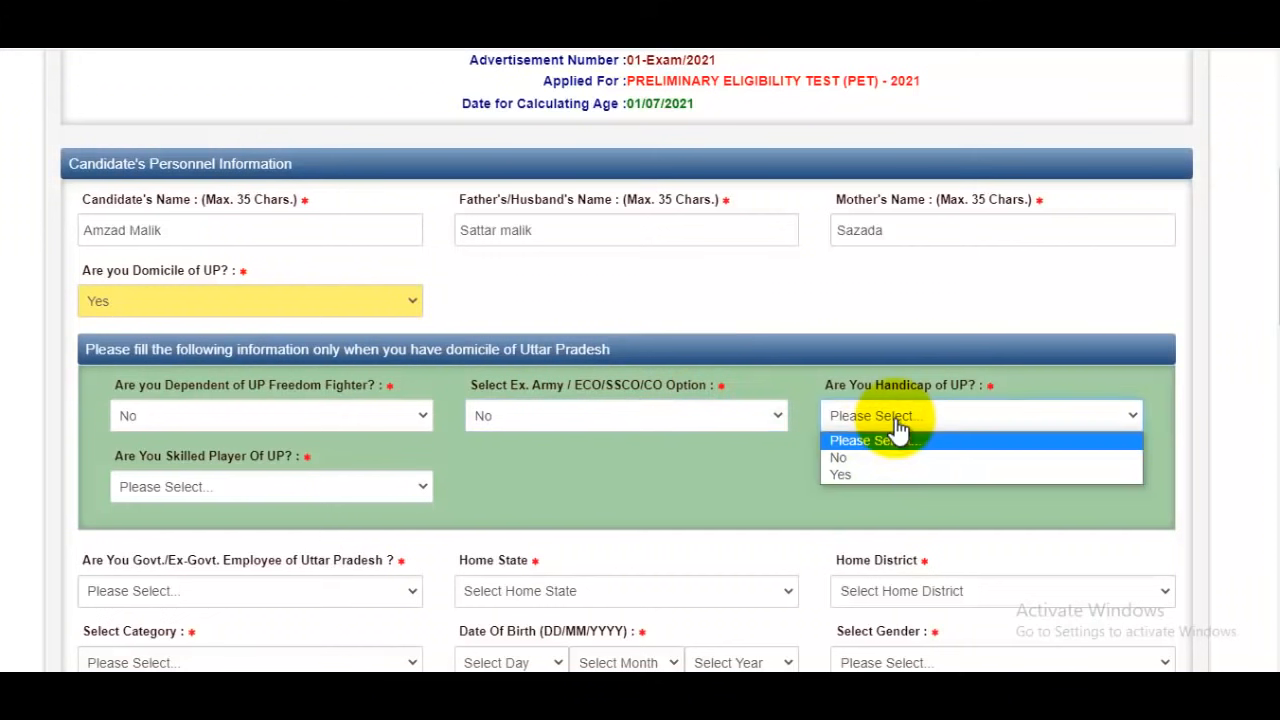
{"action": "left_click", "coordinate": [842, 458]}
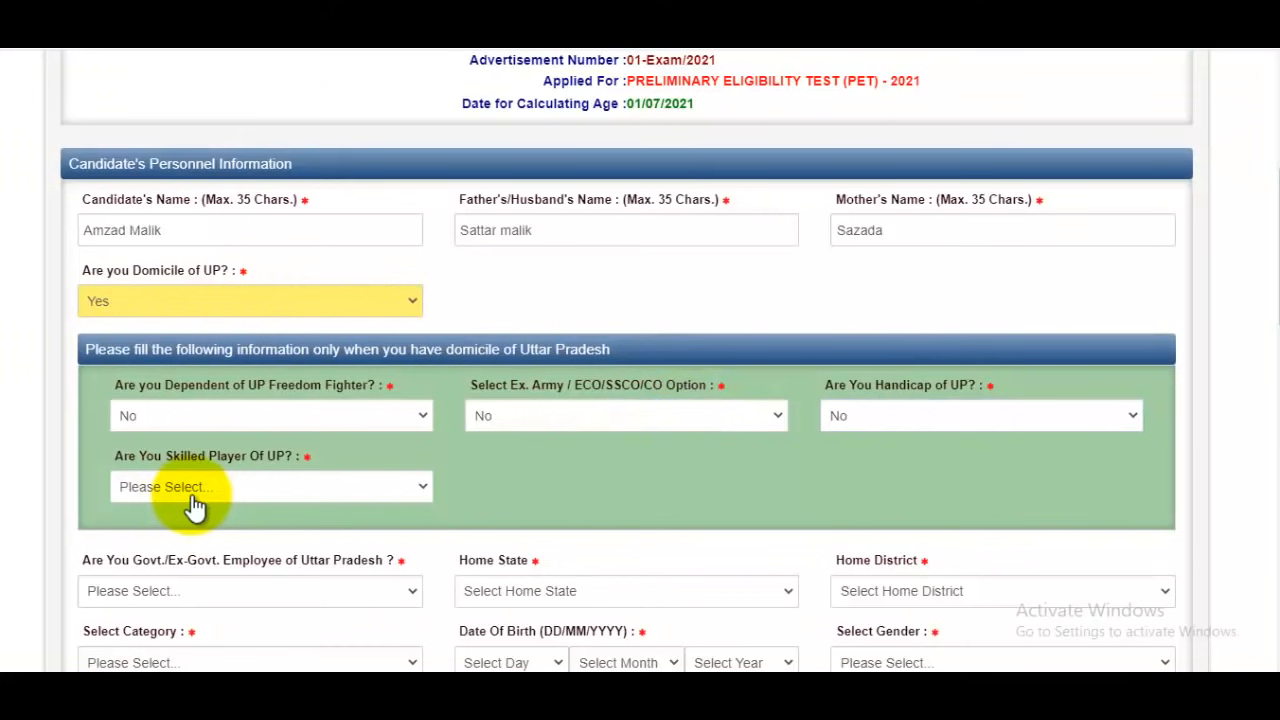
Answer No for skilled player of UP and for Govt./Ex-Govt. employee of Uttar Pradesh
{"action": "left_click", "coordinate": [193, 490]}
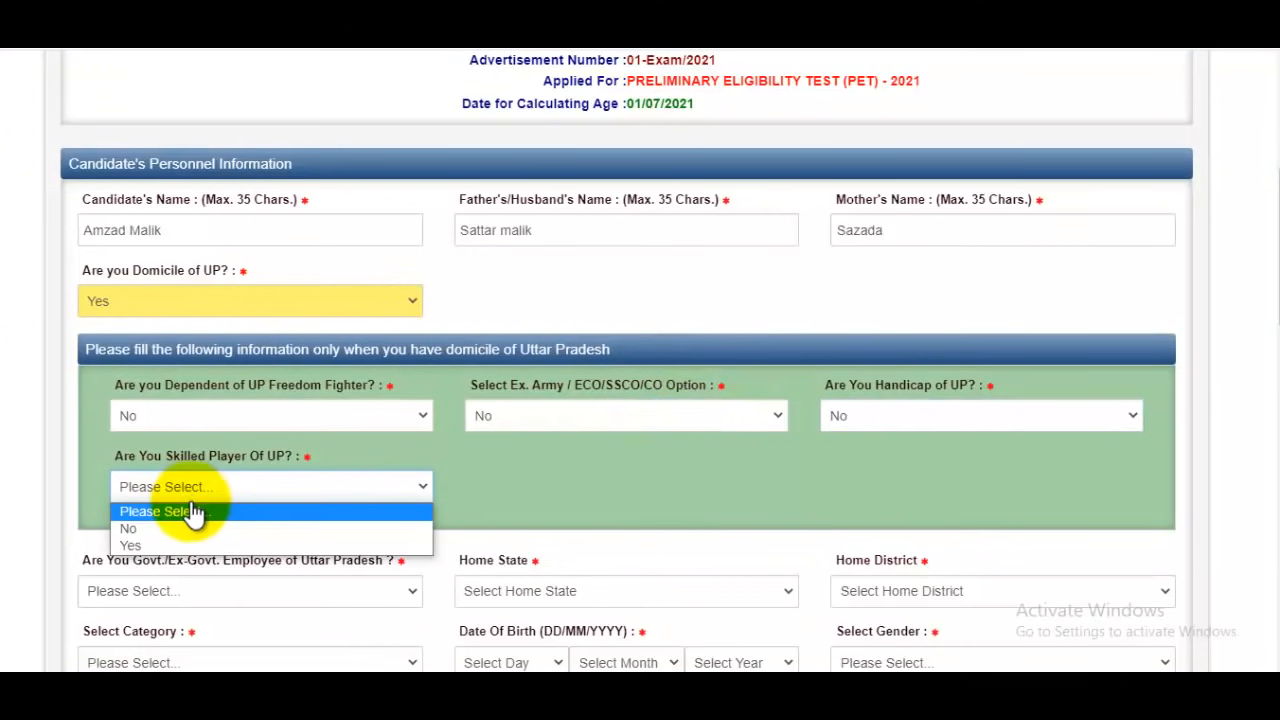
{"action": "left_click", "coordinate": [153, 531]}
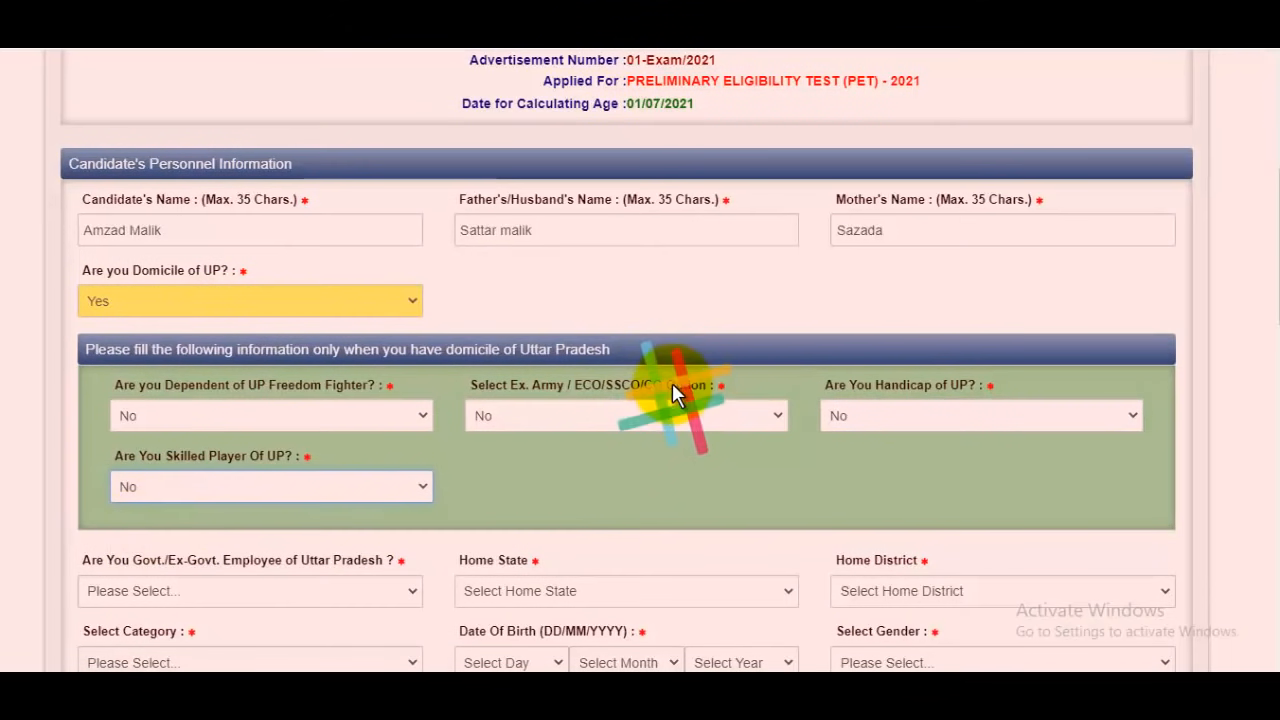
{"action": "scroll", "coordinate": [651, 303], "scroll_direction": "down", "scroll_amount": 2}
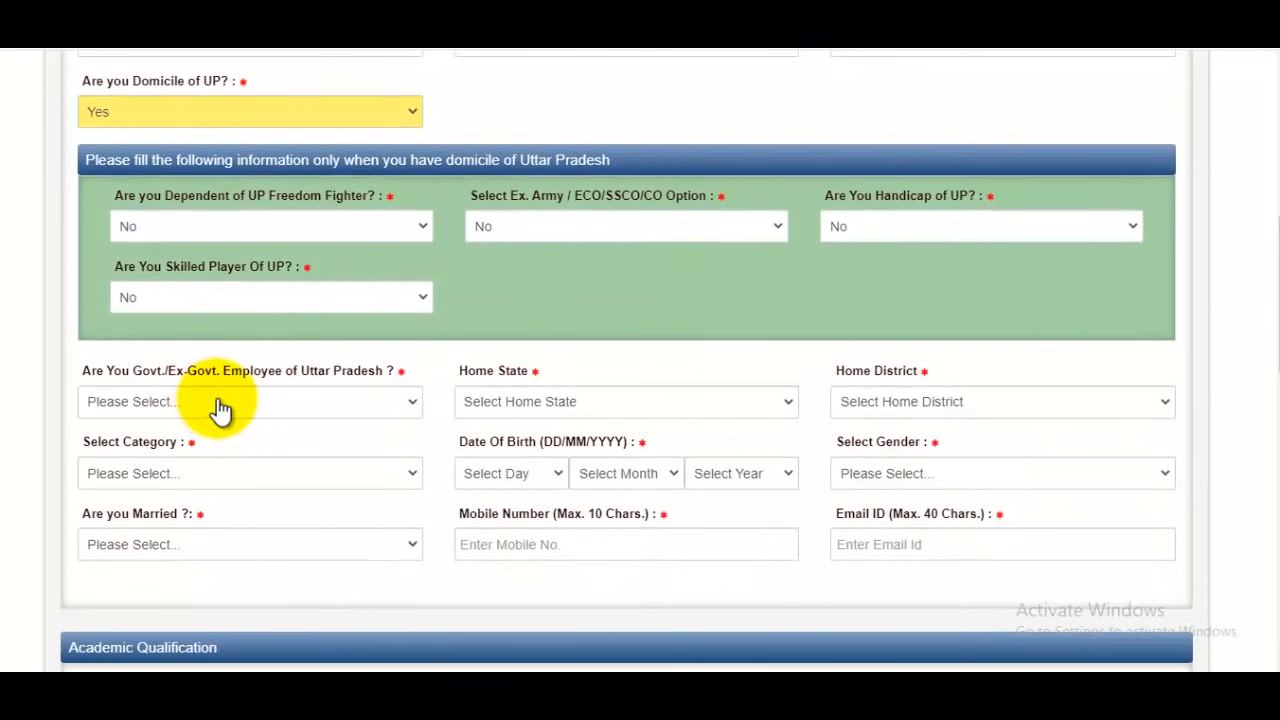
{"action": "left_click", "coordinate": [288, 408]}
{"action": "left_click", "coordinate": [167, 448]}
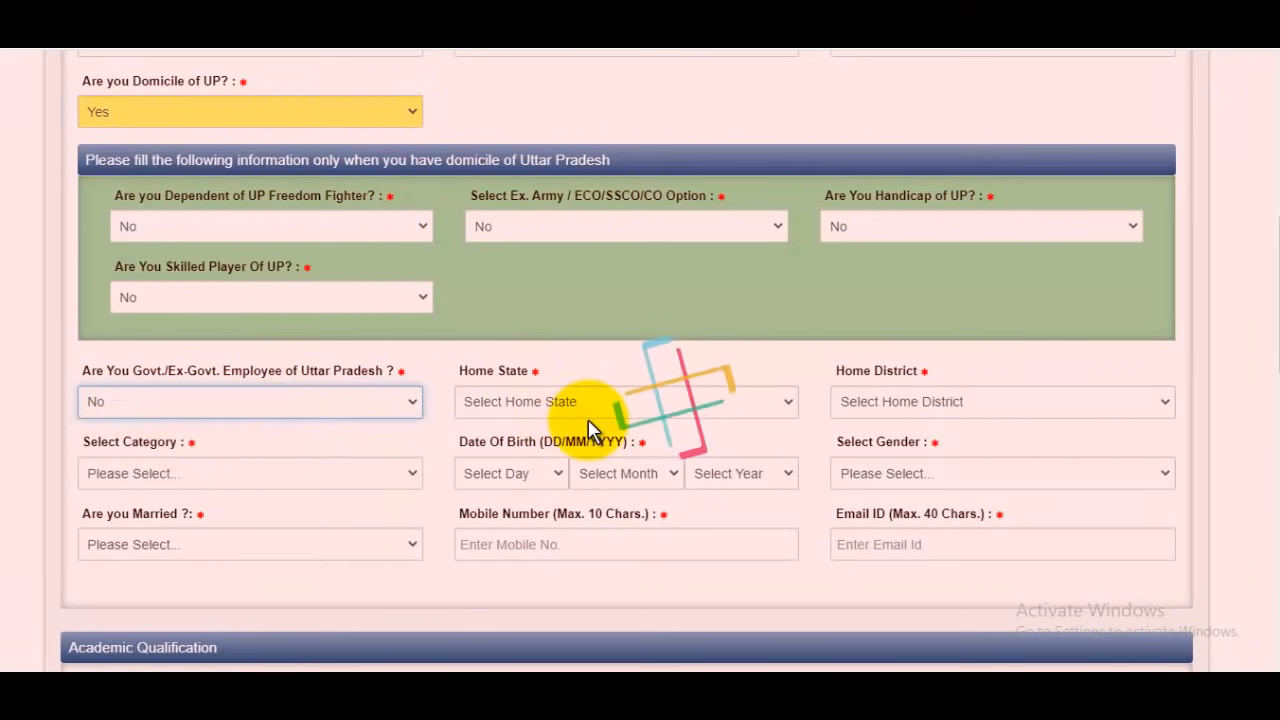
Set the home state to UTTAR PRADESH and the home district to SAHARANPUR
{"action": "left_click", "coordinate": [578, 408]}
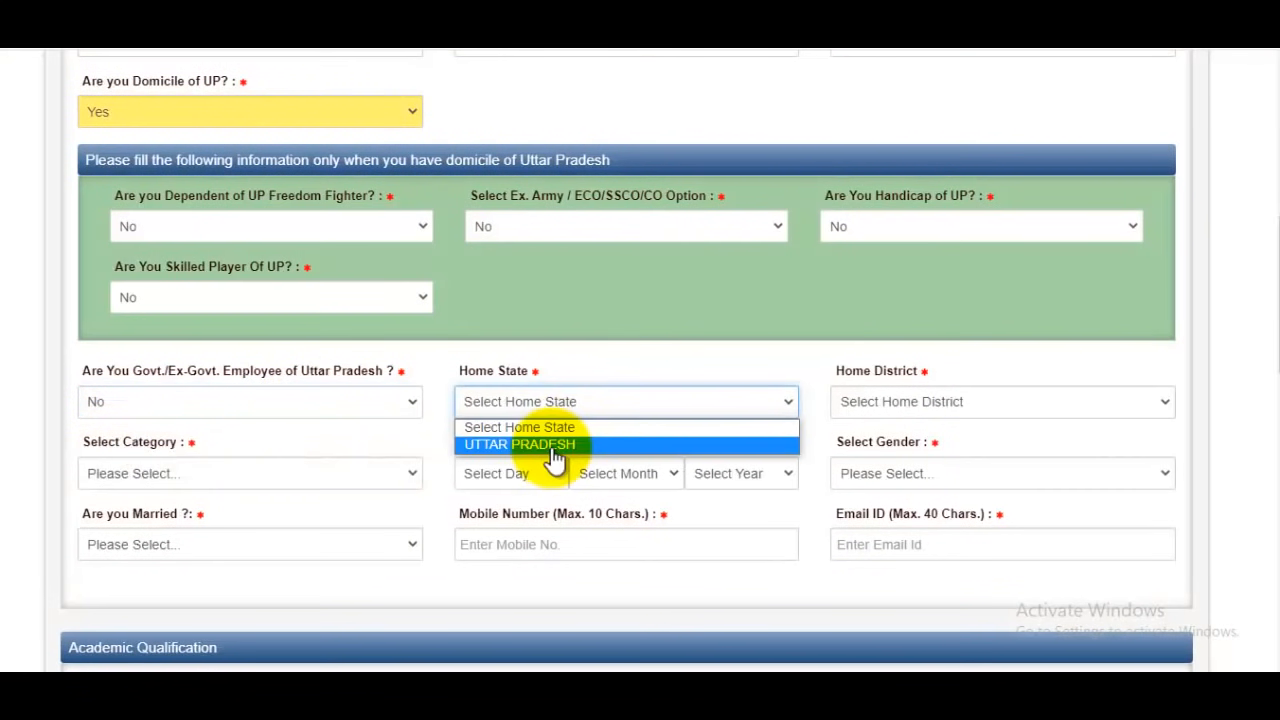
{"action": "left_click", "coordinate": [551, 446]}
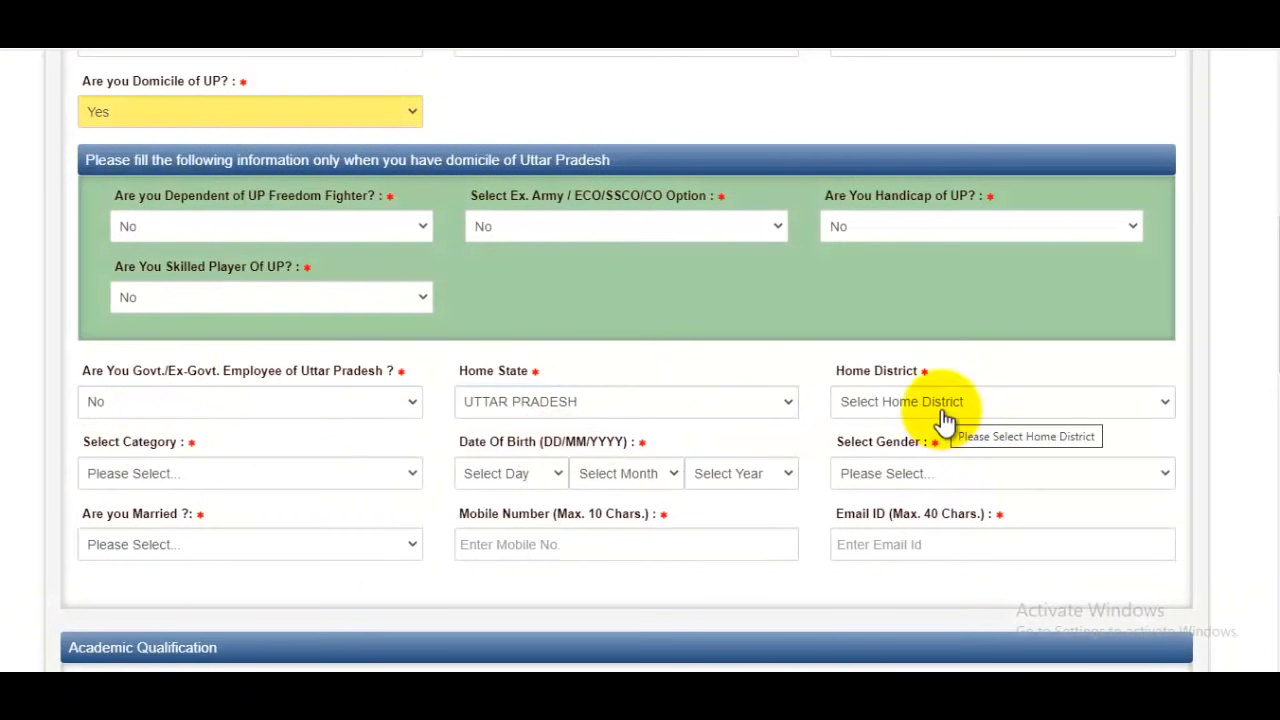
{"action": "left_click", "coordinate": [944, 418]}
{"action": "key", "text": "s"}
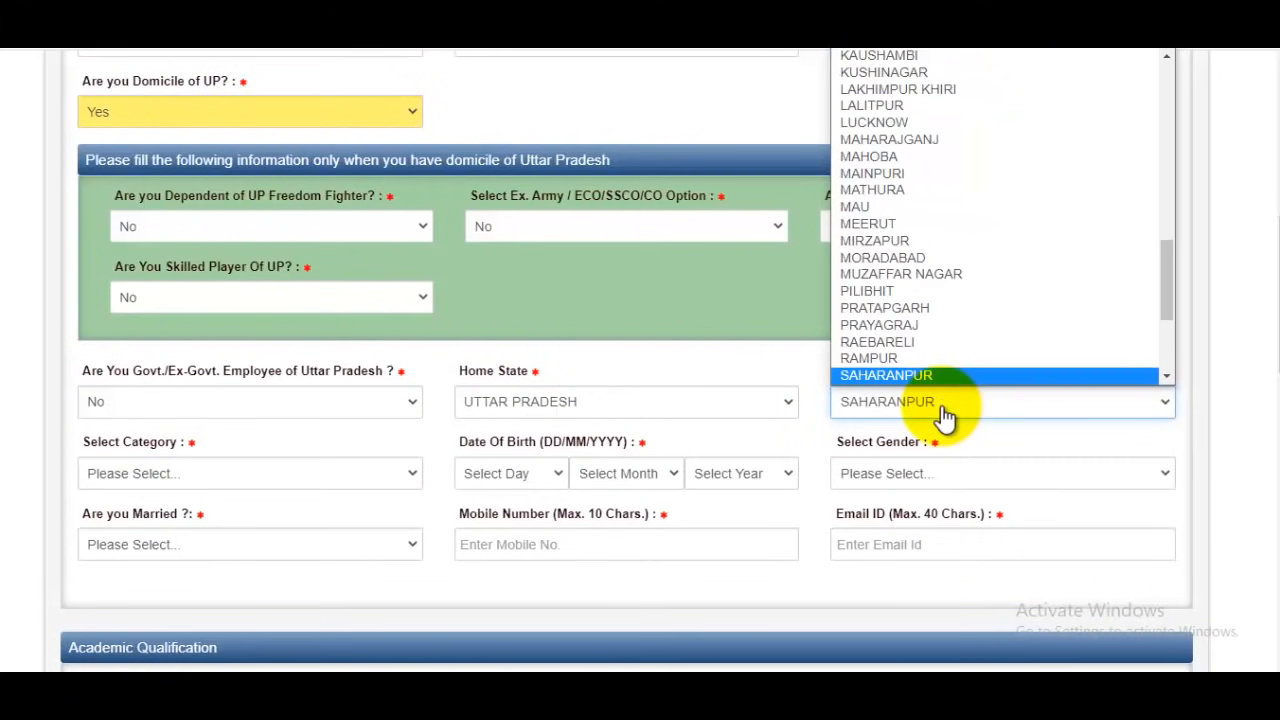
{"action": "left_click", "coordinate": [938, 326]}
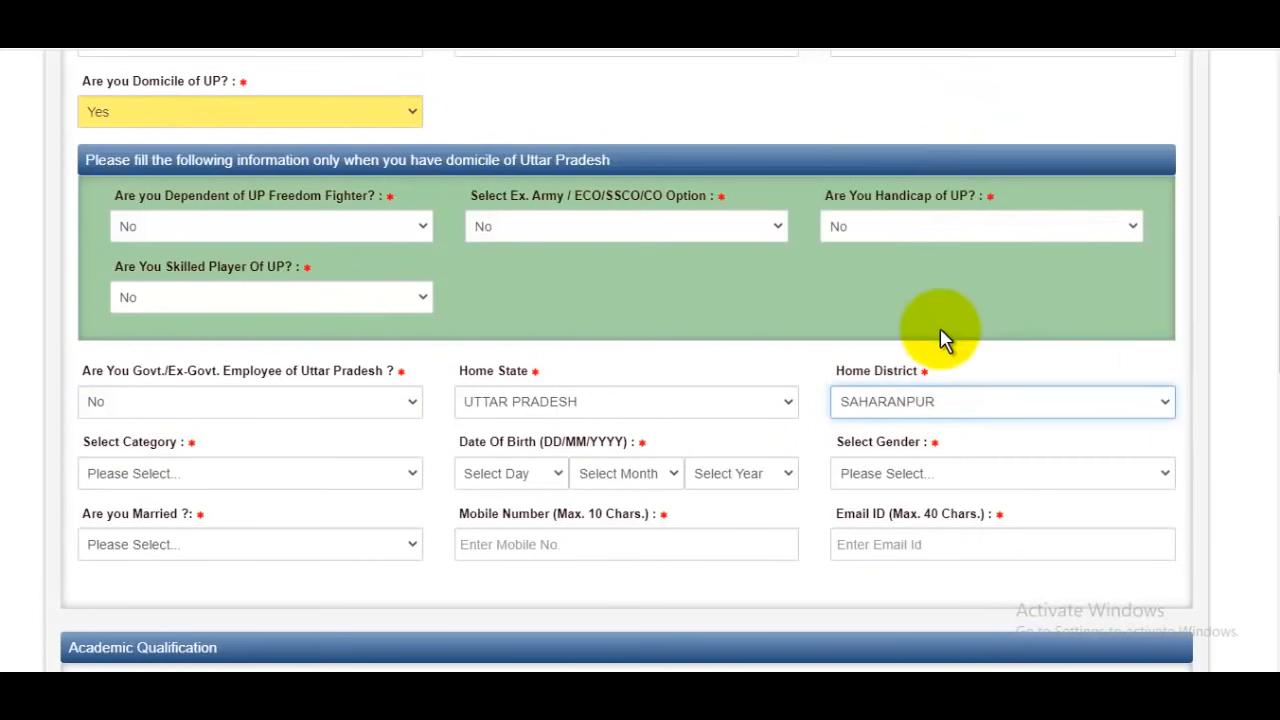
Set the category to GENERAL, answer No for Economically Weaker Sections (EWS) and accept the notice
{"action": "left_click", "coordinate": [240, 478]}
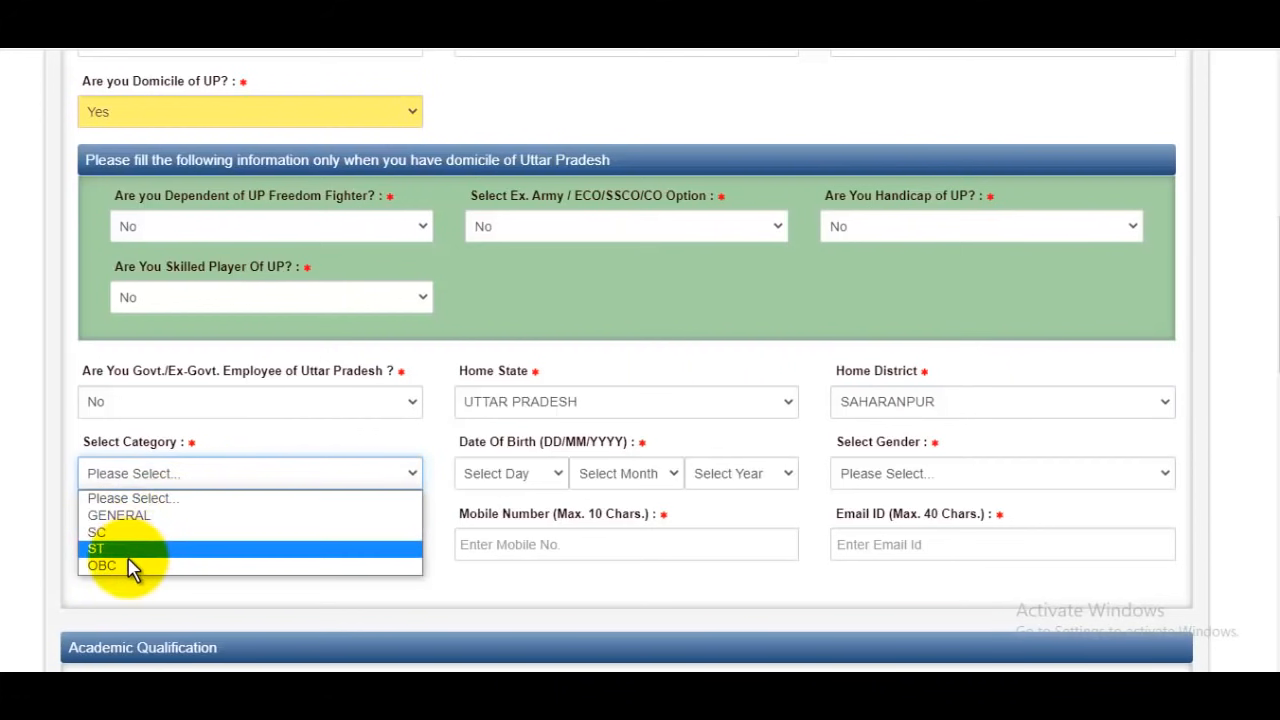
{"action": "left_click", "coordinate": [141, 517]}
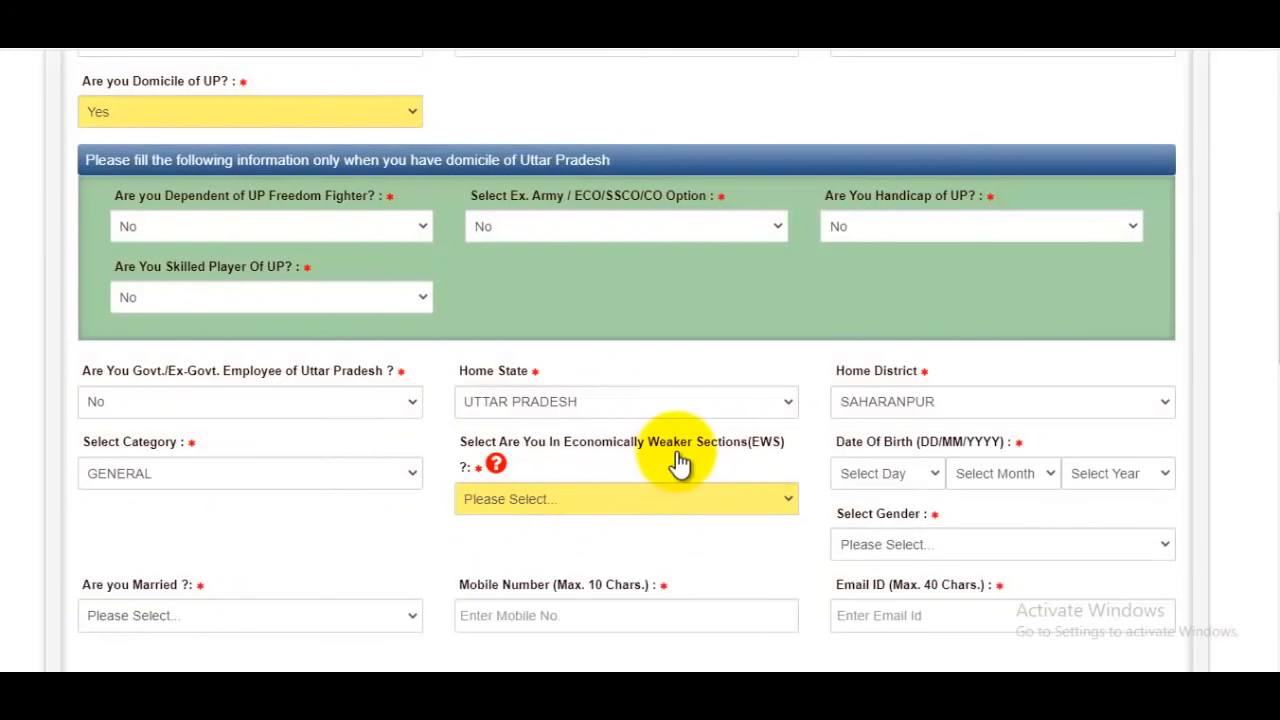
{"action": "left_click", "coordinate": [608, 512]}
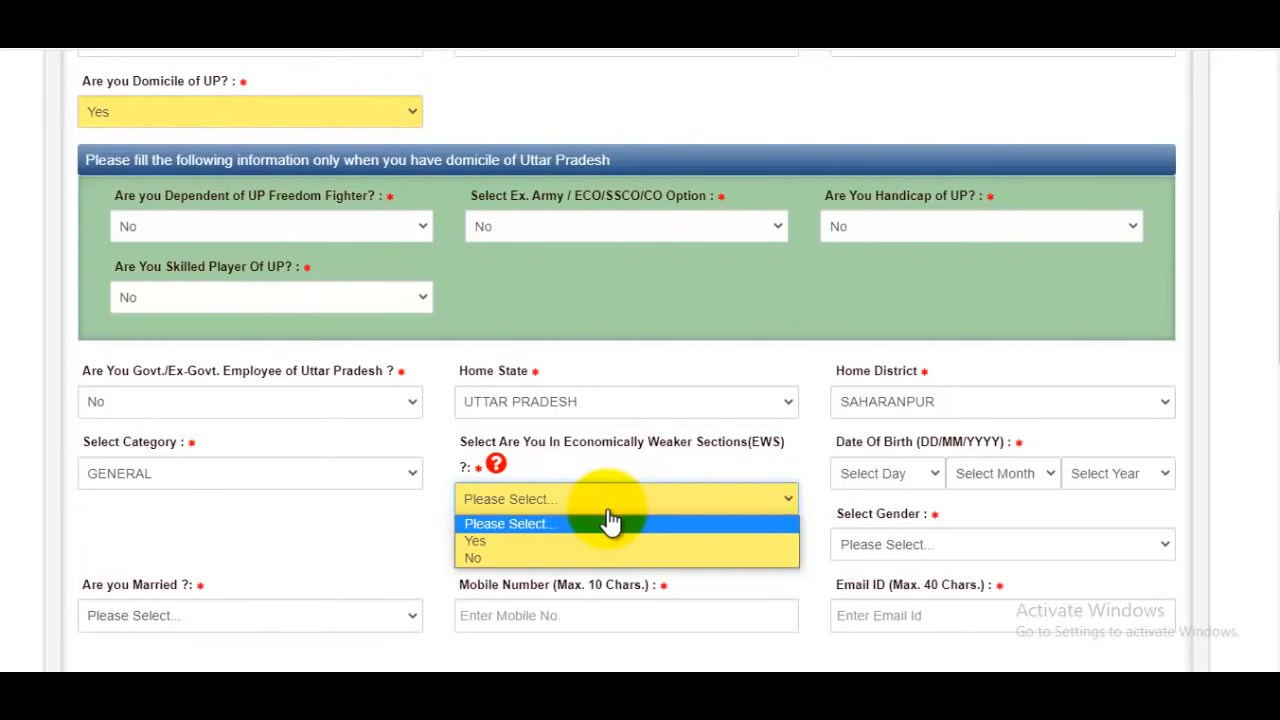
{"action": "left_click", "coordinate": [524, 556]}
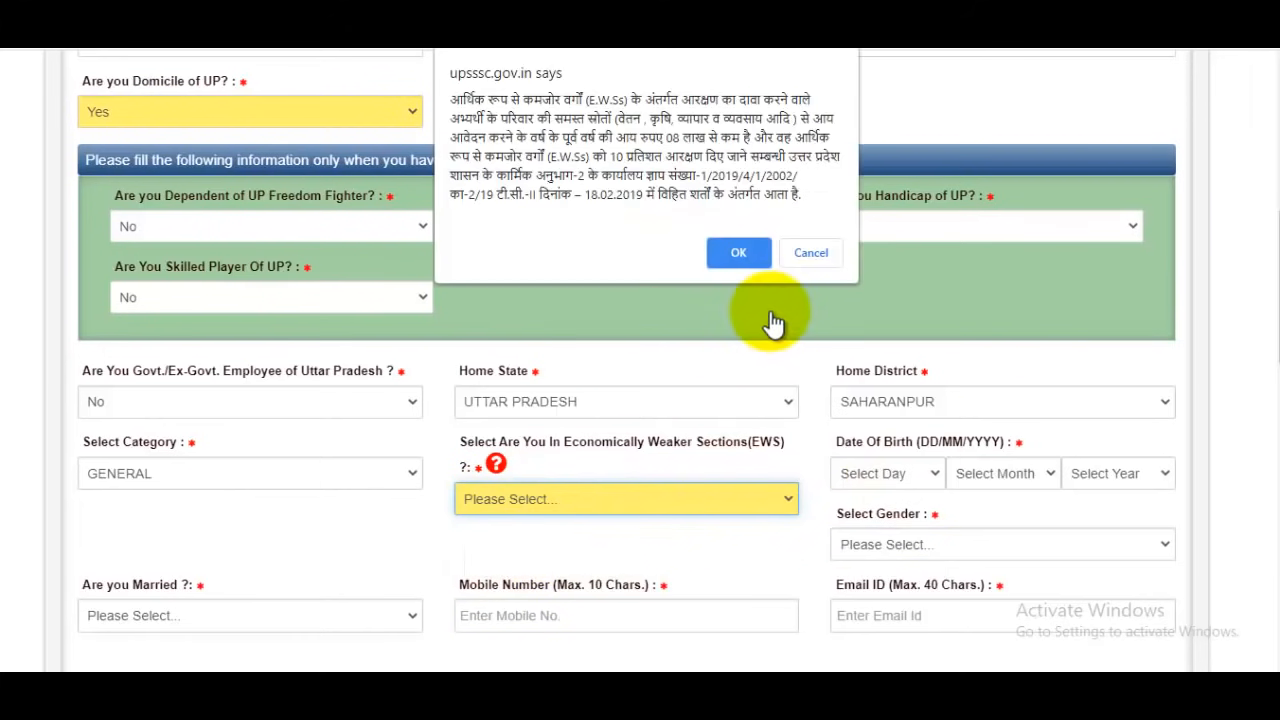
{"action": "left_click", "coordinate": [742, 253]}
Enter the candidate's date of birth by choosing its day, month and year
{"action": "left_click", "coordinate": [912, 488]}
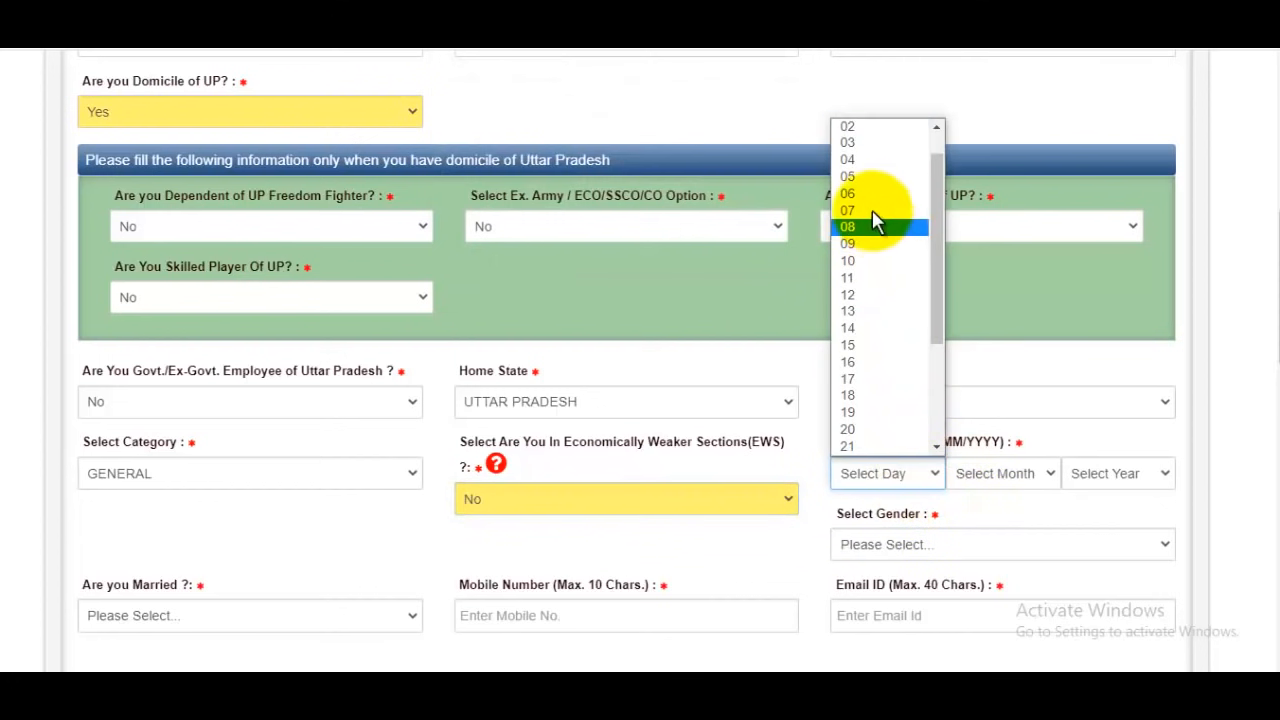
{"action": "left_click", "coordinate": [862, 130]}
{"action": "left_click", "coordinate": [1034, 468]}
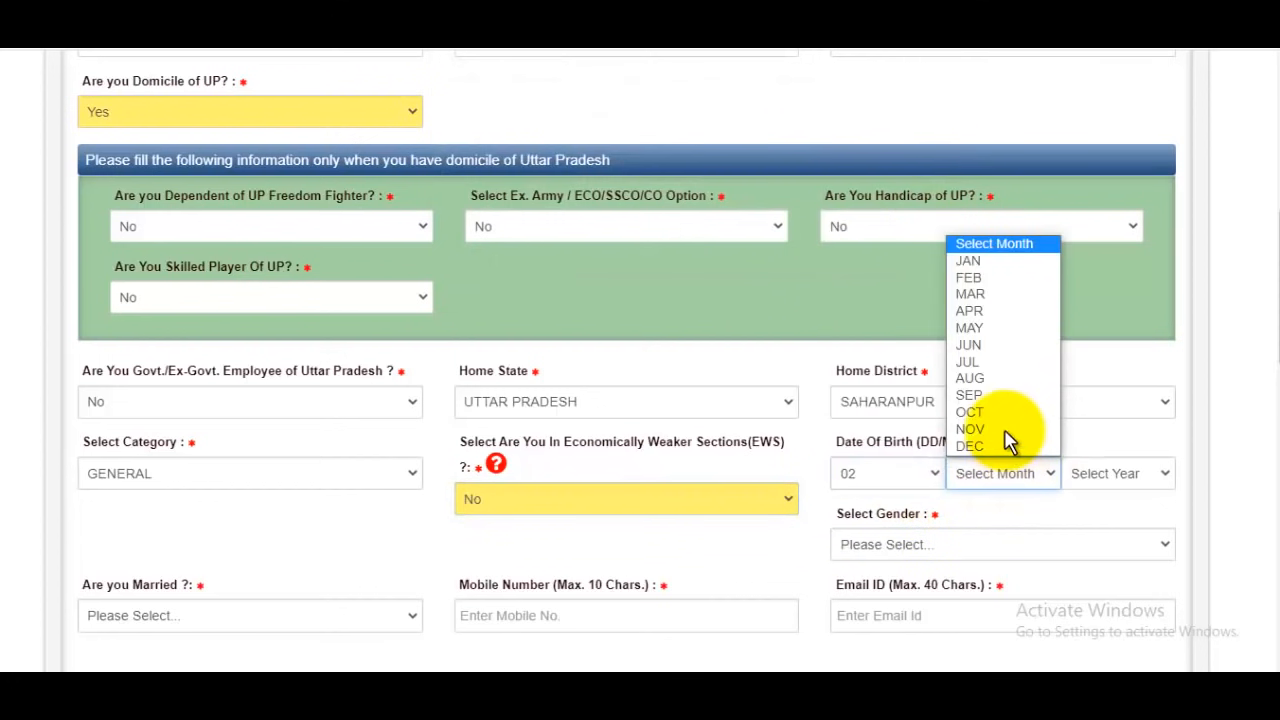
{"action": "left_click", "coordinate": [1000, 343]}
{"action": "left_click", "coordinate": [1108, 473]}
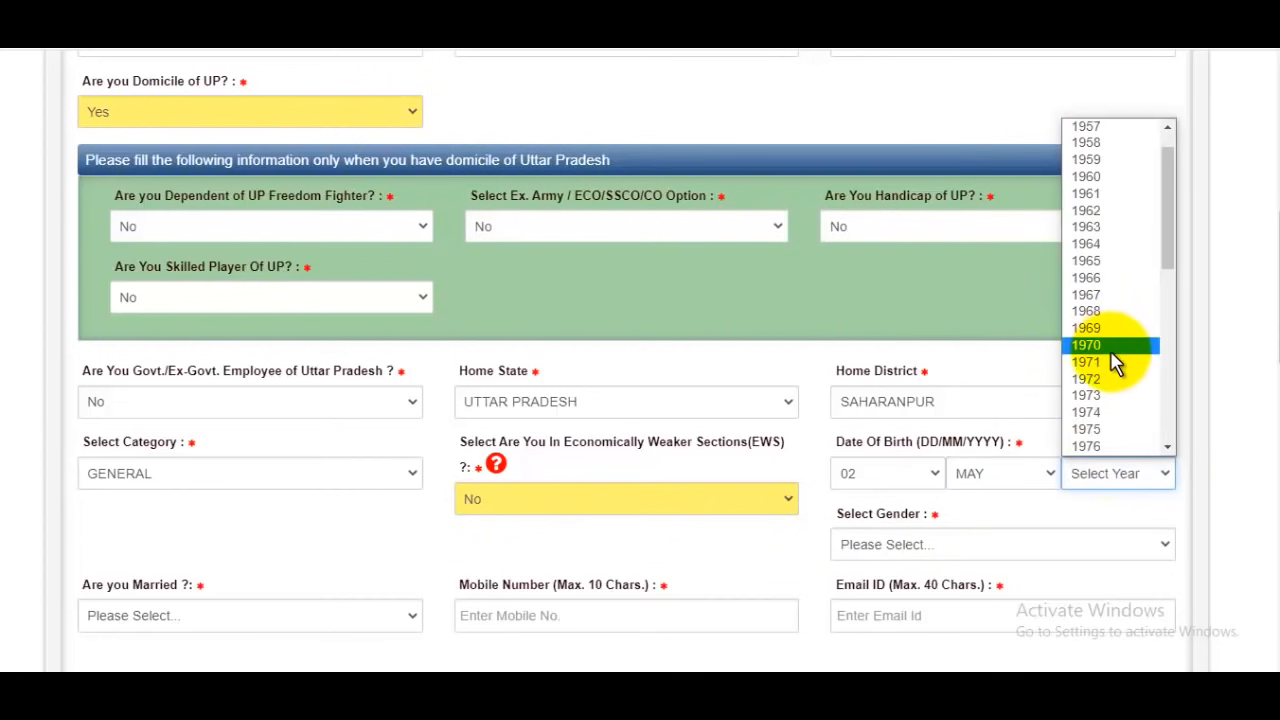
{"action": "scroll", "coordinate": [1115, 355], "scroll_direction": "down", "scroll_amount": 8}
{"action": "left_click", "coordinate": [1117, 357]}
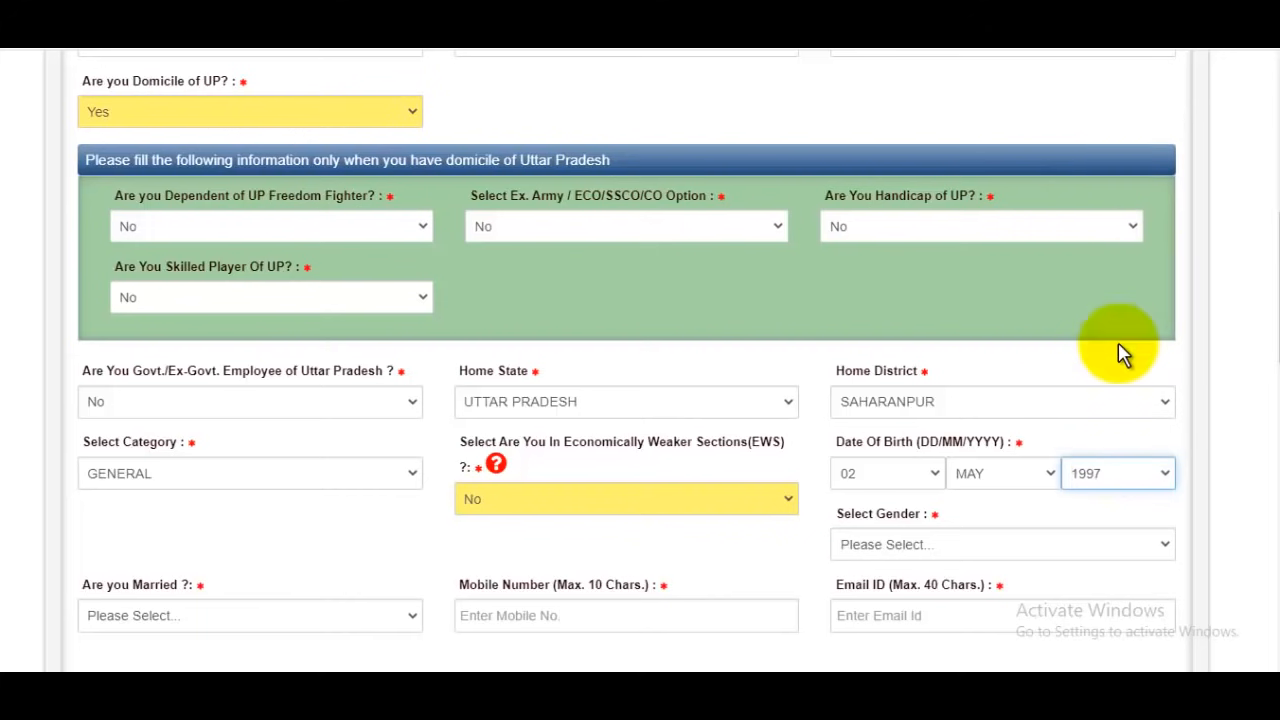
Set the candidate's gender to Male and answer No to being married
{"action": "scroll", "coordinate": [1040, 430], "scroll_direction": "down", "scroll_amount": 3}
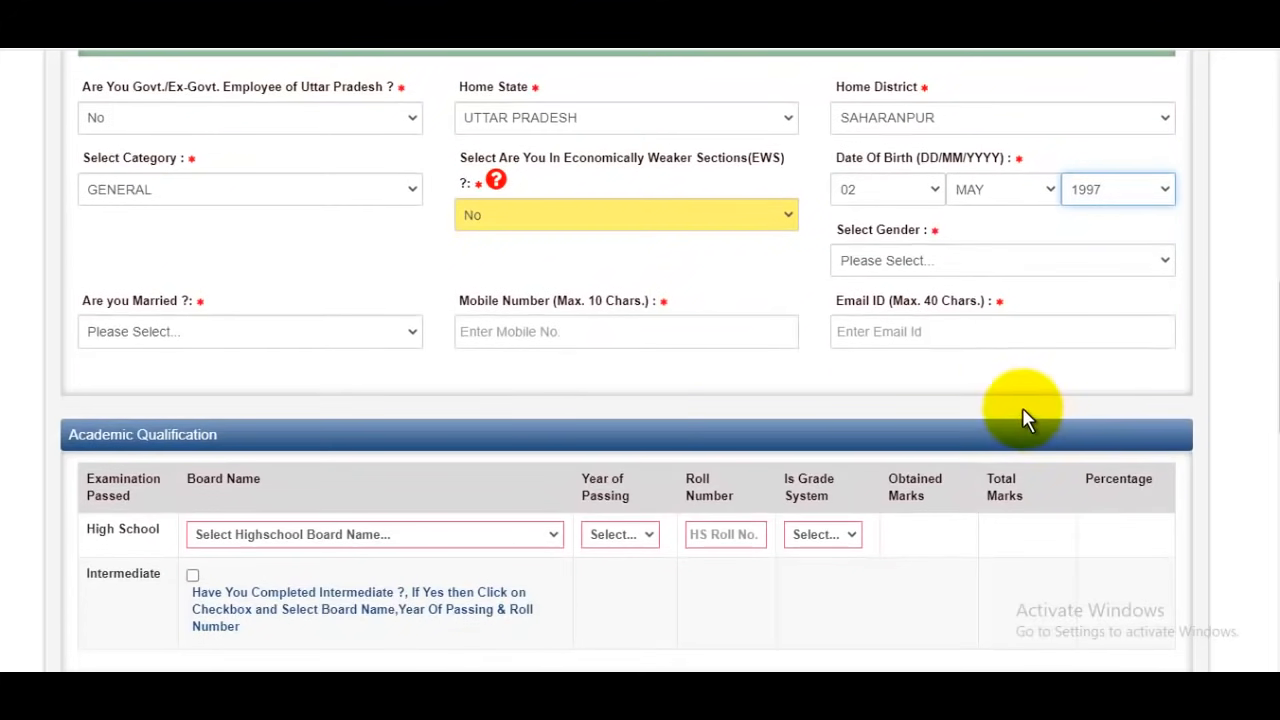
{"action": "left_click", "coordinate": [940, 268]}
{"action": "left_click", "coordinate": [882, 303]}
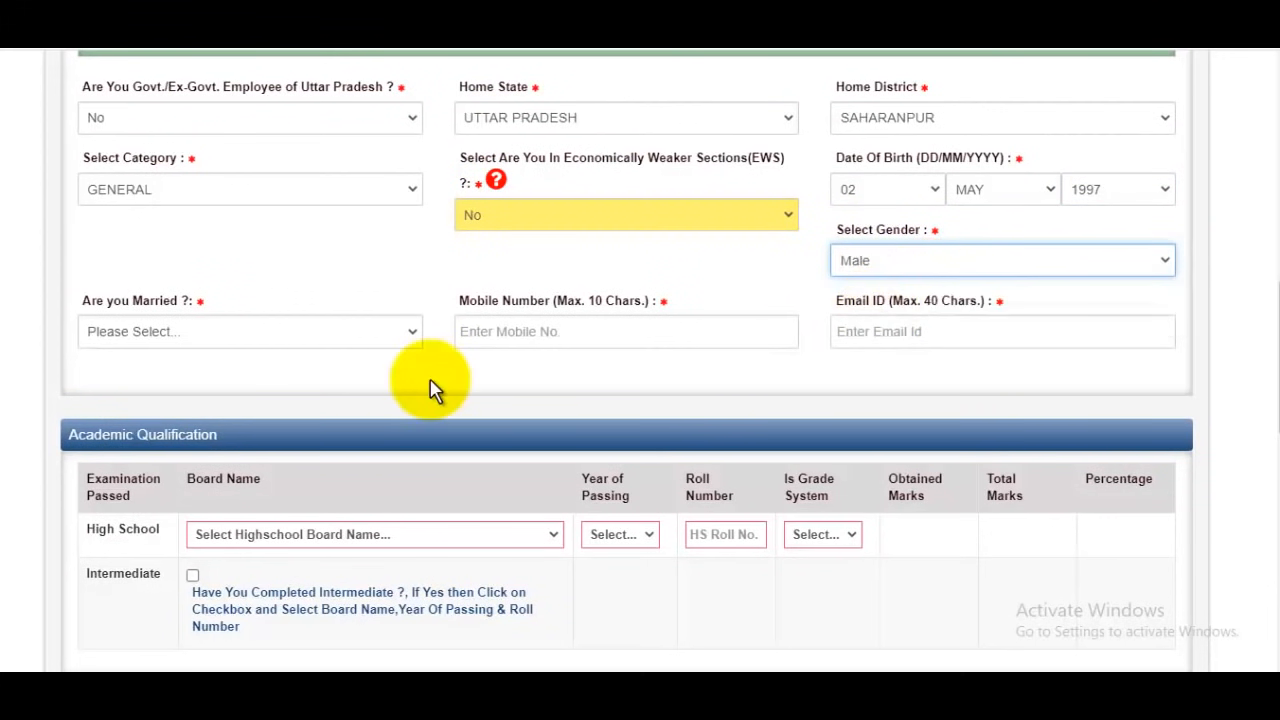
{"action": "left_click", "coordinate": [251, 337]}
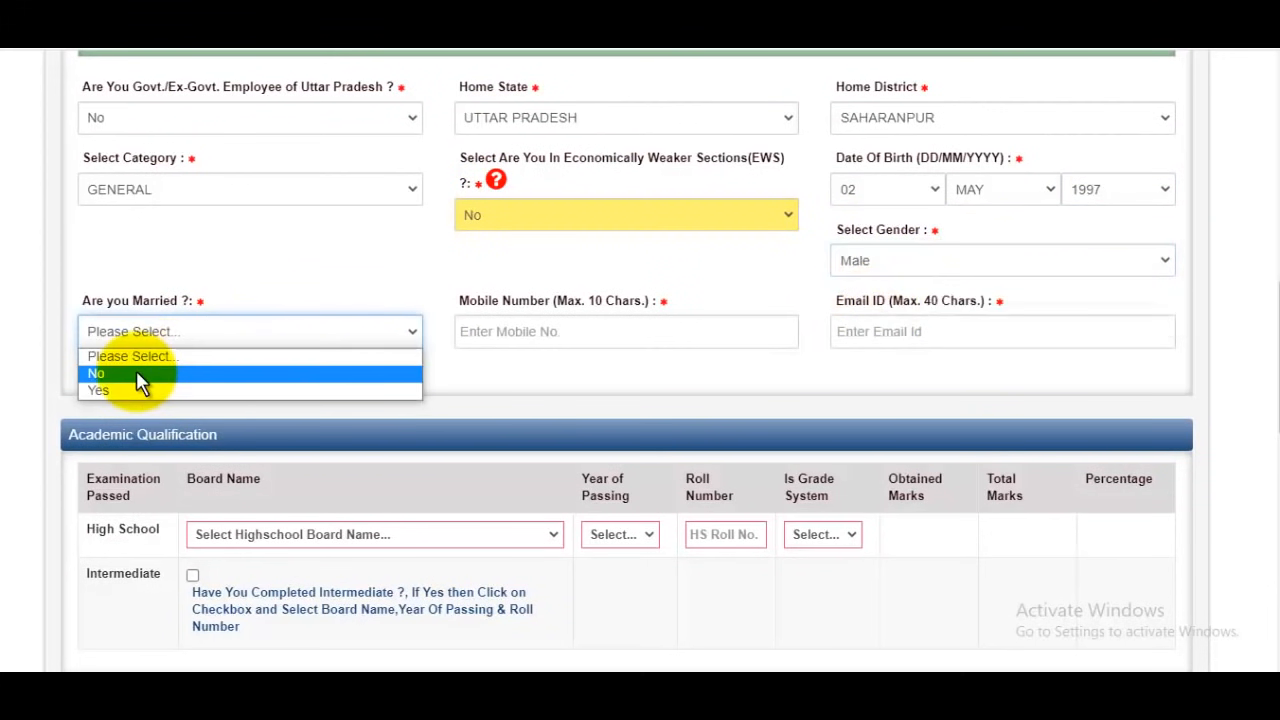
{"action": "left_click", "coordinate": [136, 370]}
{"action": "left_click", "coordinate": [620, 320]}
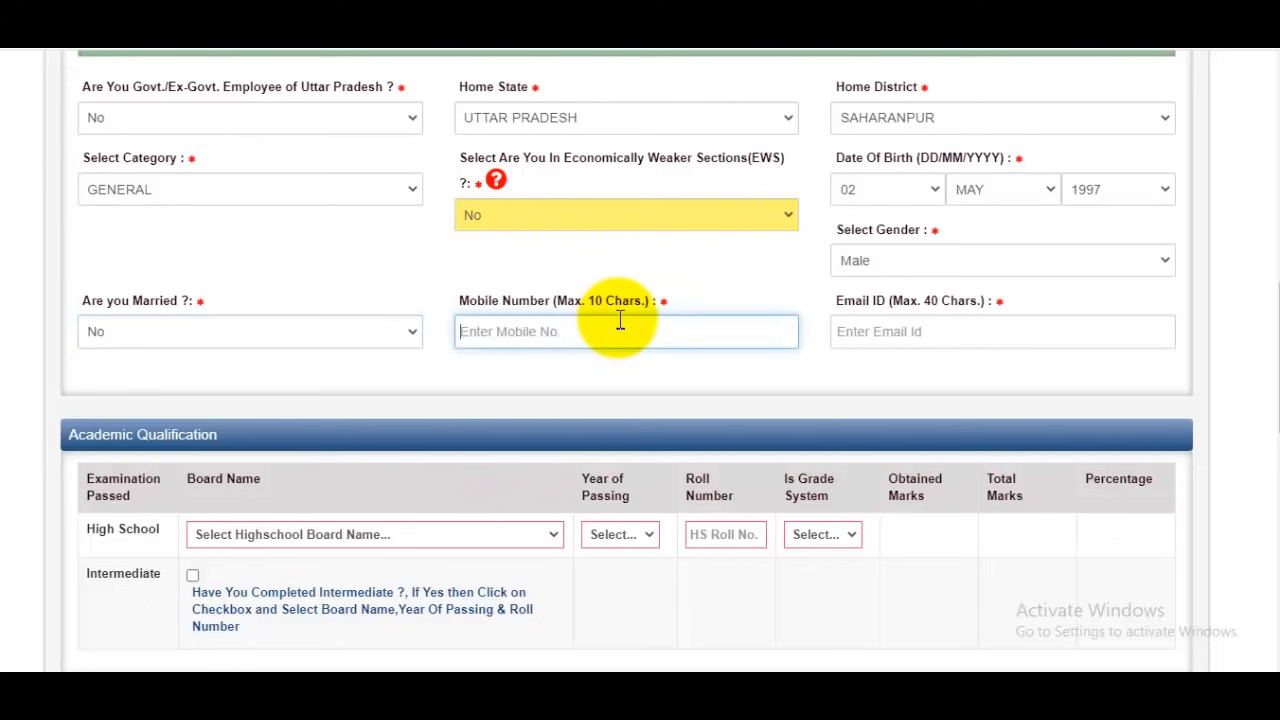
{"action": "left_click", "coordinate": [963, 331]}
{"action": "left_click", "coordinate": [1238, 439]}
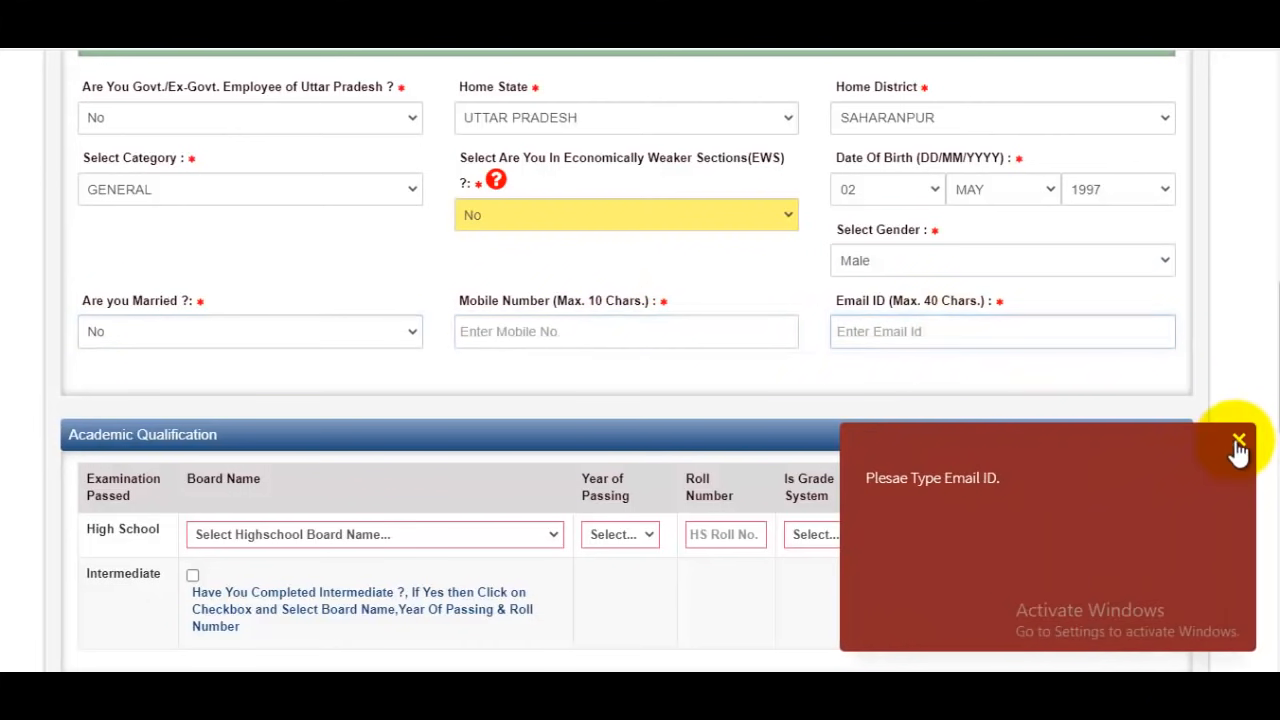
Choose UTTAR PRADESH BOARD OF HIGH SCHOOL AND INTERMEDIATE EDUCATION as the High School board in the academic qualifications
{"action": "scroll", "coordinate": [858, 340], "scroll_direction": "down", "scroll_amount": 2}
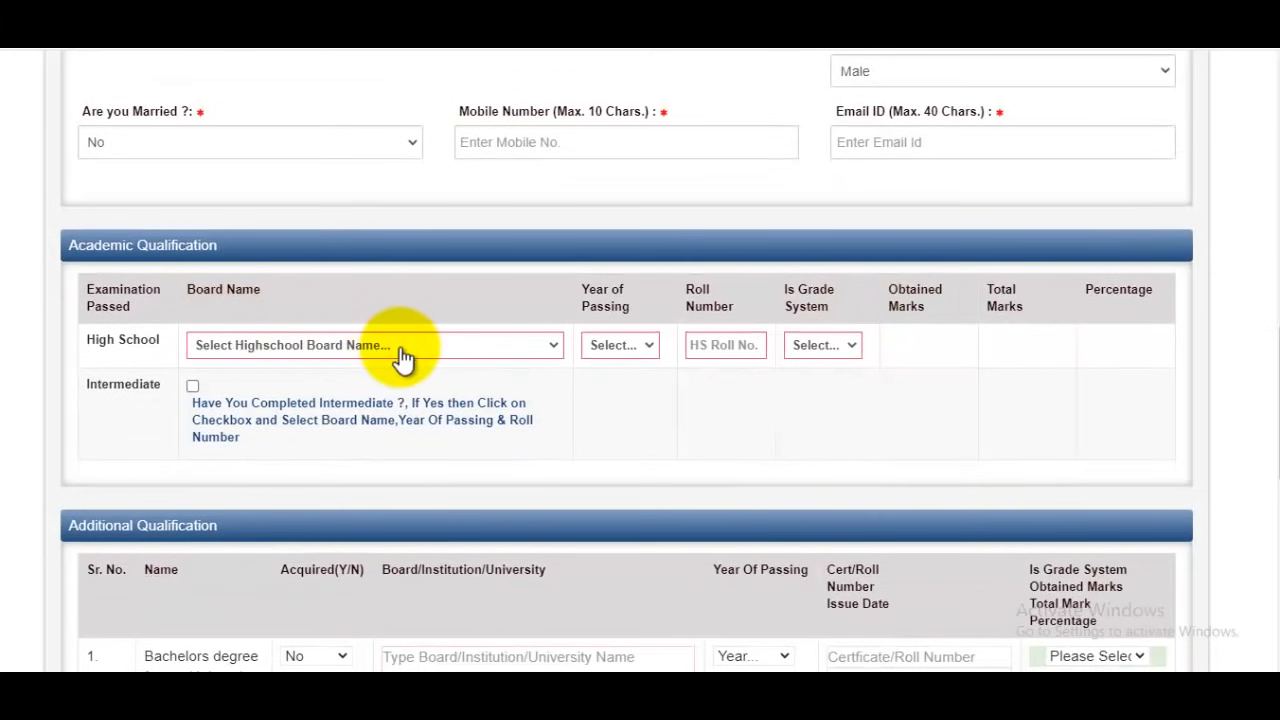
{"action": "left_click", "coordinate": [329, 352]}
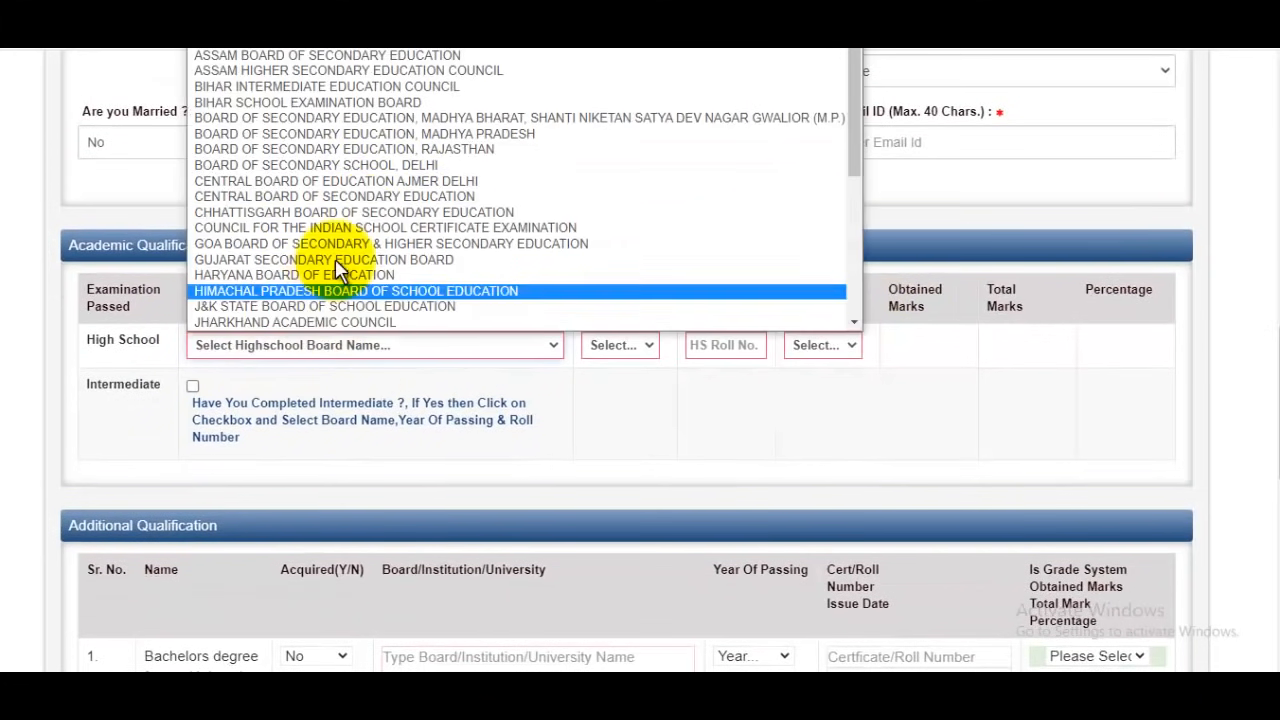
{"action": "key", "text": "b"}
{"action": "key", "text": "b"}
{"action": "key", "text": "b"}
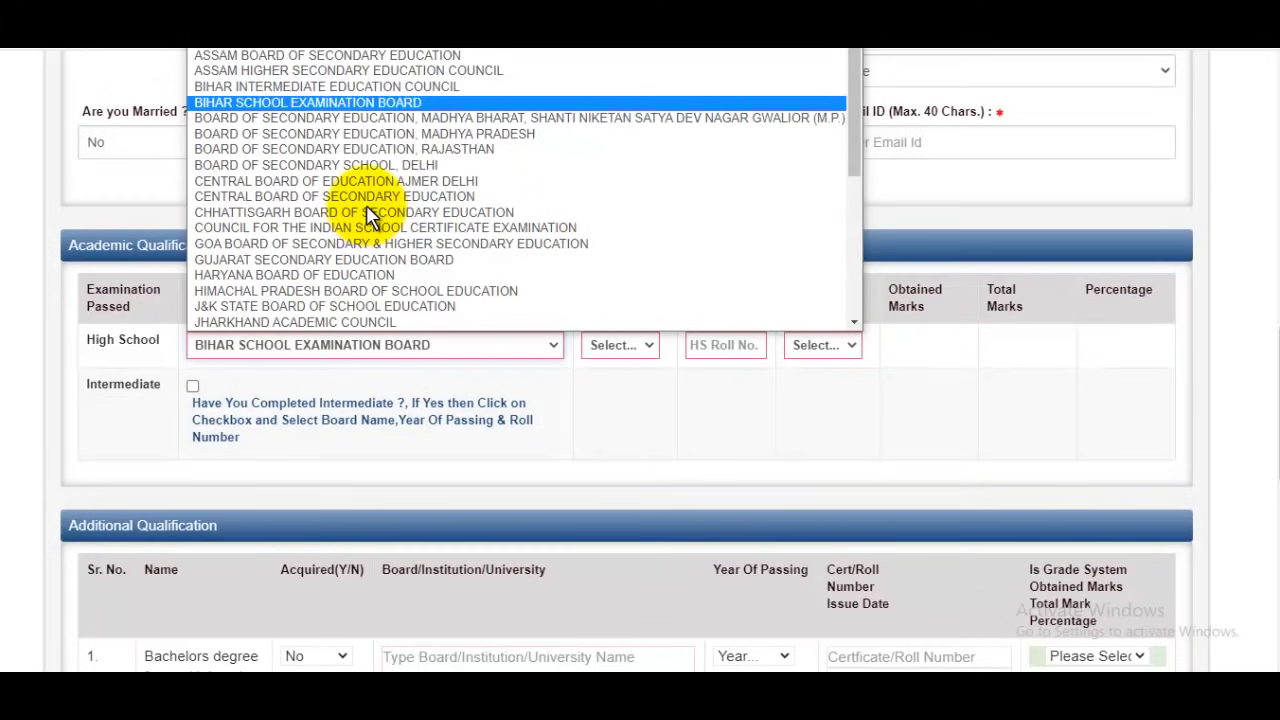
{"action": "key", "text": "b"}
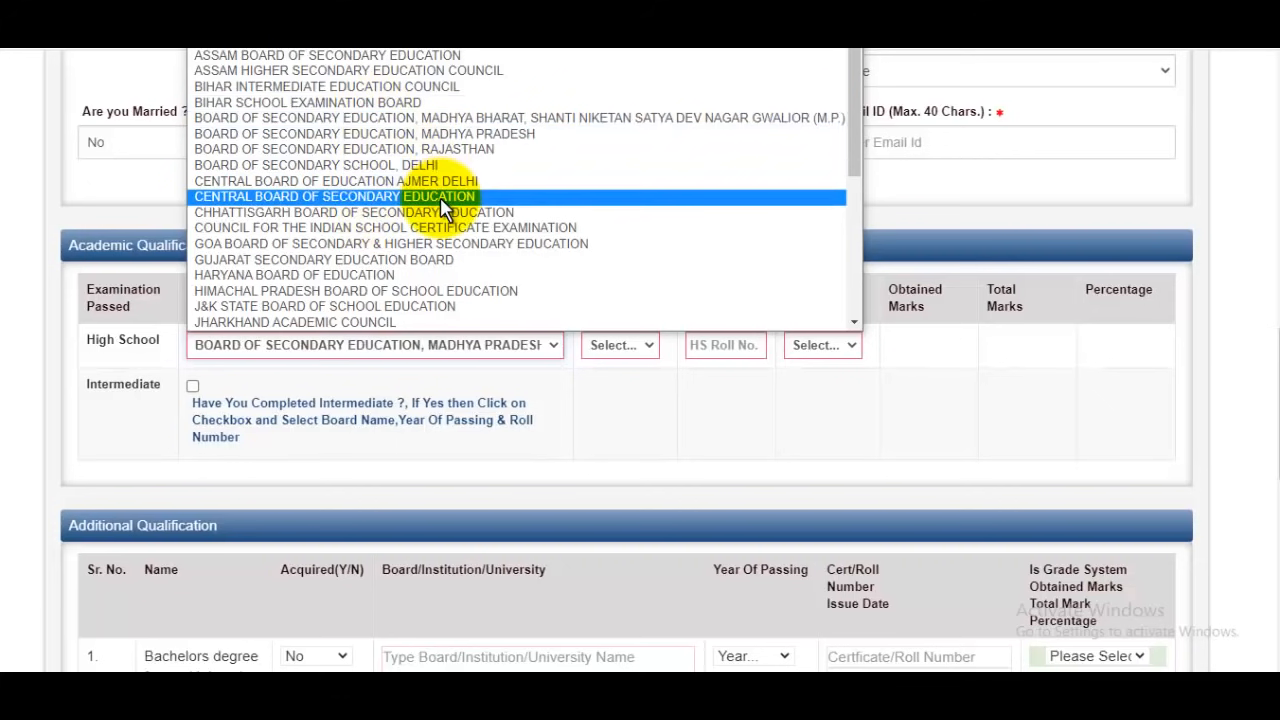
{"action": "scroll", "coordinate": [500, 214], "scroll_direction": "down", "scroll_amount": 6}
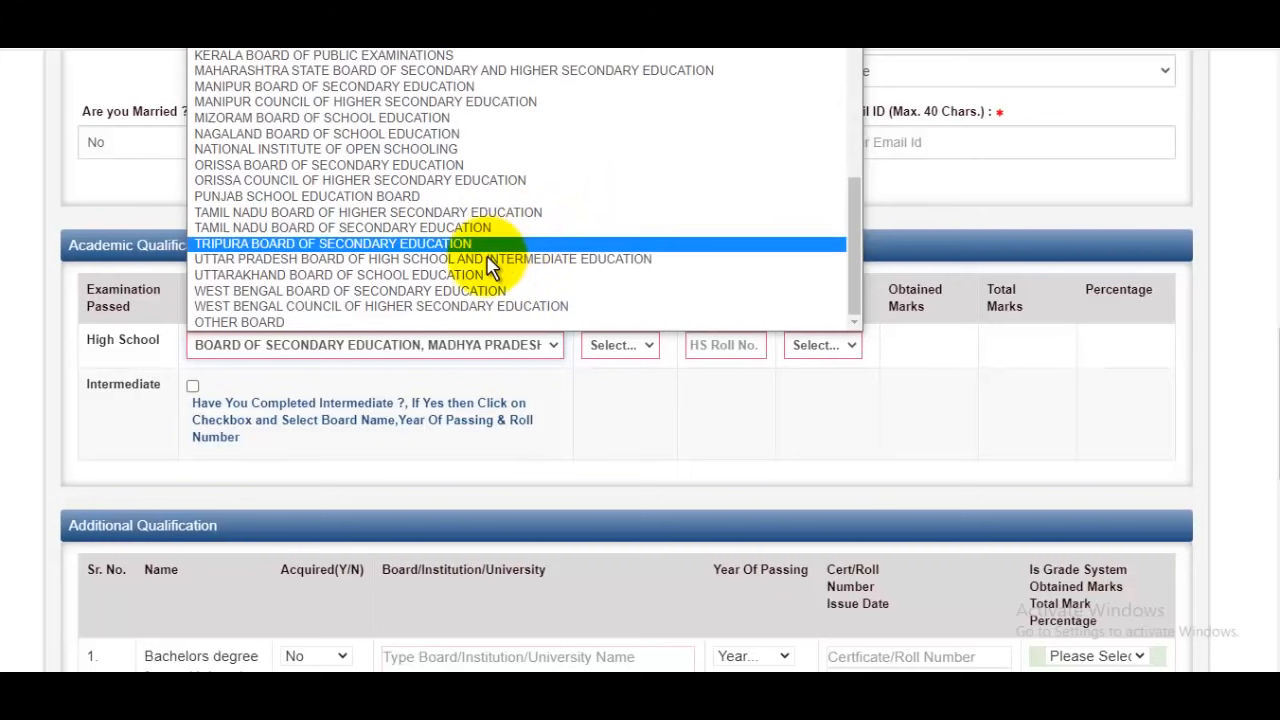
{"action": "left_click", "coordinate": [490, 262]}
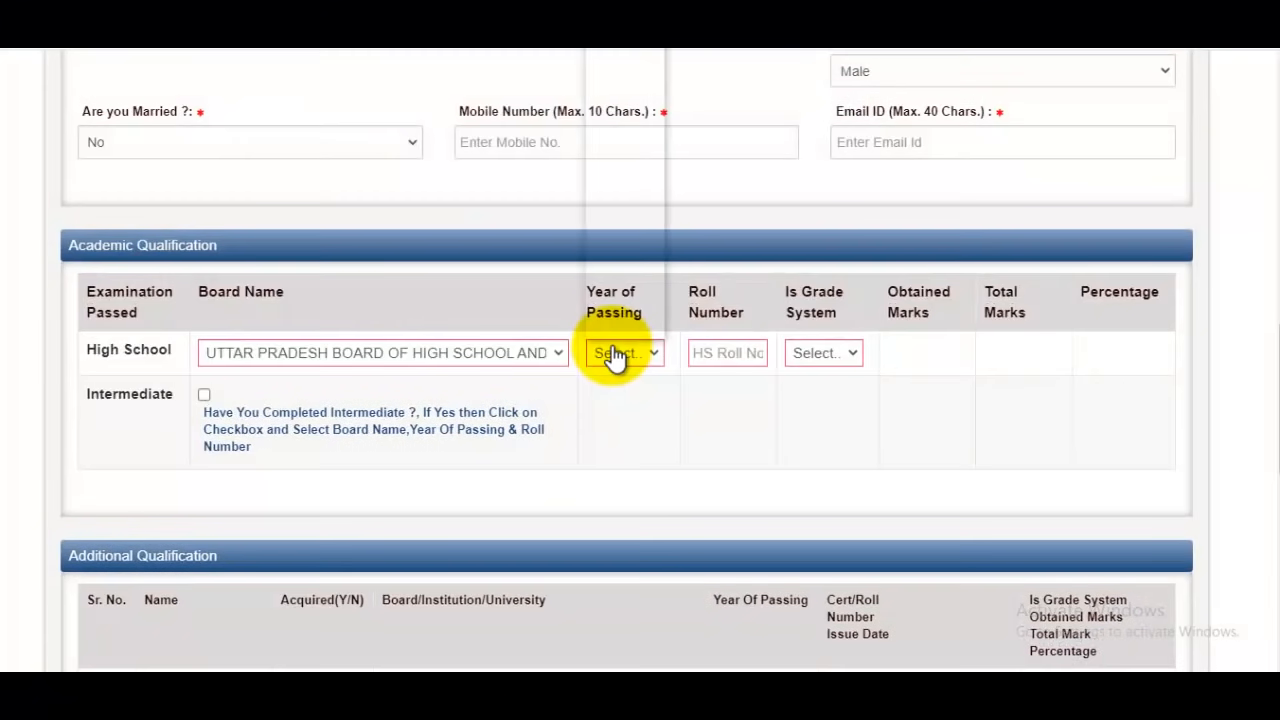
Complete the High School row with passing year 2010, the candidate's roll number, grade system No, obtained marks 580 and total marks 600
{"action": "left_click", "coordinate": [614, 355]}
{"action": "scroll", "coordinate": [610, 272], "scroll_direction": "down", "scroll_amount": 12}
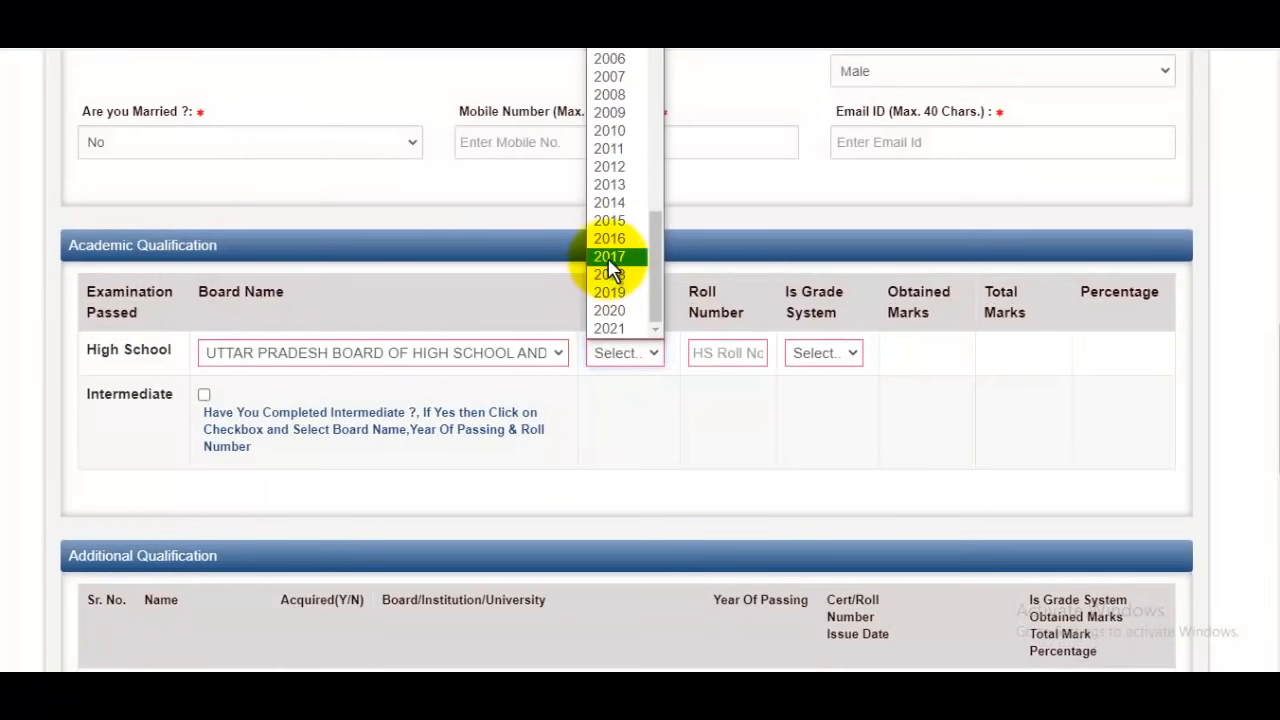
{"action": "left_click", "coordinate": [634, 138]}
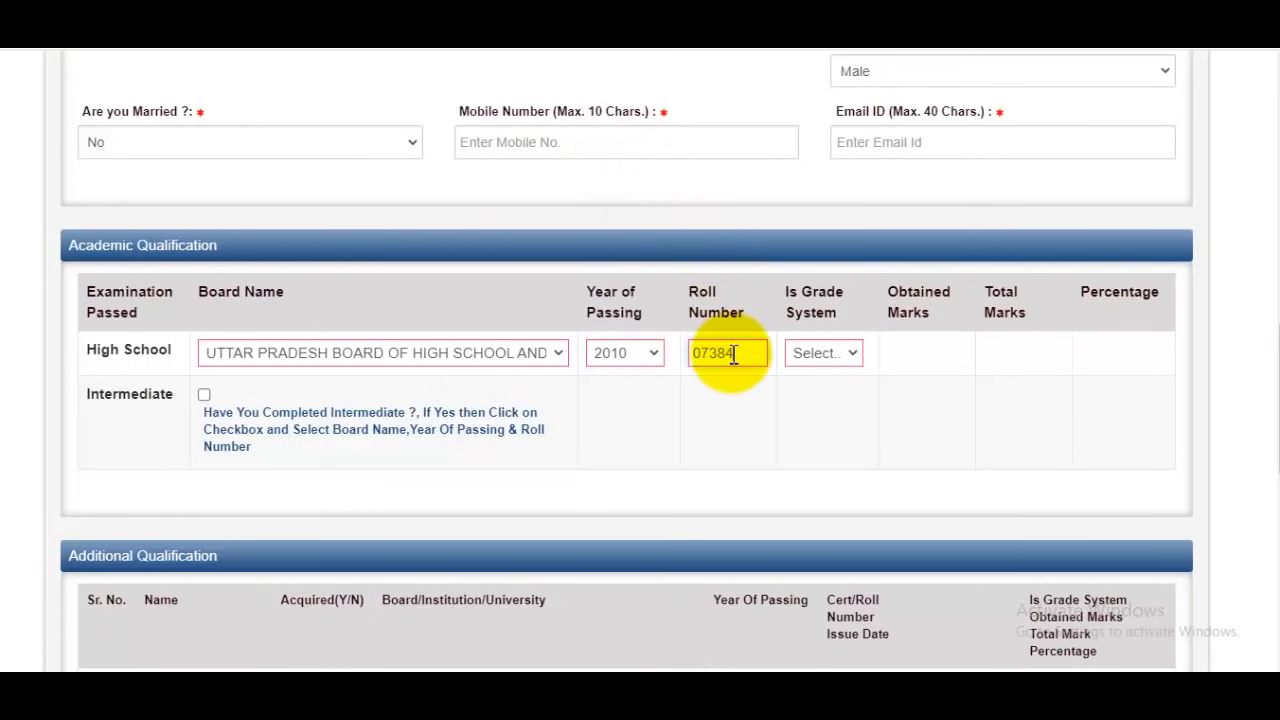
{"action": "left_click", "coordinate": [832, 355]}
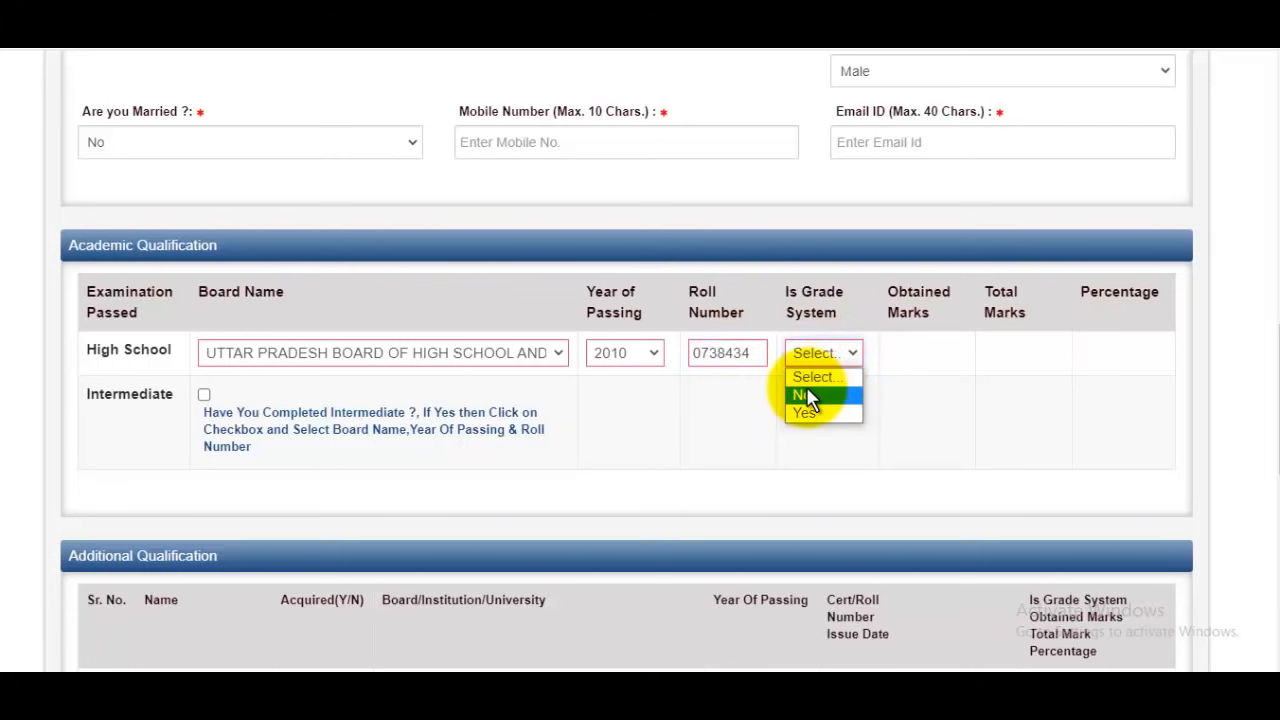
{"action": "left_click", "coordinate": [806, 392]}
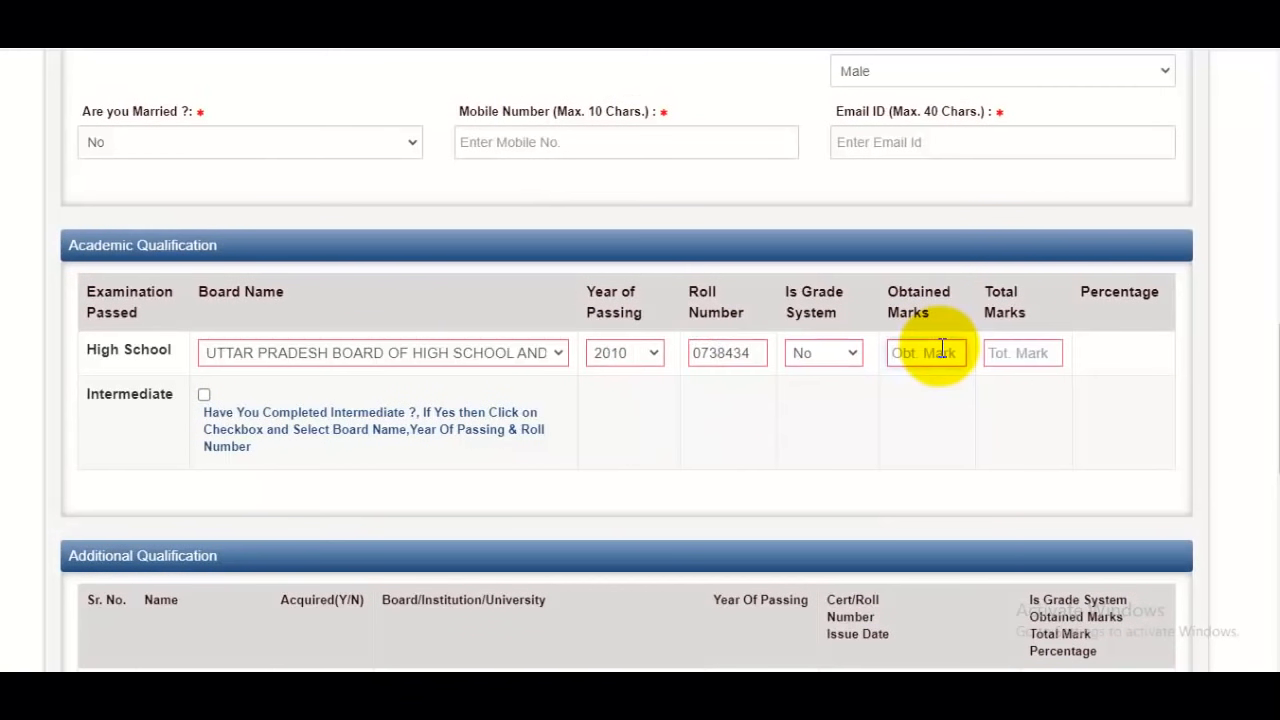
{"action": "left_click", "coordinate": [1034, 355]}
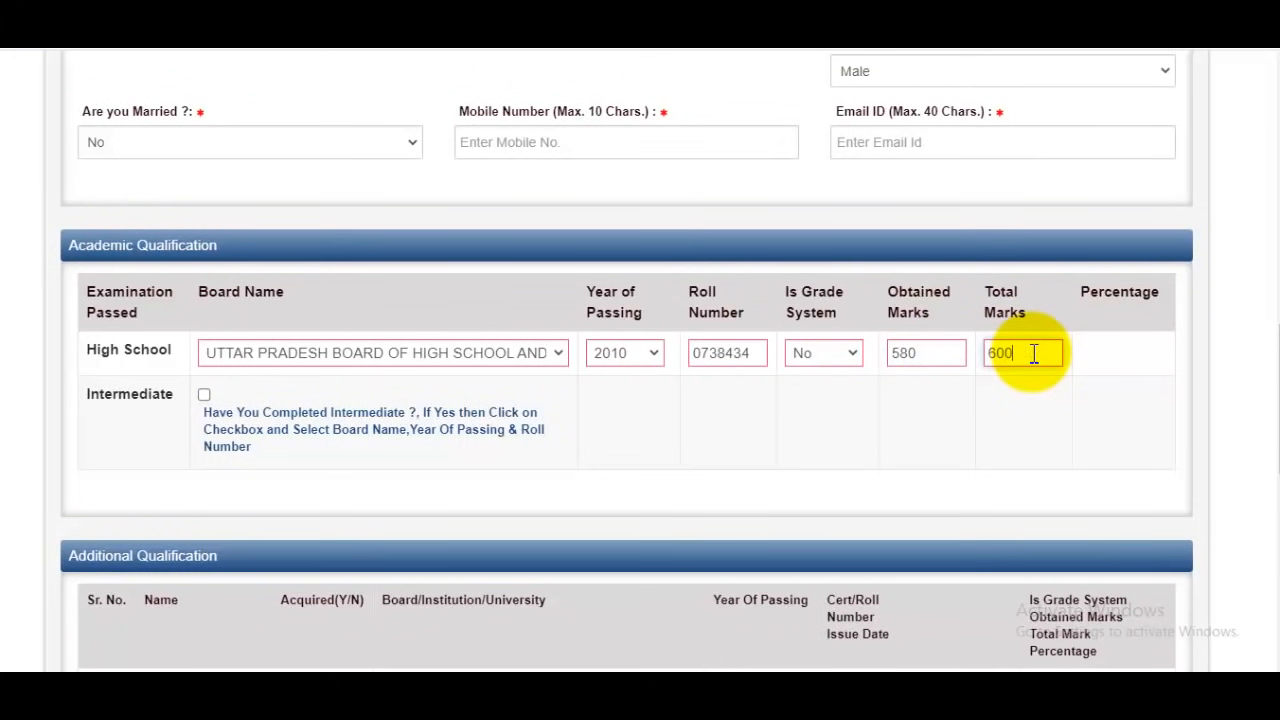
{"action": "left_click", "coordinate": [1080, 398]}
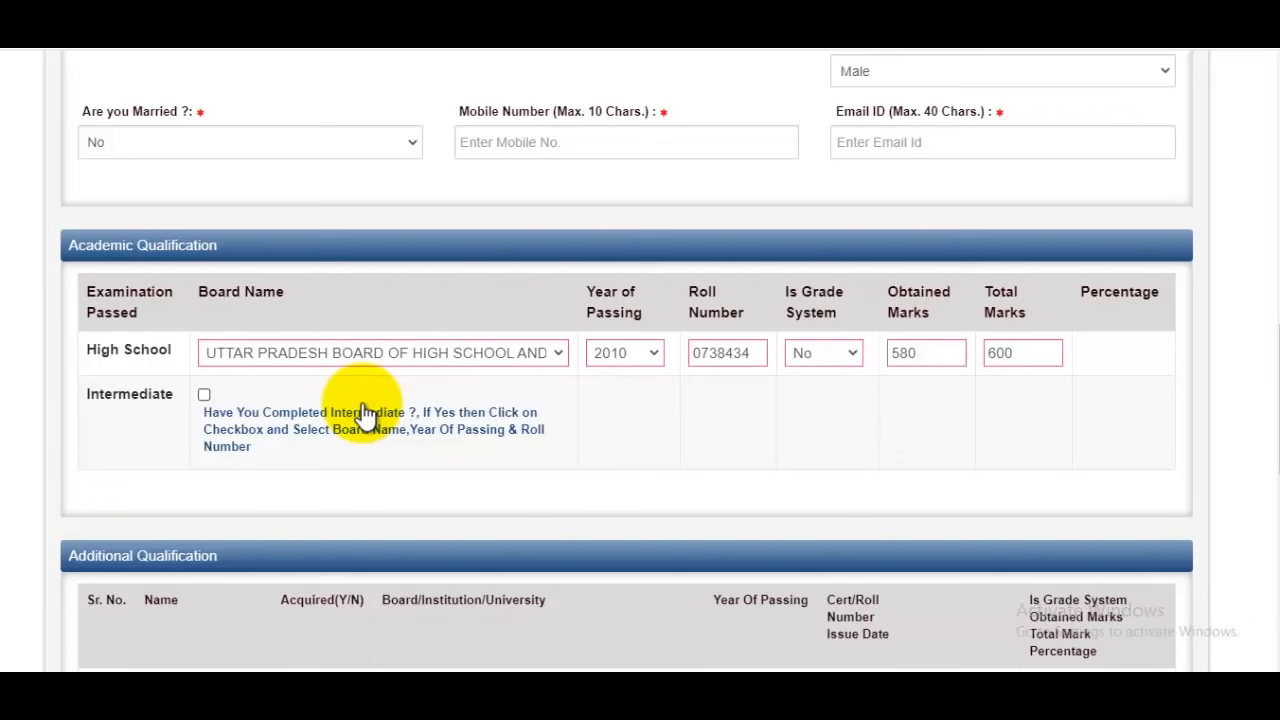
Mark Intermediate as completed and fill in passing year 2012 and the candidate's Intermediate roll number
{"action": "left_click", "coordinate": [205, 396]}
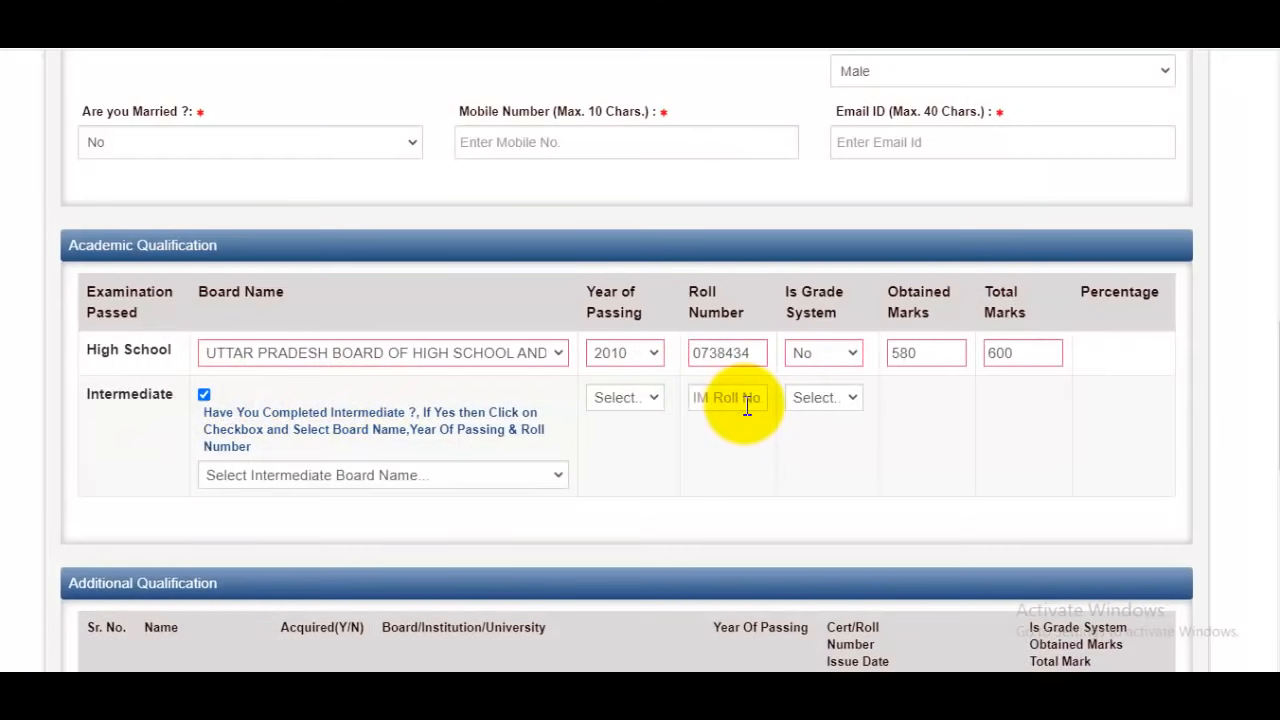
{"action": "left_click", "coordinate": [616, 397]}
{"action": "scroll", "coordinate": [612, 260], "scroll_direction": "down", "scroll_amount": 10}
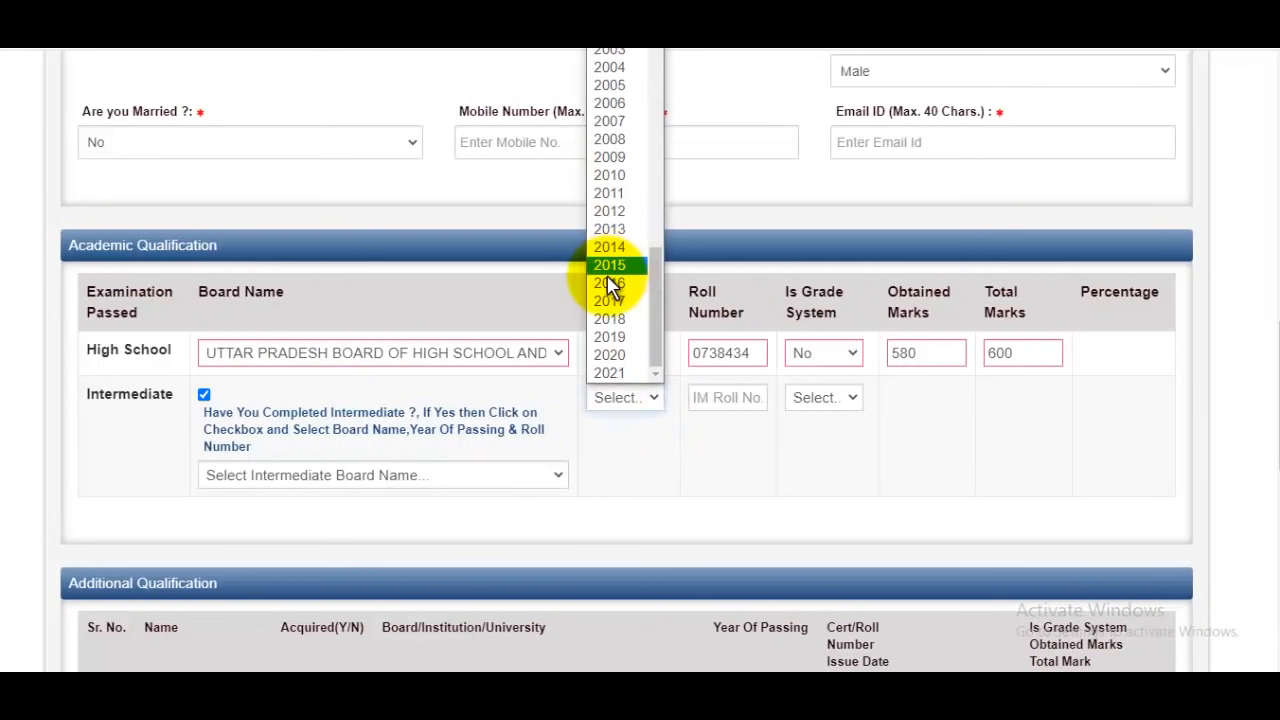
{"action": "left_click", "coordinate": [618, 213]}
{"action": "left_click", "coordinate": [740, 398]}
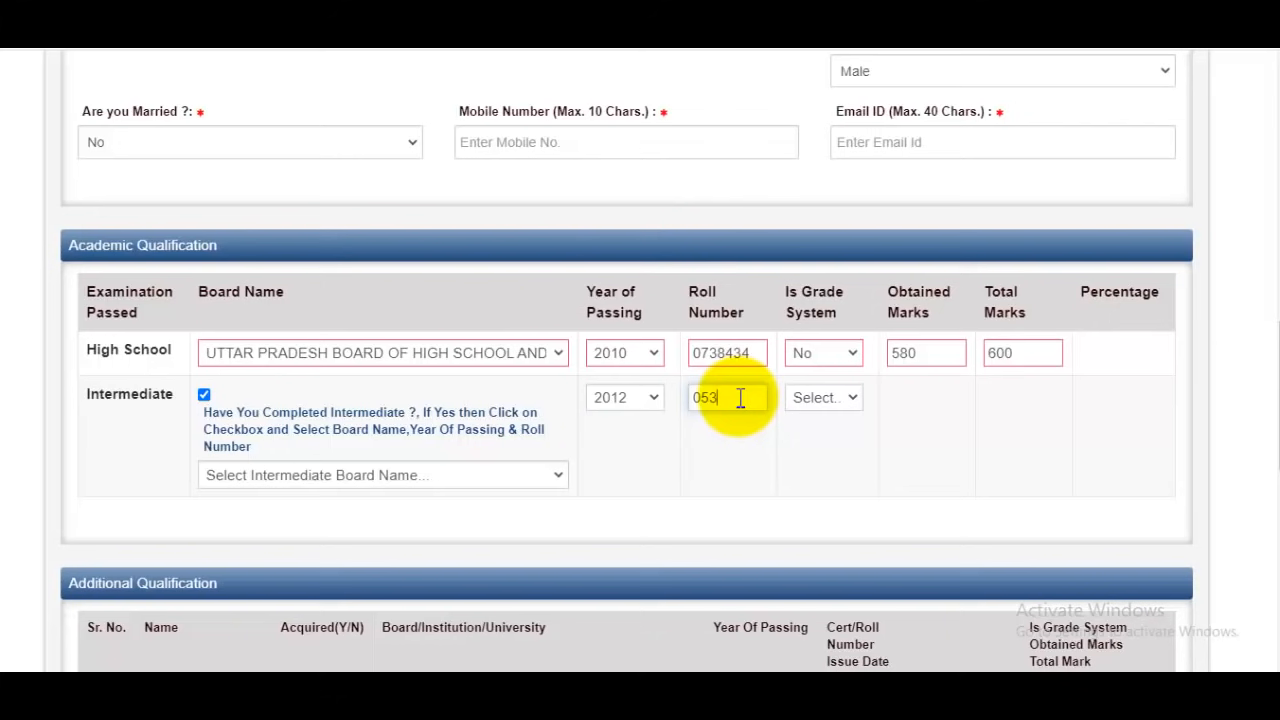
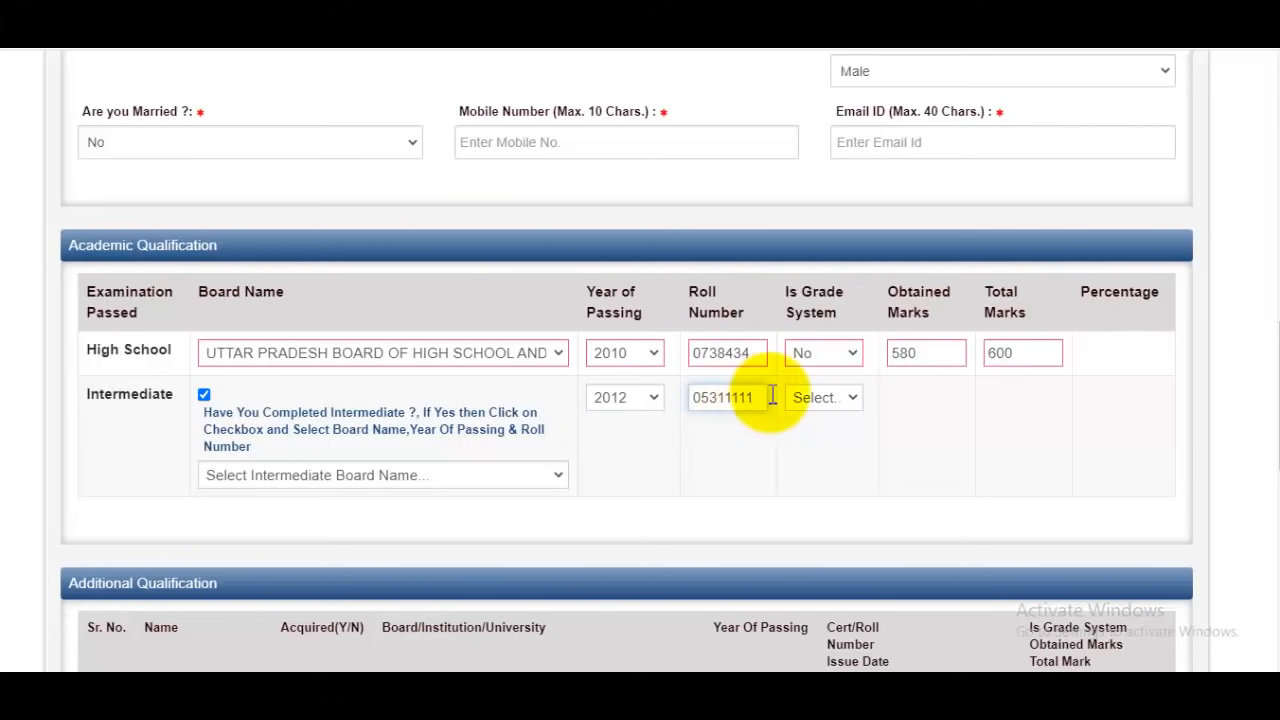
Set the Intermediate grade system to No, with obtained marks 487 and total marks 500
{"action": "left_click", "coordinate": [820, 397]}
{"action": "left_click", "coordinate": [806, 437]}
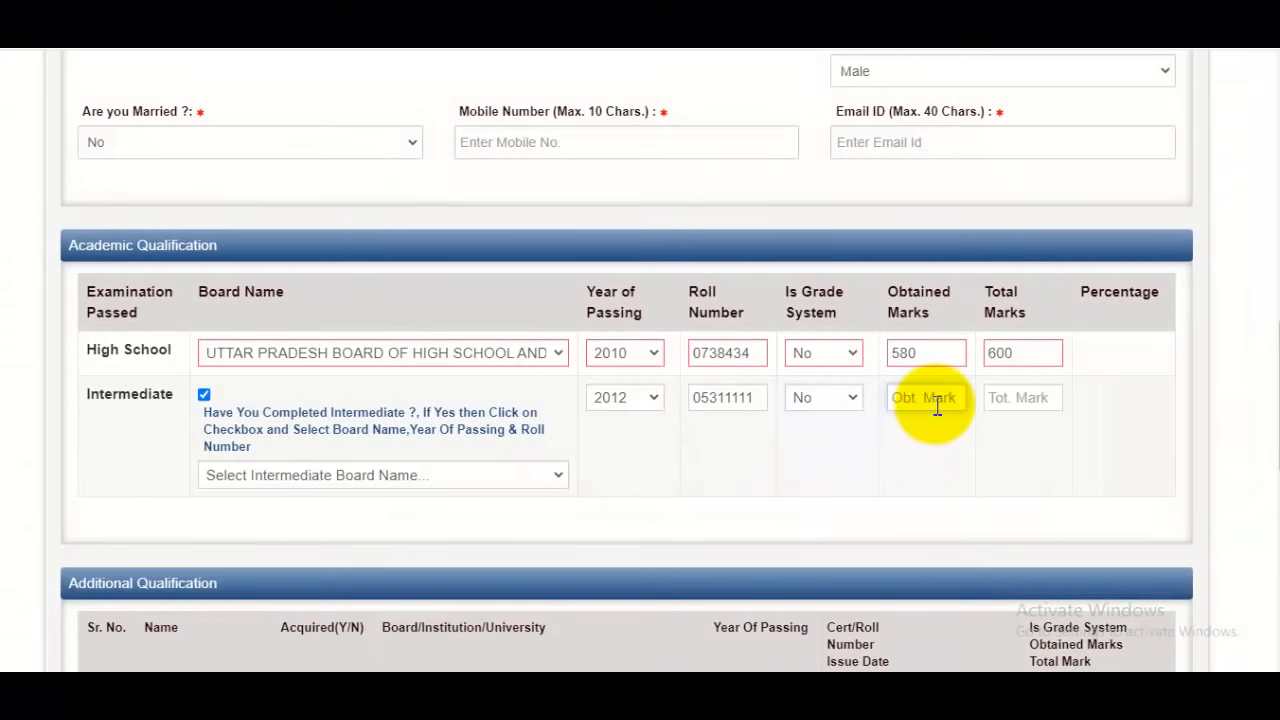
{"action": "left_click", "coordinate": [937, 405]}
{"action": "type", "text": "487"}
{"action": "left_click", "coordinate": [1035, 400]}
{"action": "type", "text": "5"}
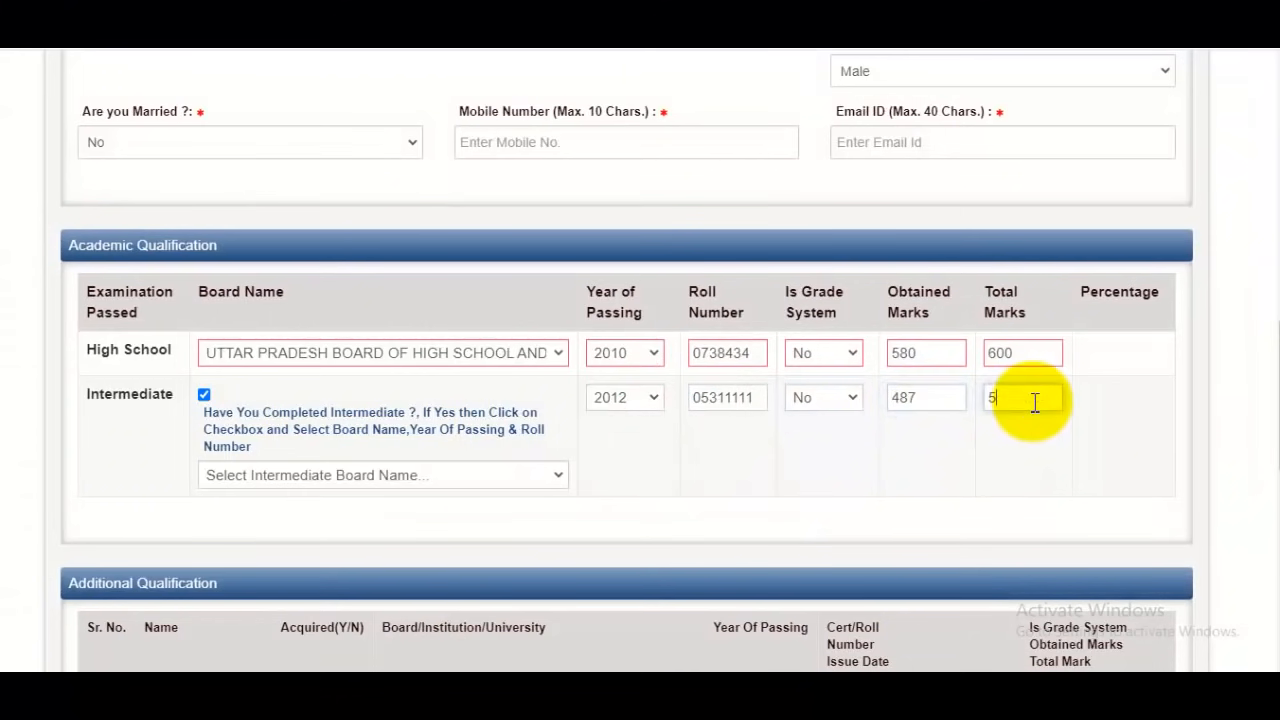
{"action": "type", "text": "00"}
Choose UTTAR PRADESH BOARD OF HIGH SCHOOL AND INTERMEDIATE EDUCATION as the Intermediate board
{"action": "scroll", "coordinate": [1140, 420], "scroll_direction": "down", "scroll_amount": 2}
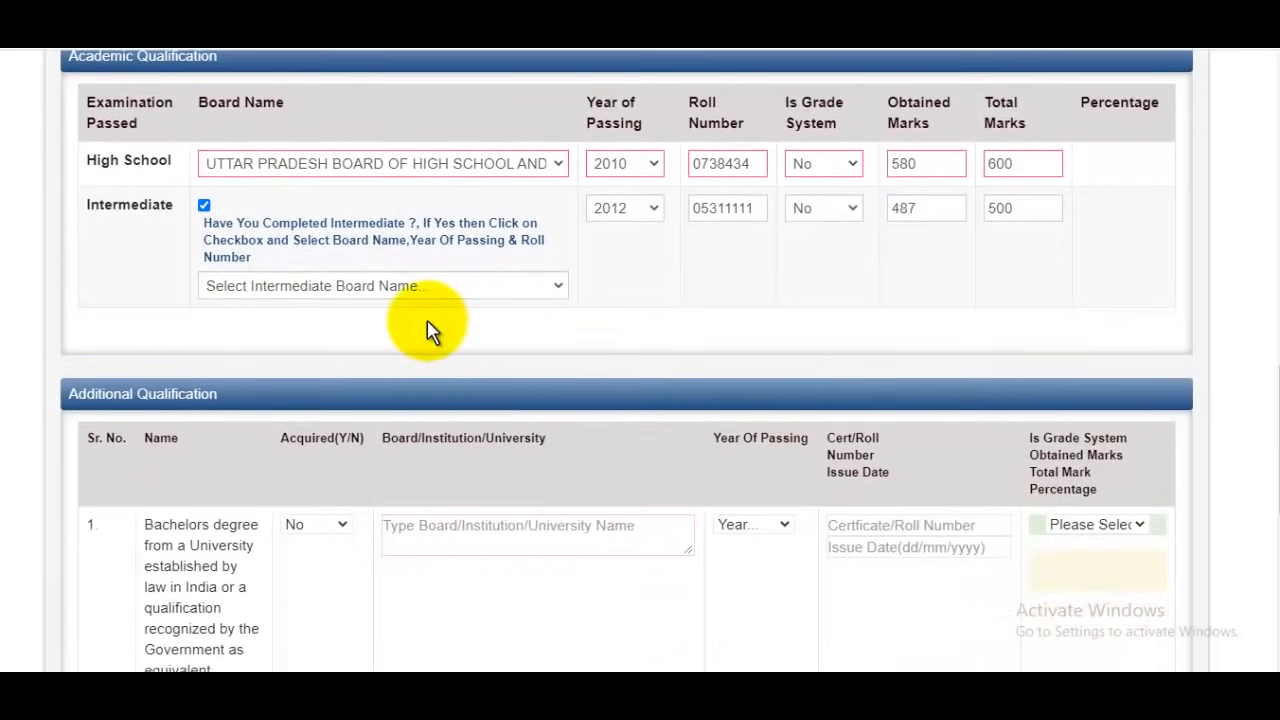
{"action": "left_click", "coordinate": [365, 288]}
{"action": "scroll", "coordinate": [666, 409], "scroll_direction": "down", "scroll_amount": 8}
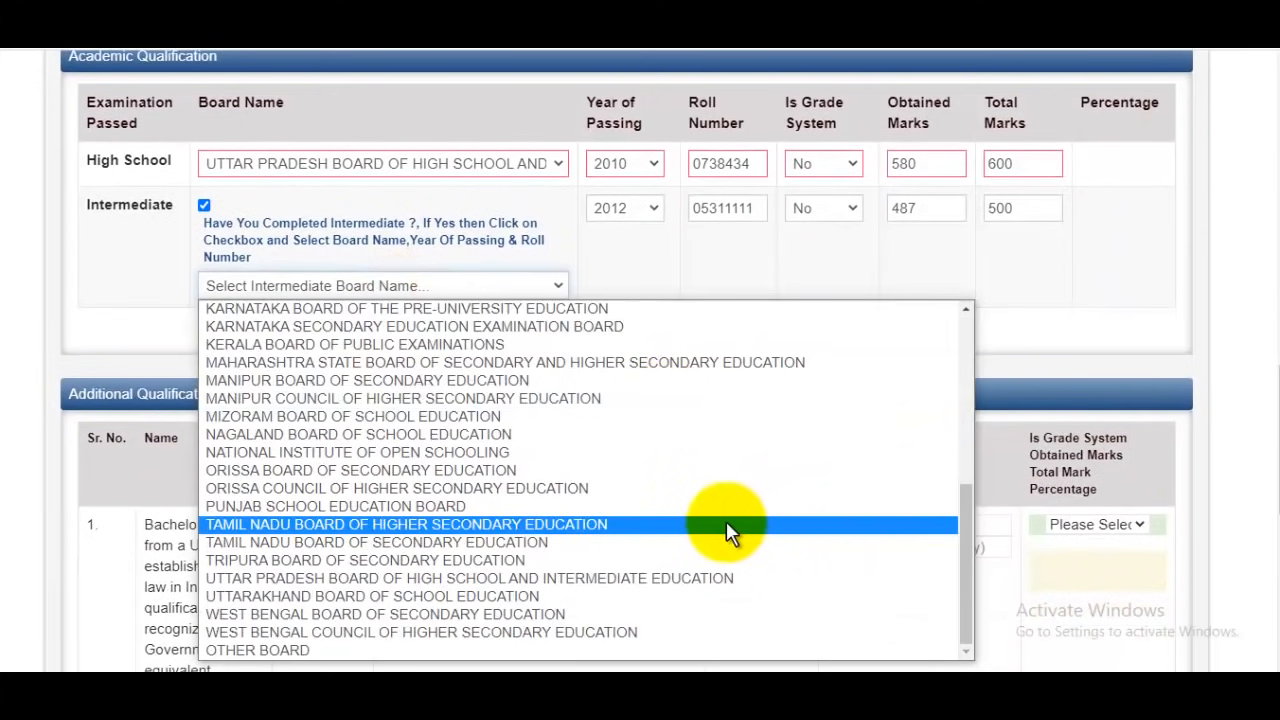
{"action": "left_click", "coordinate": [675, 577]}
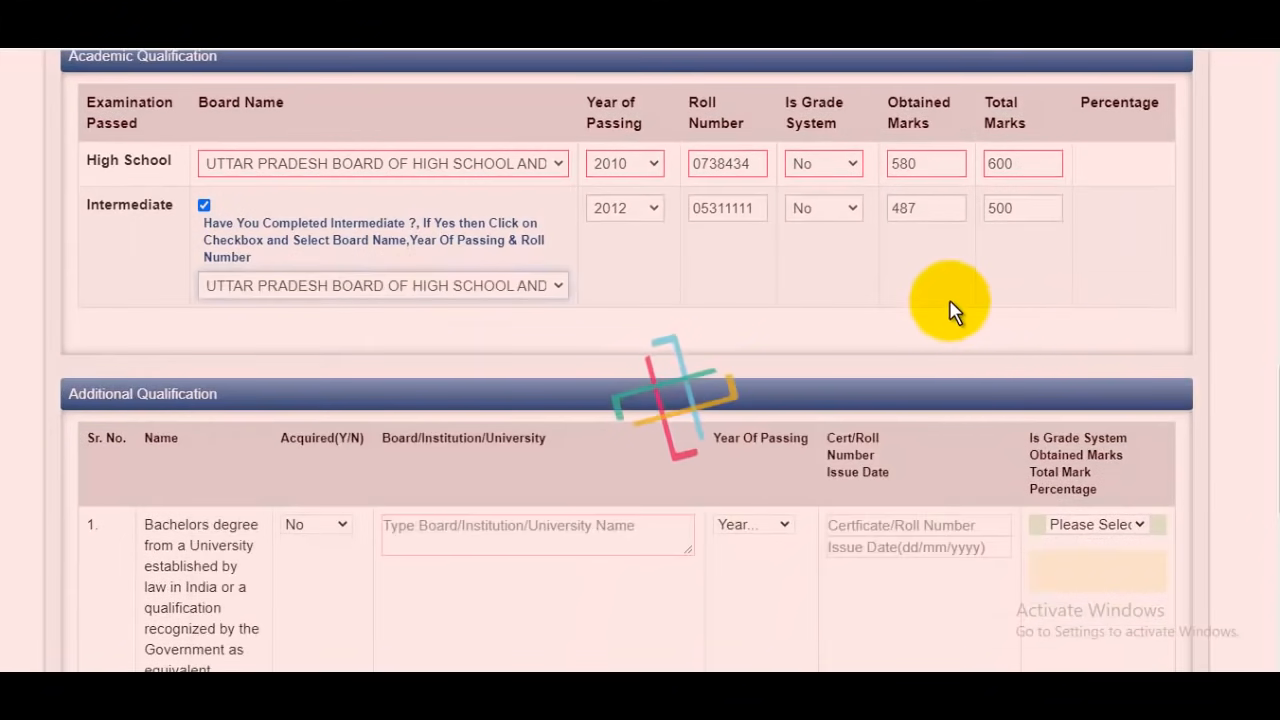
Examine the Bachelors and Postgraduate degree fields under Additional Qualification and review the rest of the registration form
{"action": "scroll", "coordinate": [950, 315], "scroll_direction": "down", "scroll_amount": 2}
{"action": "scroll", "coordinate": [349, 283], "scroll_direction": "down", "scroll_amount": 1}
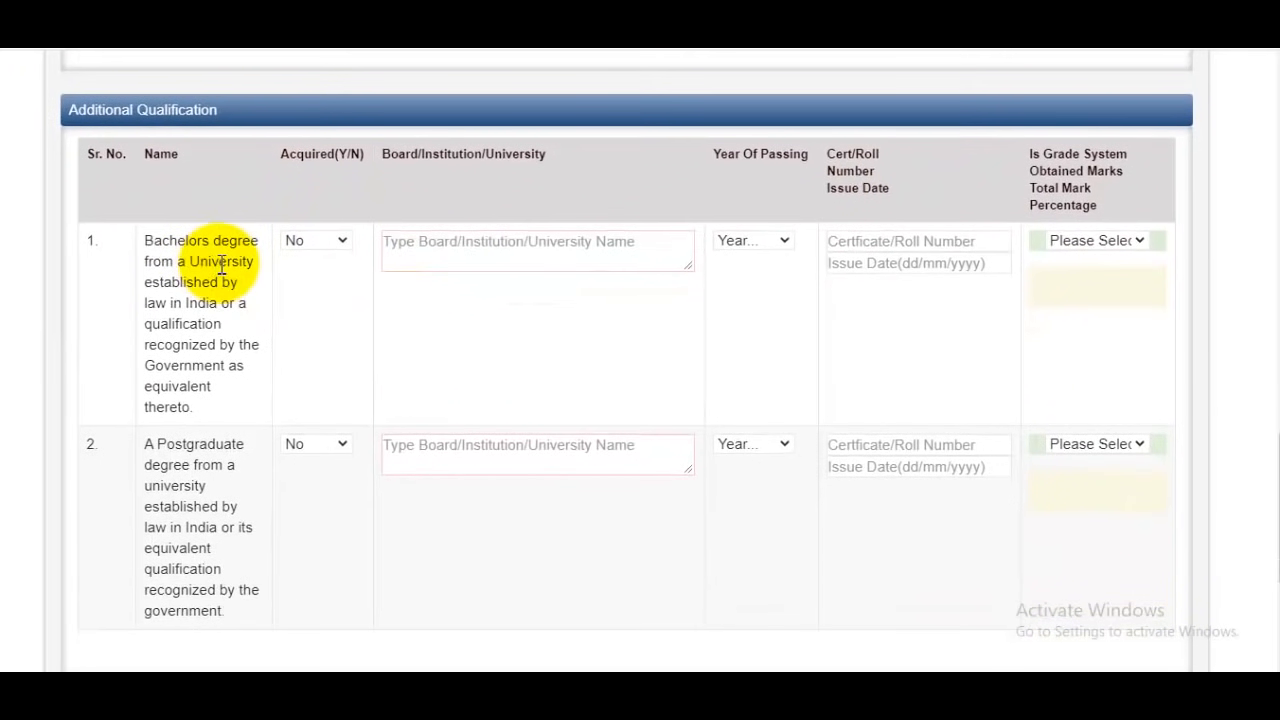
{"action": "left_click", "coordinate": [318, 241]}
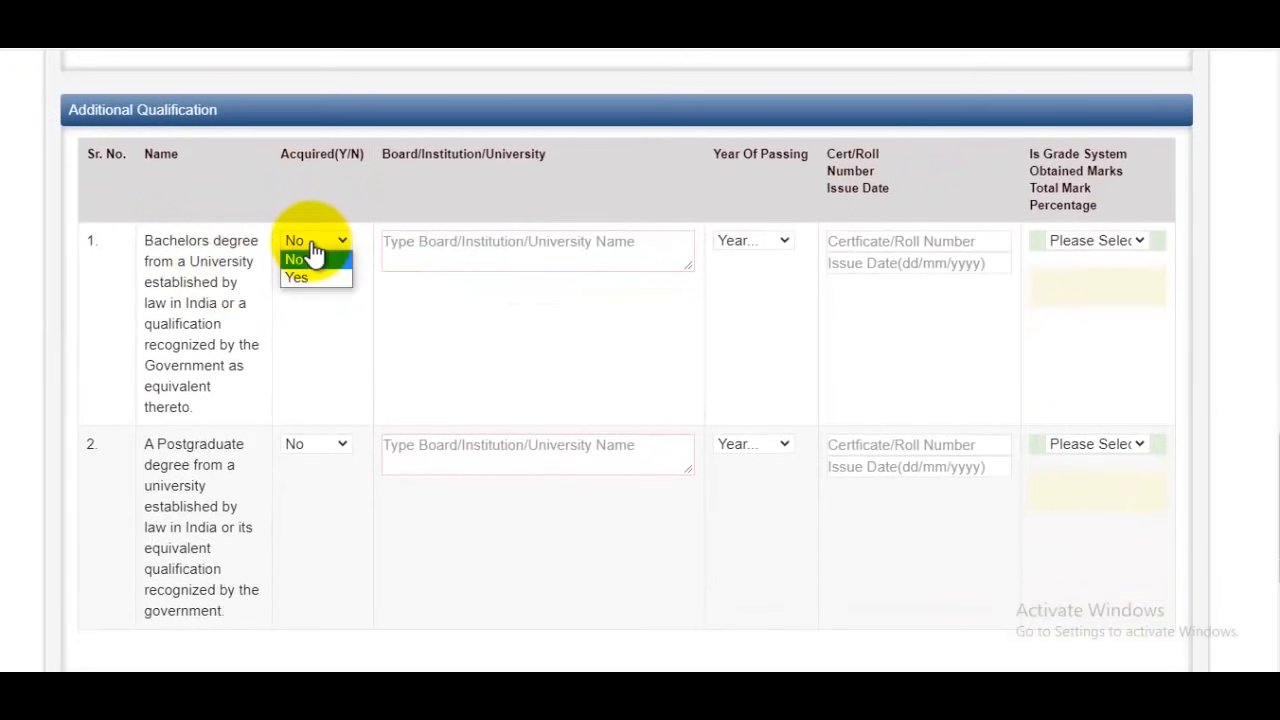
{"action": "left_click", "coordinate": [586, 312]}
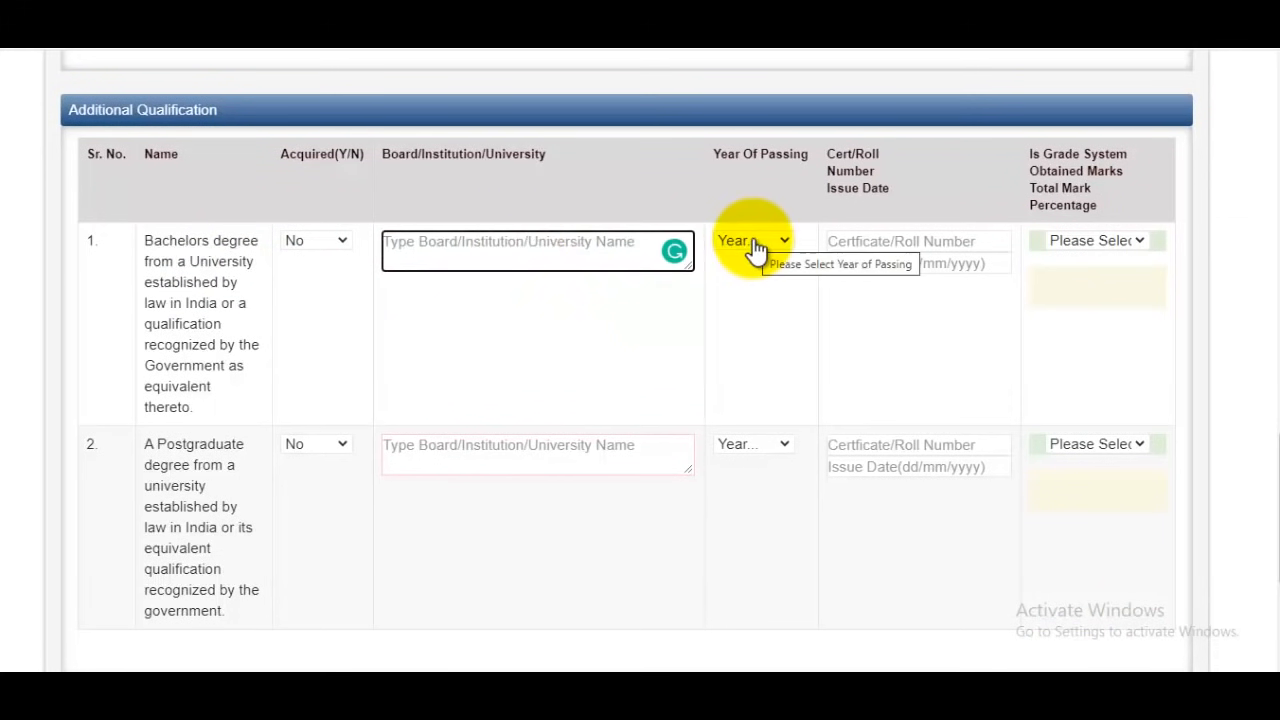
{"action": "left_click", "coordinate": [900, 240]}
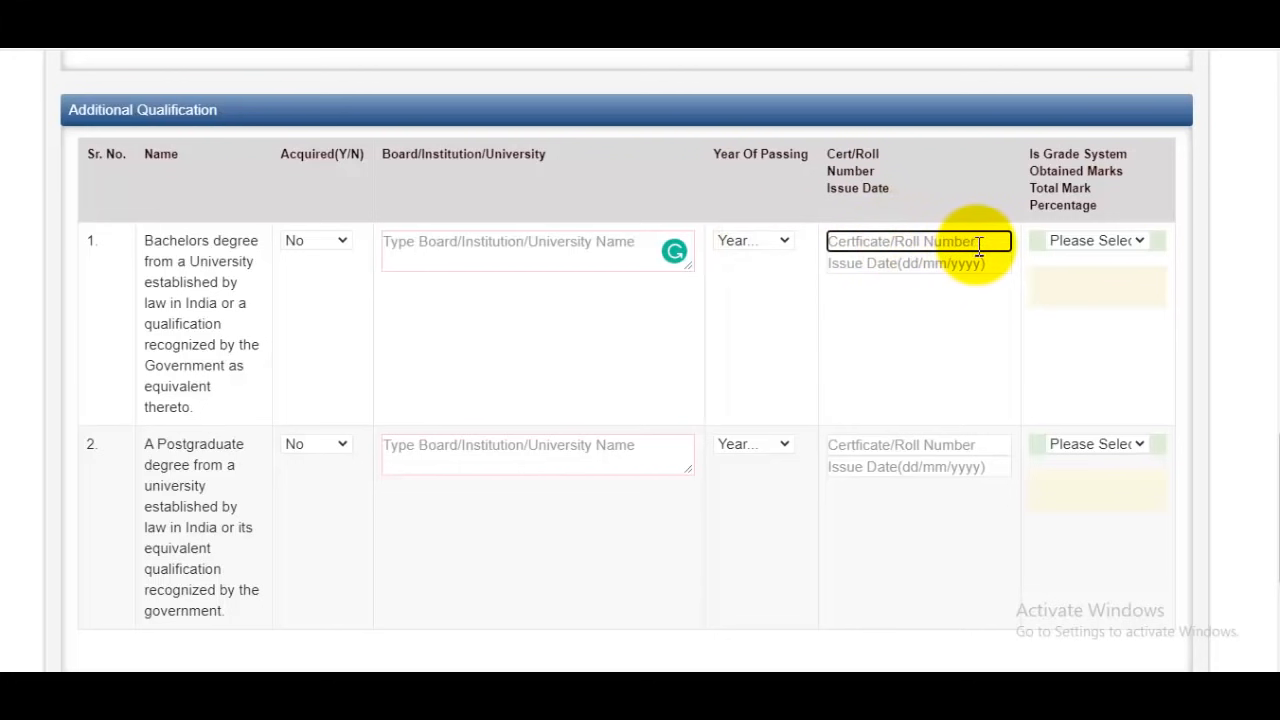
{"action": "left_click", "coordinate": [911, 265]}
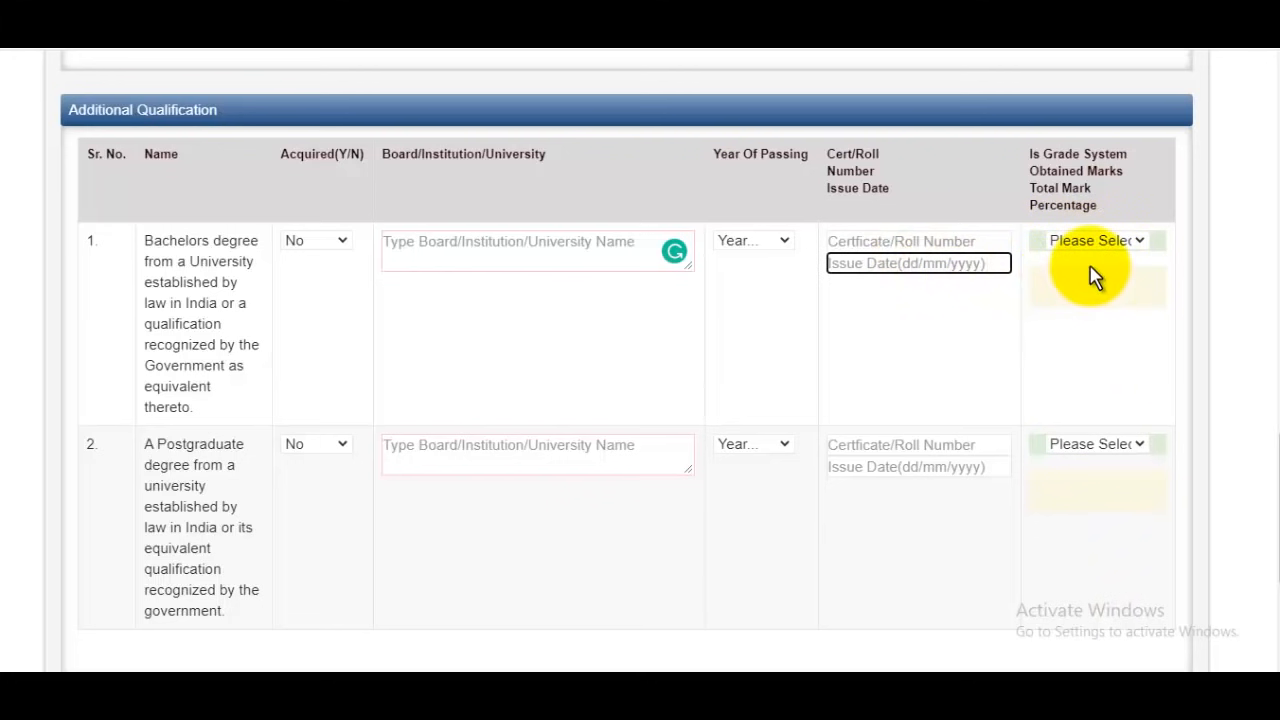
{"action": "key", "text": "ctrl+minus"}
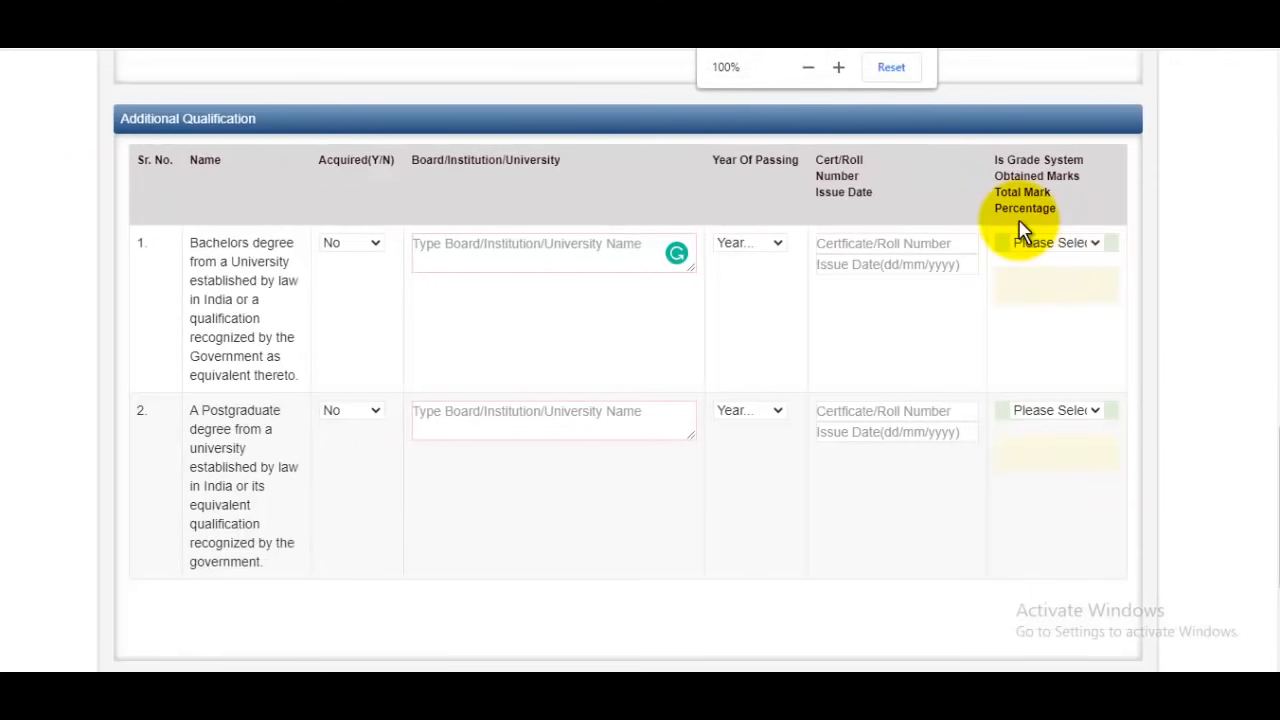
{"action": "scroll", "coordinate": [663, 394], "scroll_direction": "down", "scroll_amount": 2}
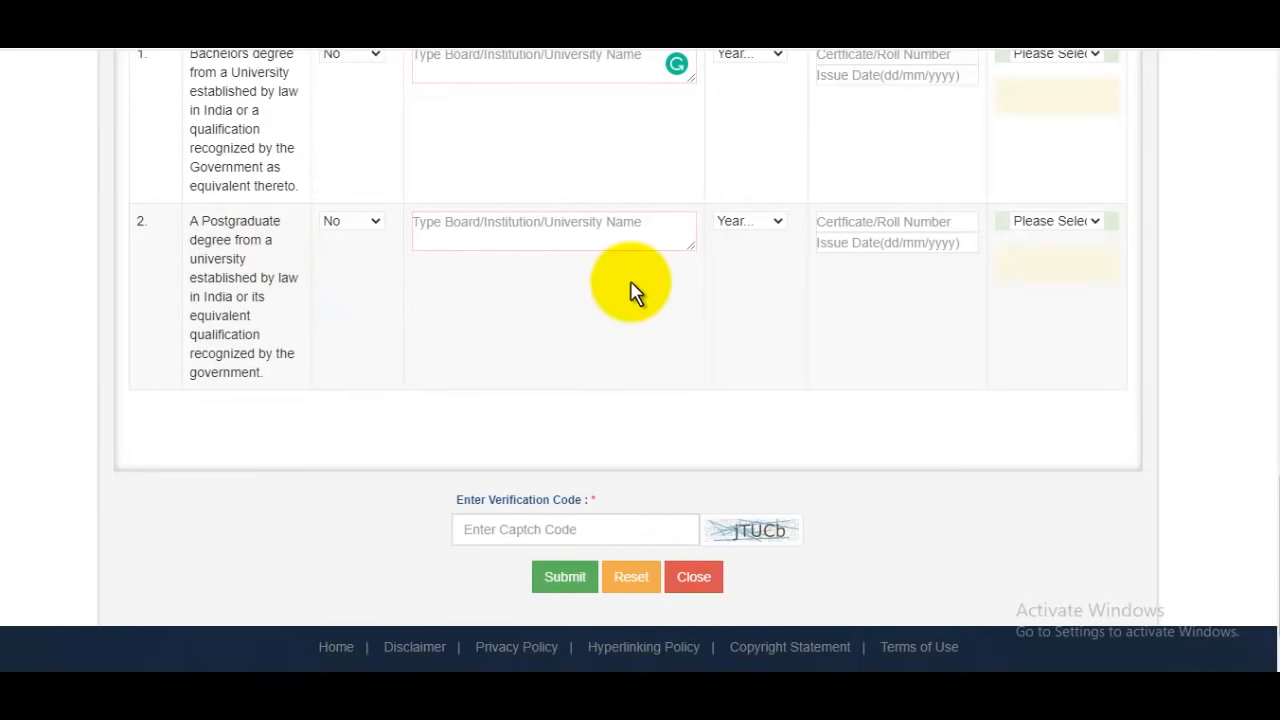
{"action": "scroll", "coordinate": [757, 277], "scroll_direction": "up", "scroll_amount": 4}
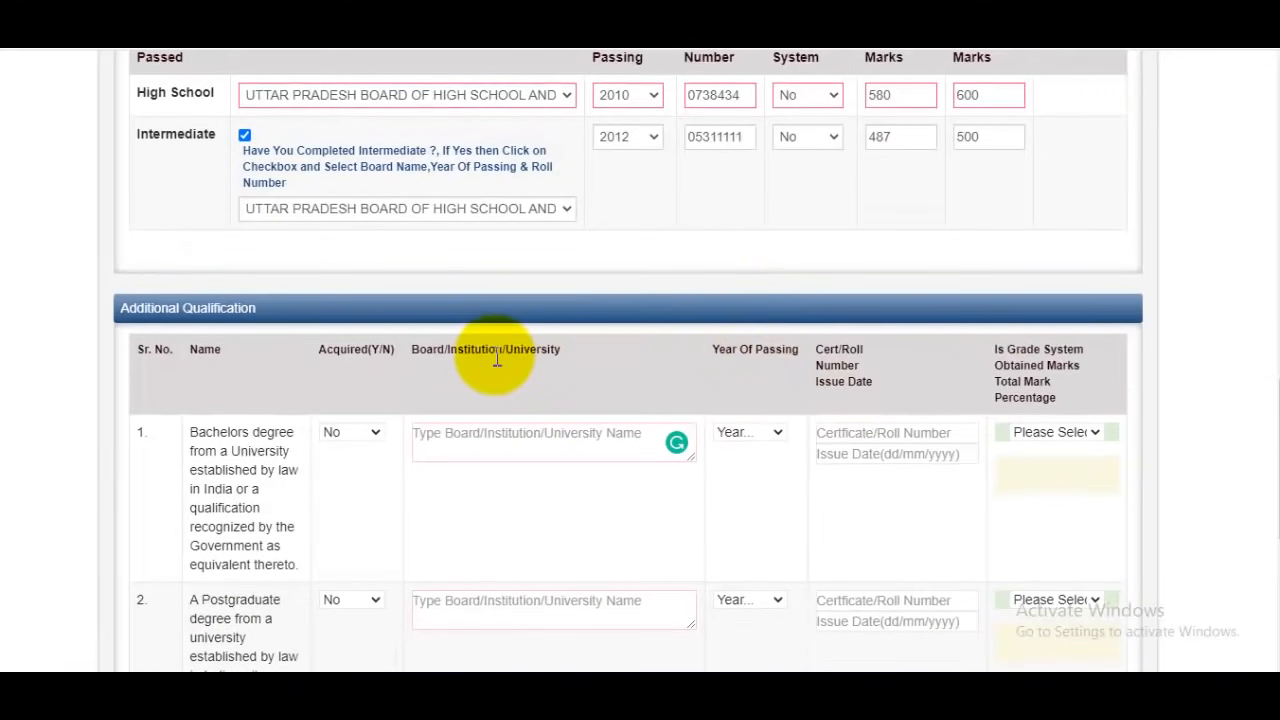
{"action": "scroll", "coordinate": [831, 349], "scroll_direction": "up", "scroll_amount": 11}
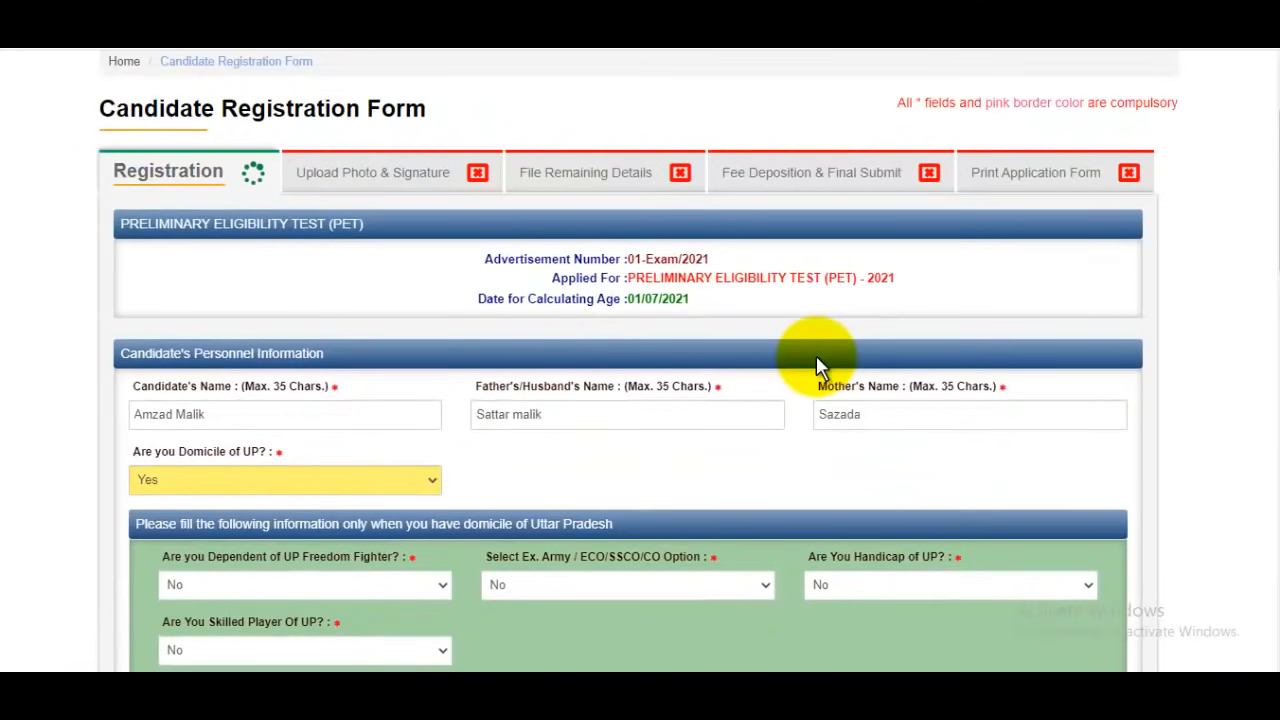
{"action": "scroll", "coordinate": [816, 360], "scroll_direction": "down", "scroll_amount": 15}
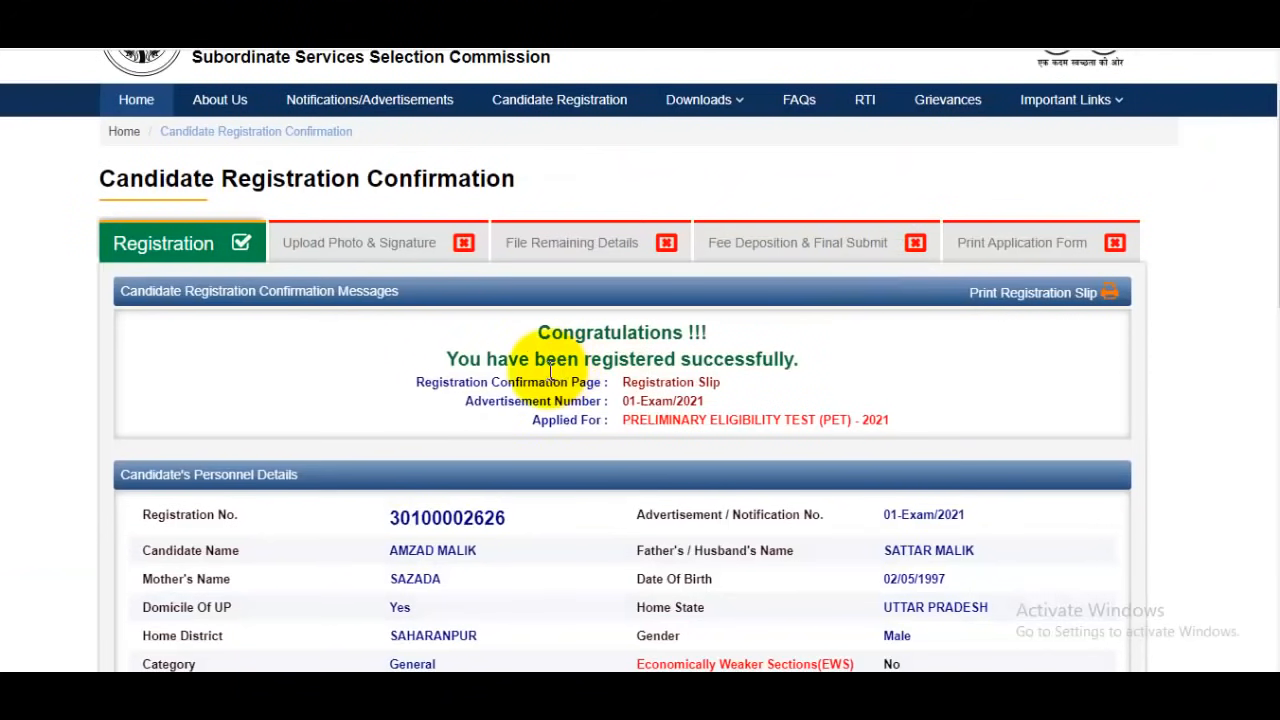
Review the registration confirmation details and continue to the photo and signature upload page
{"action": "left_click_drag", "start_coordinate": [548, 368], "coordinate": [809, 380]}
{"action": "scroll", "coordinate": [809, 380], "scroll_direction": "down", "scroll_amount": 2}
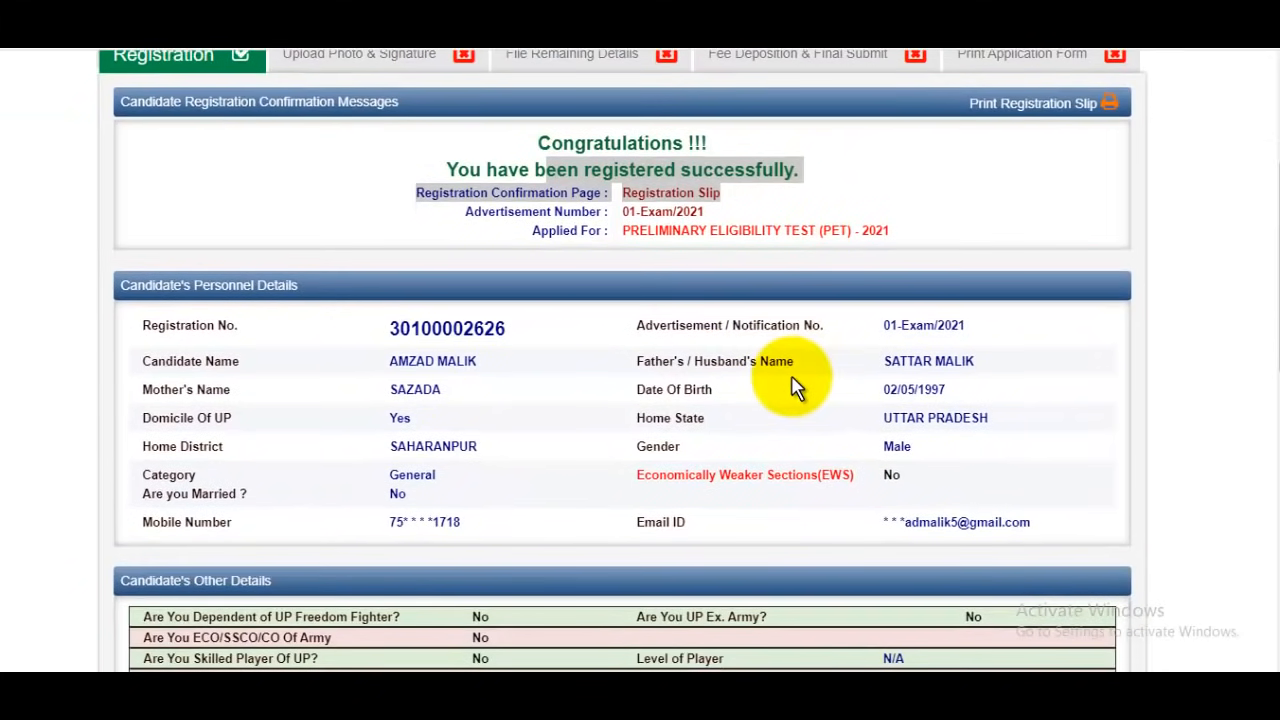
{"action": "scroll", "coordinate": [793, 388], "scroll_direction": "down", "scroll_amount": 10}
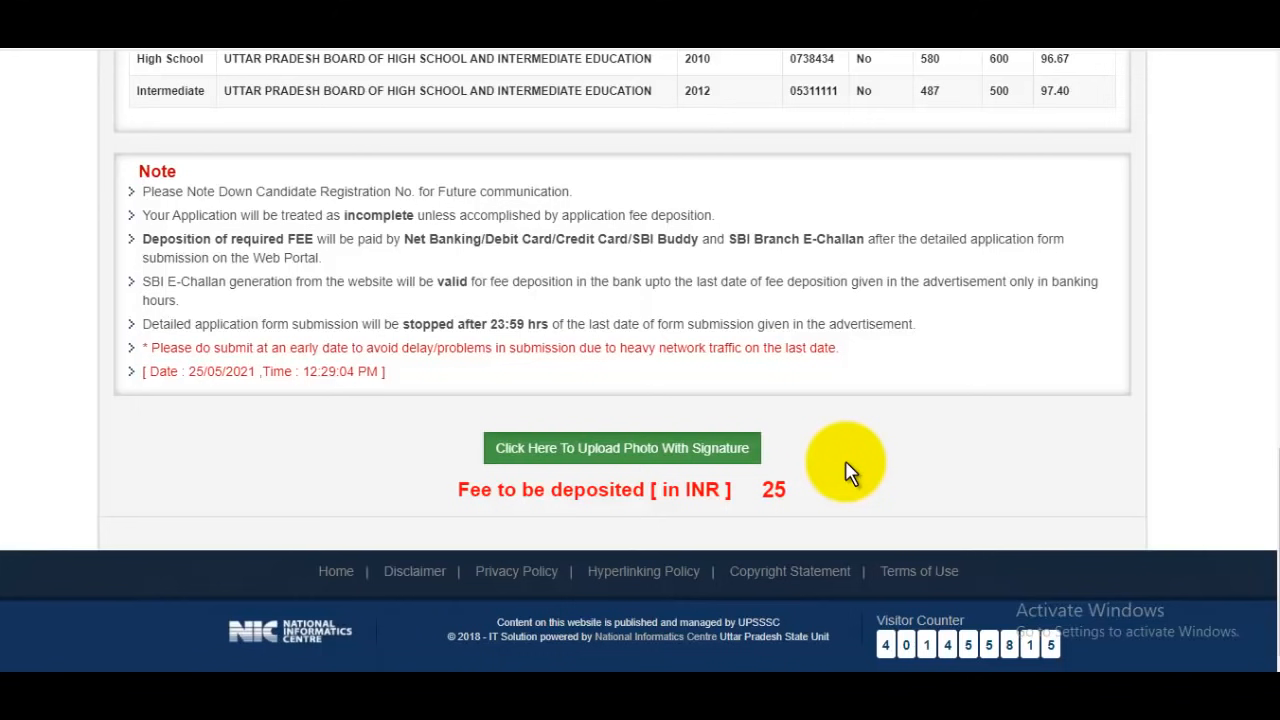
{"action": "left_click", "coordinate": [645, 450]}
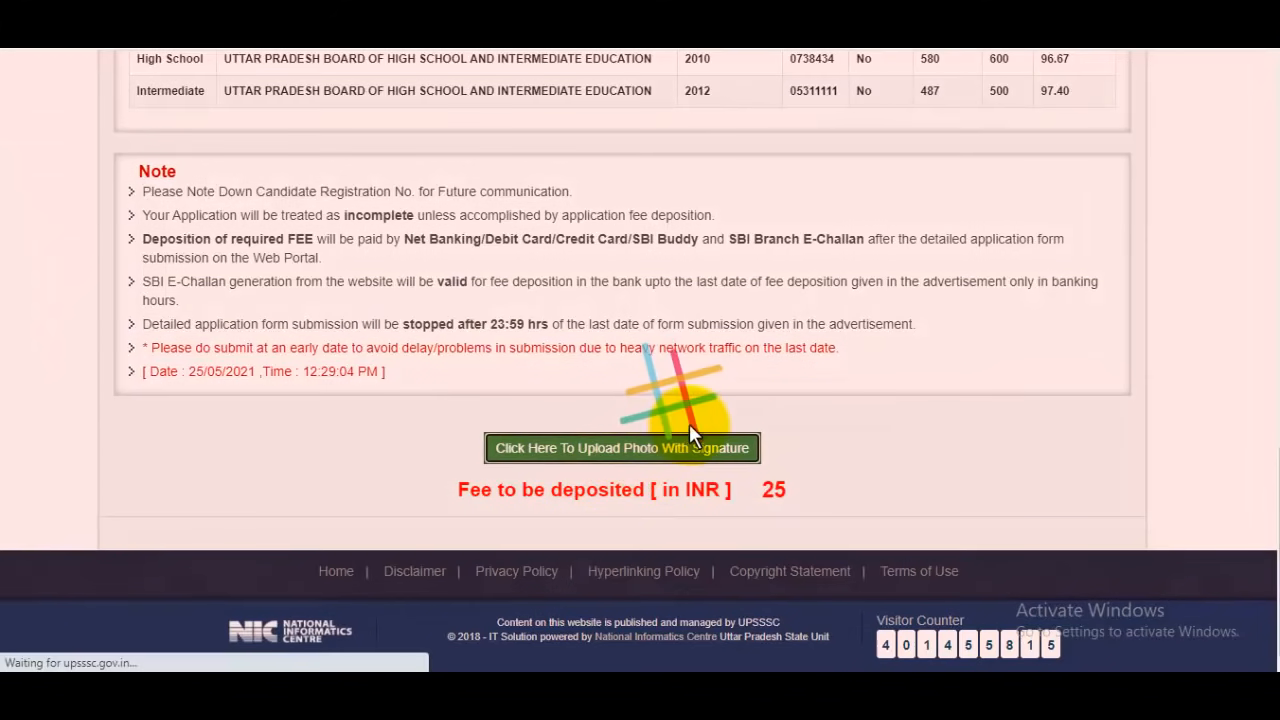
Dismiss the upload notice and examine the photo and signature requirements and the sample signature
{"action": "scroll", "coordinate": [727, 403], "scroll_direction": "down", "scroll_amount": 3}
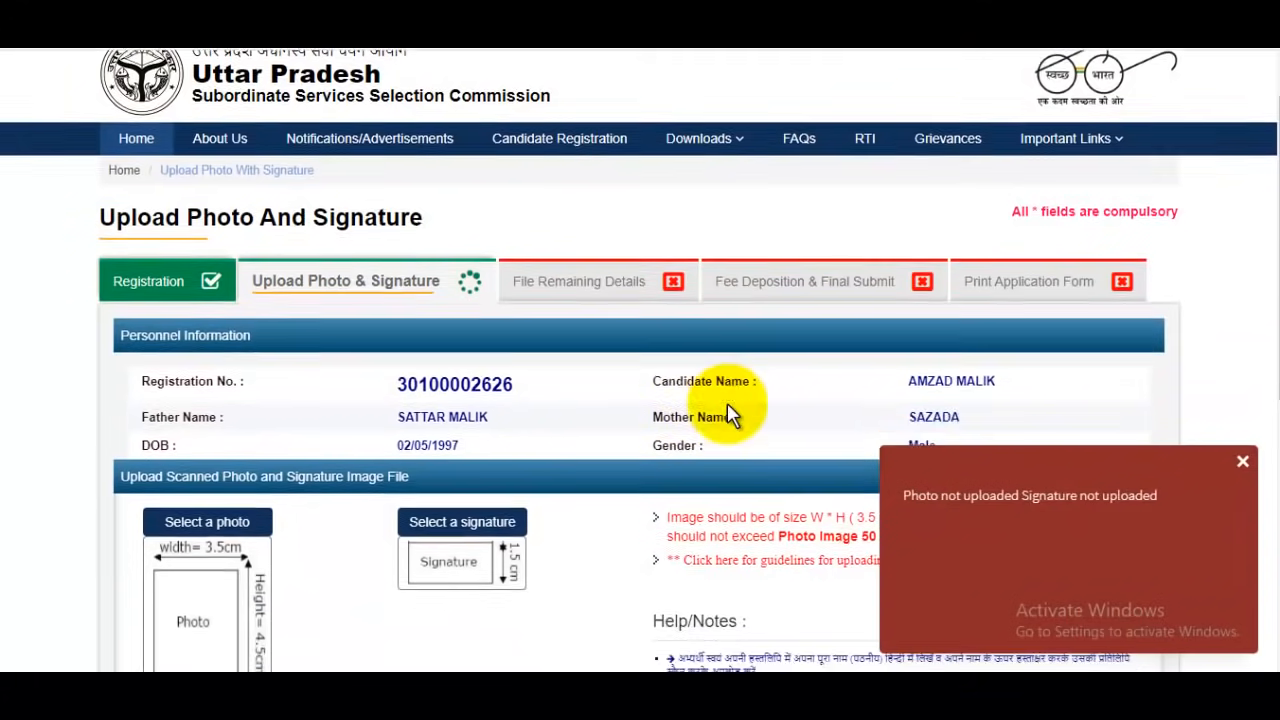
{"action": "left_click", "coordinate": [1240, 463]}
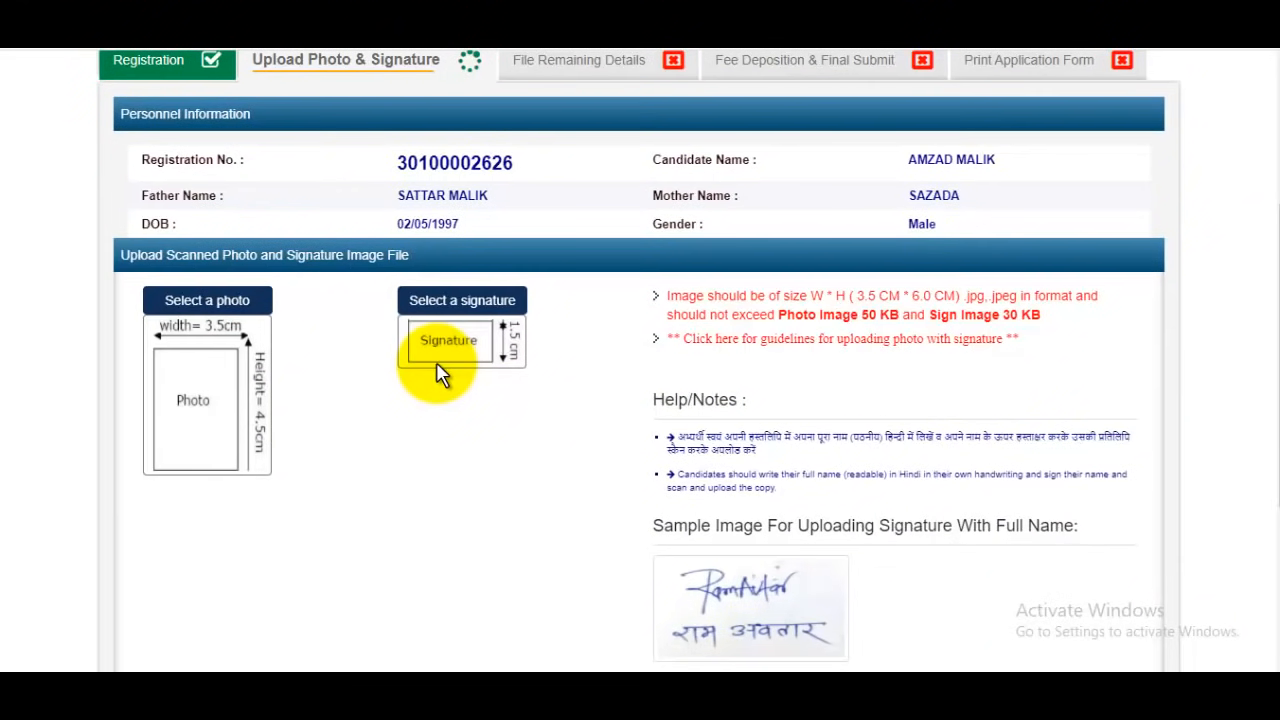
{"action": "scroll", "coordinate": [437, 370], "scroll_direction": "down", "scroll_amount": 2}
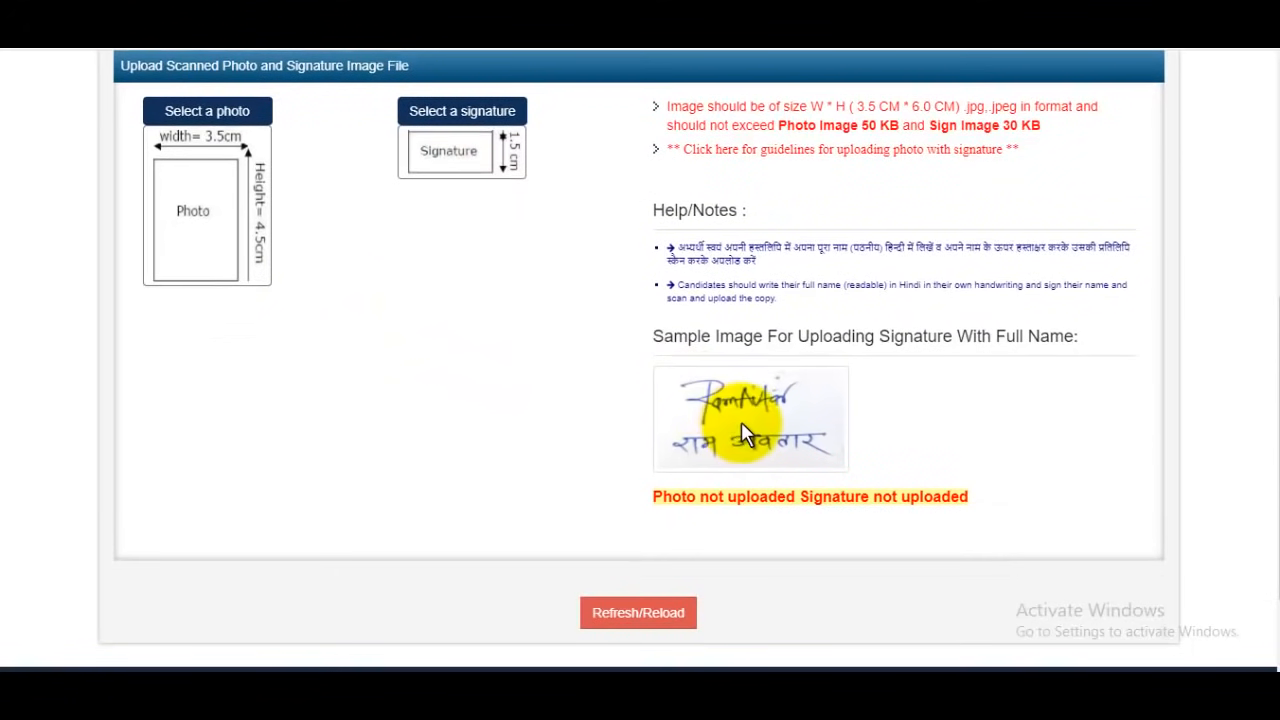
{"action": "scroll", "coordinate": [750, 430], "scroll_direction": "up", "scroll_amount": 1}
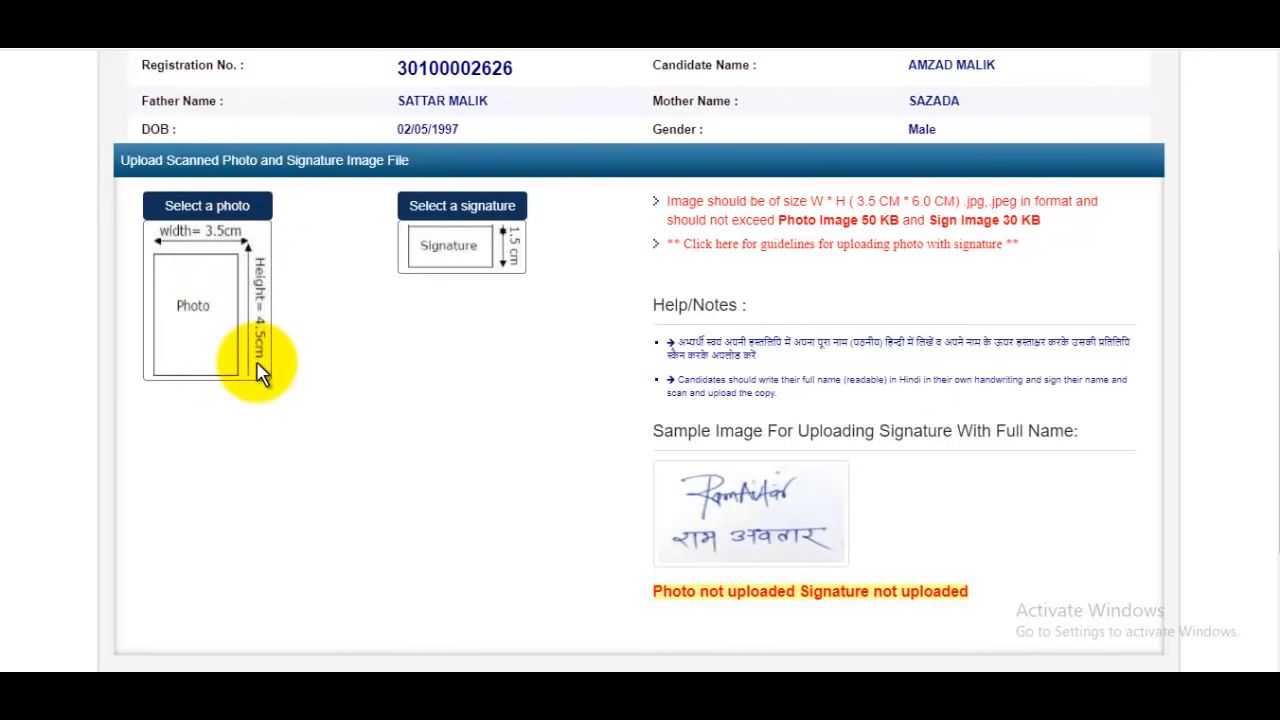
{"action": "scroll", "coordinate": [265, 360], "scroll_direction": "up", "scroll_amount": 2}
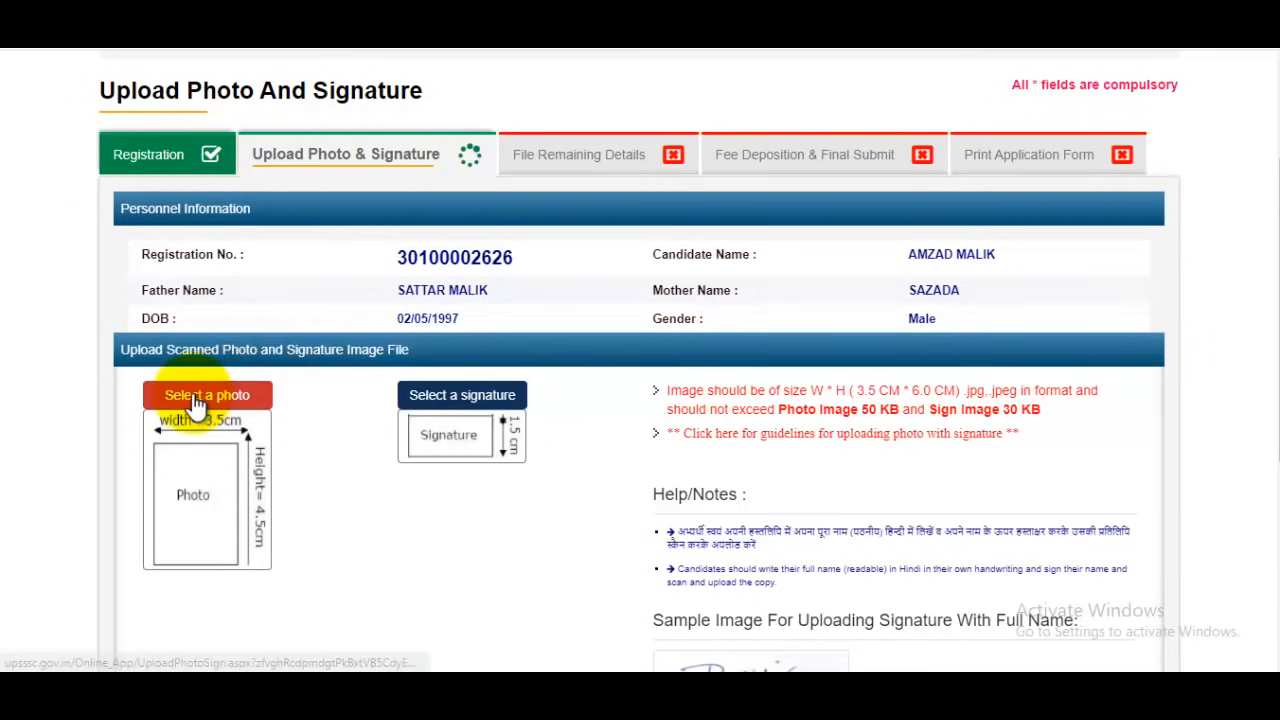
Choose the candidate's 138 x 174 portrait JPG from the Pictures folder as the photo, then crop and upload it
{"action": "left_click", "coordinate": [195, 400]}
{"action": "left_click", "coordinate": [563, 332]}
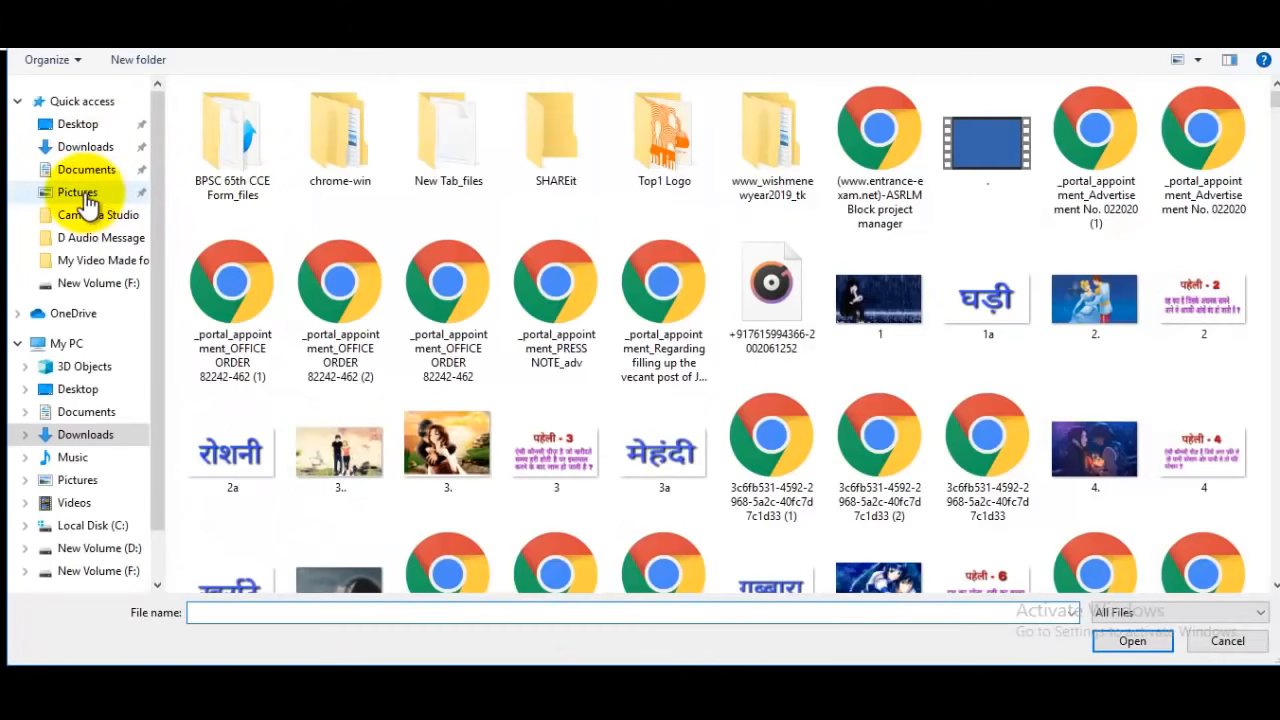
{"action": "left_click", "coordinate": [80, 192]}
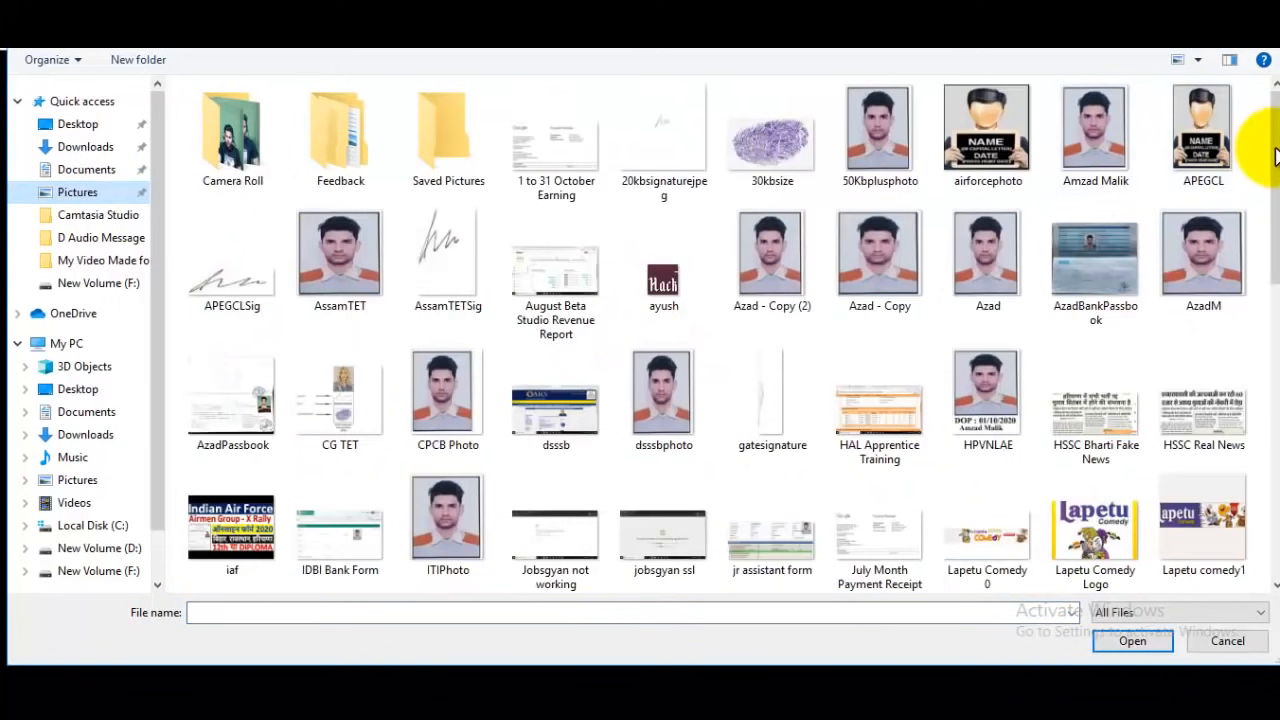
{"action": "scroll", "coordinate": [1190, 130], "scroll_direction": "down", "scroll_amount": 1}
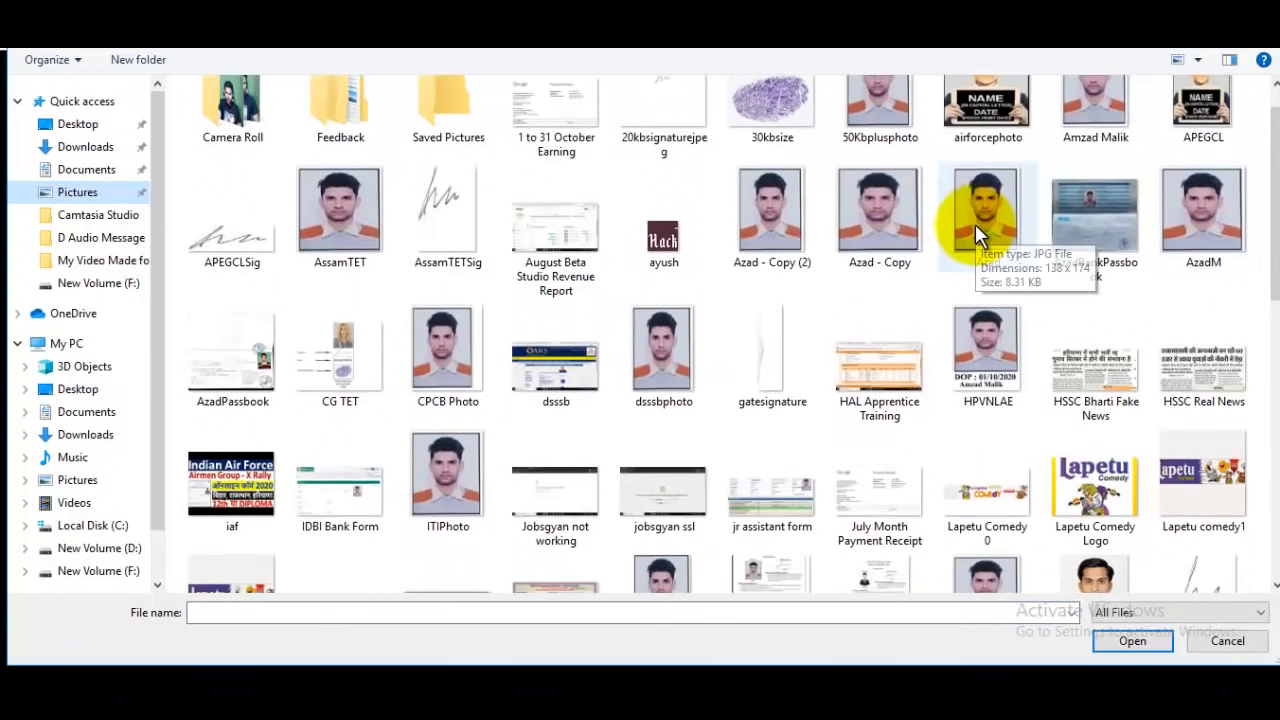
{"action": "left_click", "coordinate": [975, 224]}
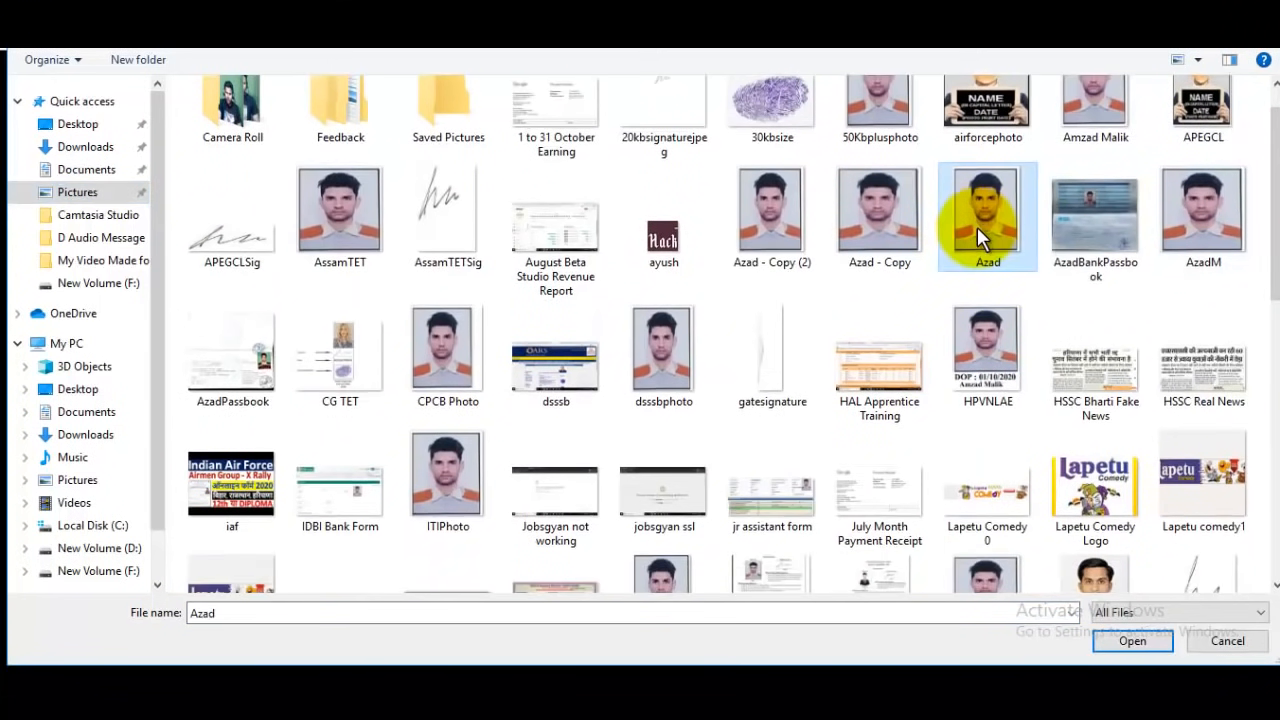
{"action": "left_click", "coordinate": [1133, 641]}
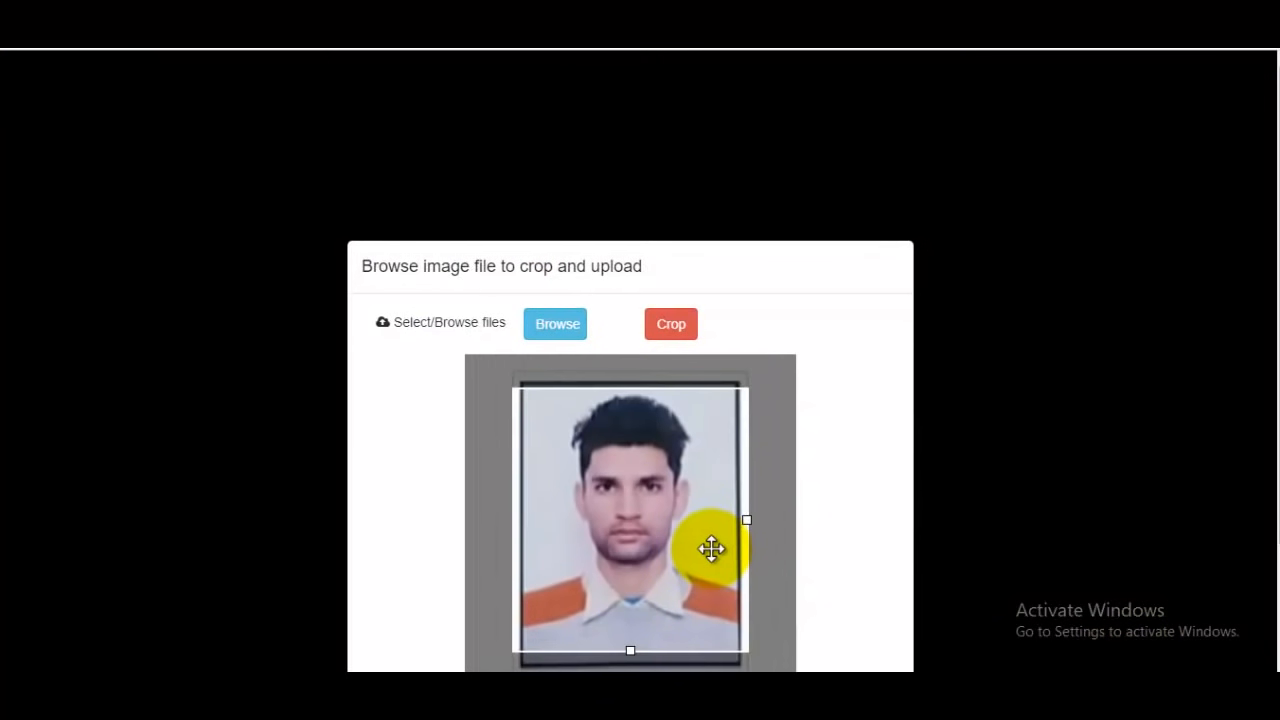
{"action": "left_click", "coordinate": [674, 325]}
{"action": "left_click", "coordinate": [735, 330]}
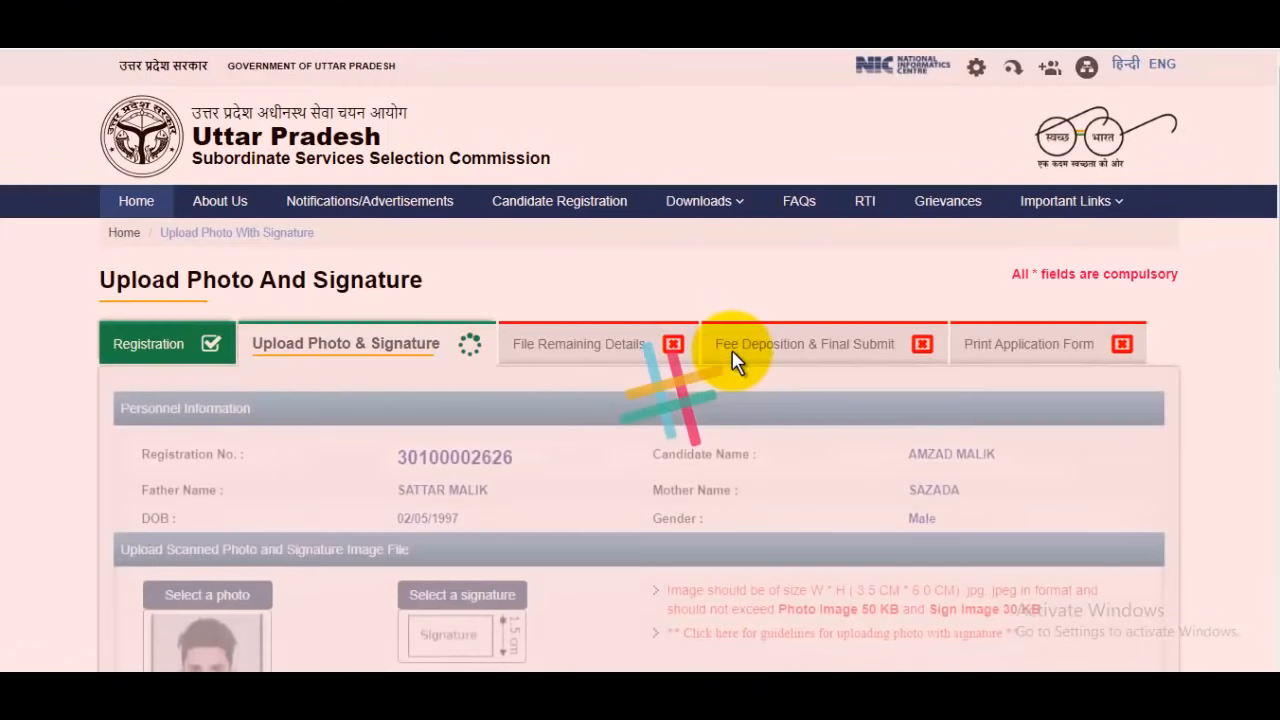
{"action": "scroll", "coordinate": [640, 440], "scroll_direction": "down", "scroll_amount": 3}
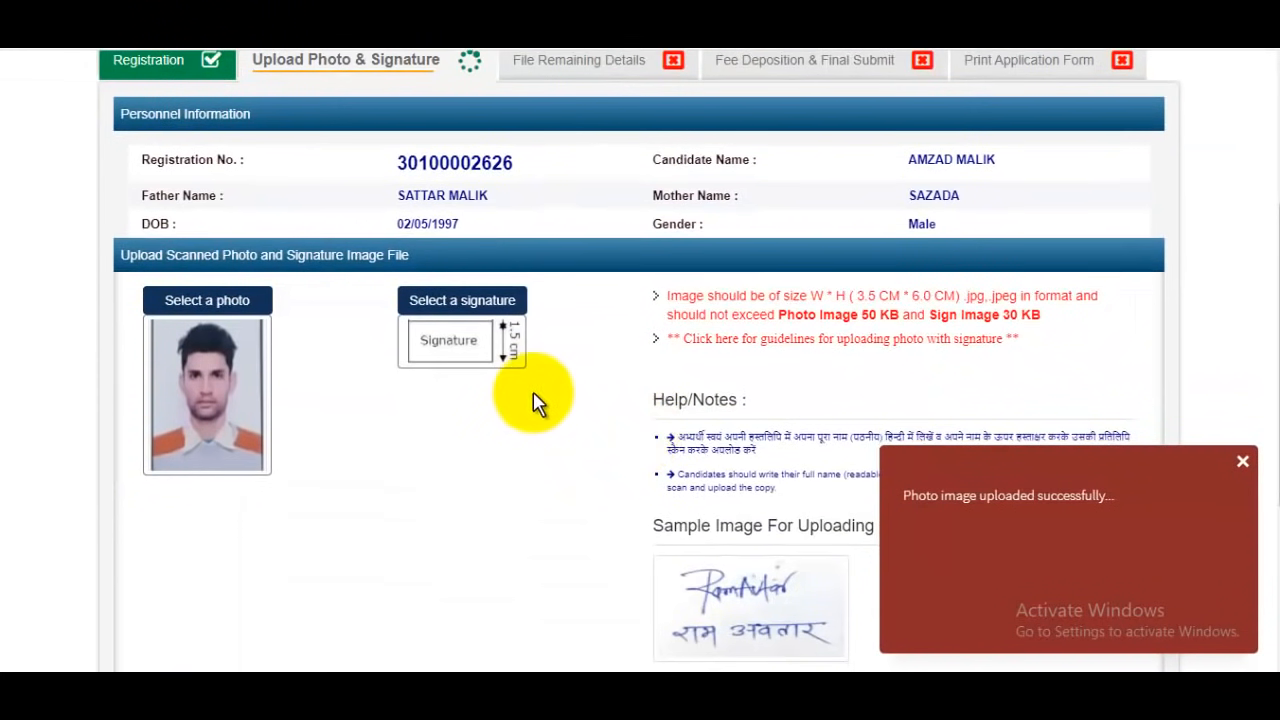
{"action": "left_click", "coordinate": [474, 313]}
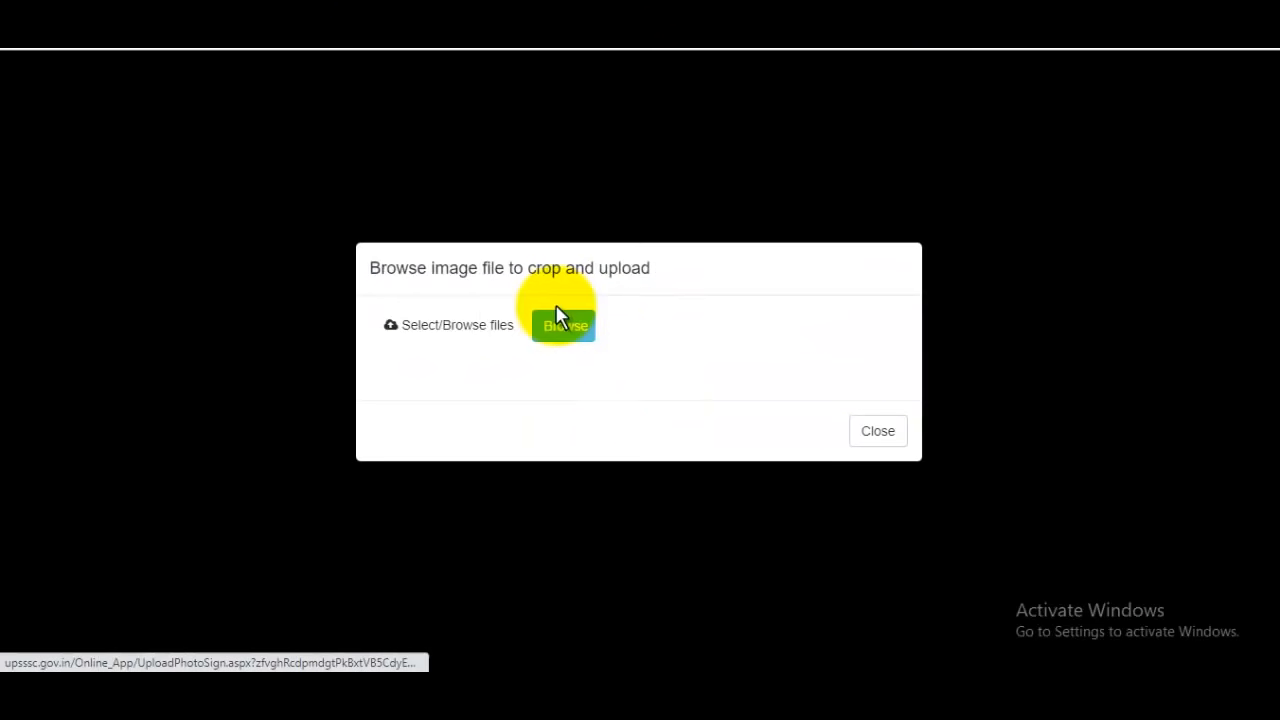
{"action": "left_click", "coordinate": [563, 335]}
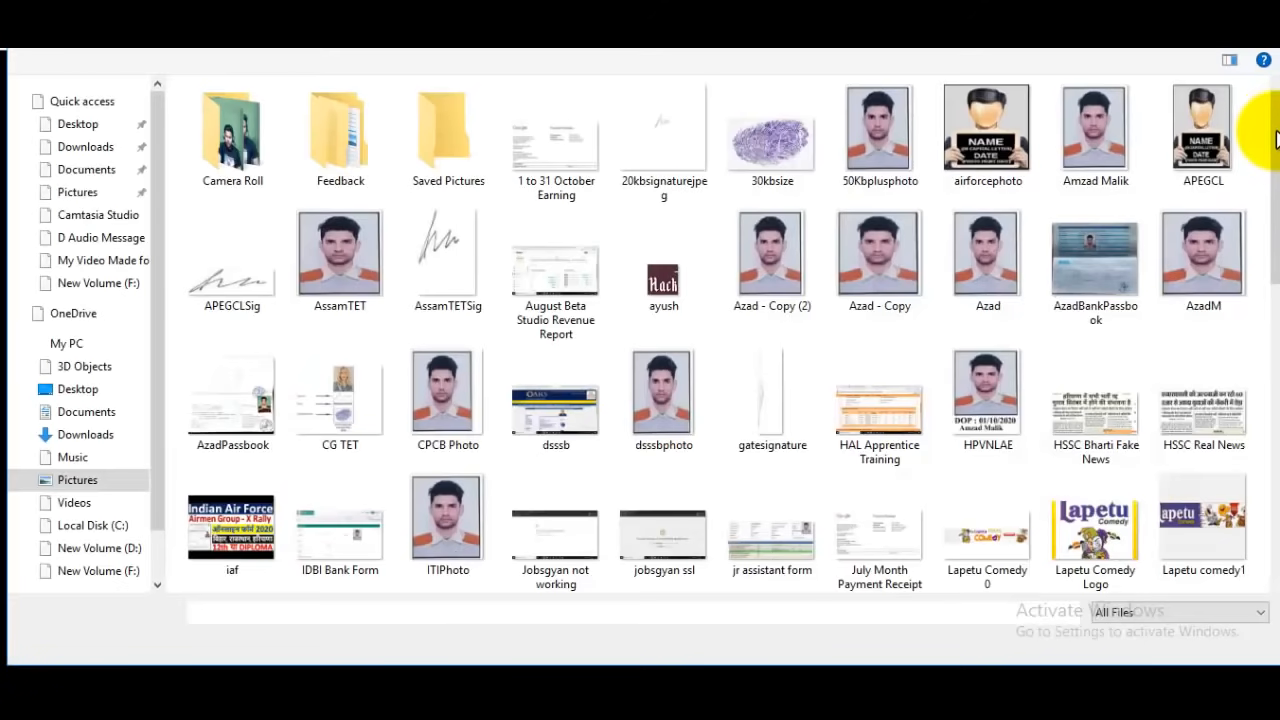
{"action": "left_click_drag", "start_coordinate": [1276, 140], "coordinate": [1276, 283]}
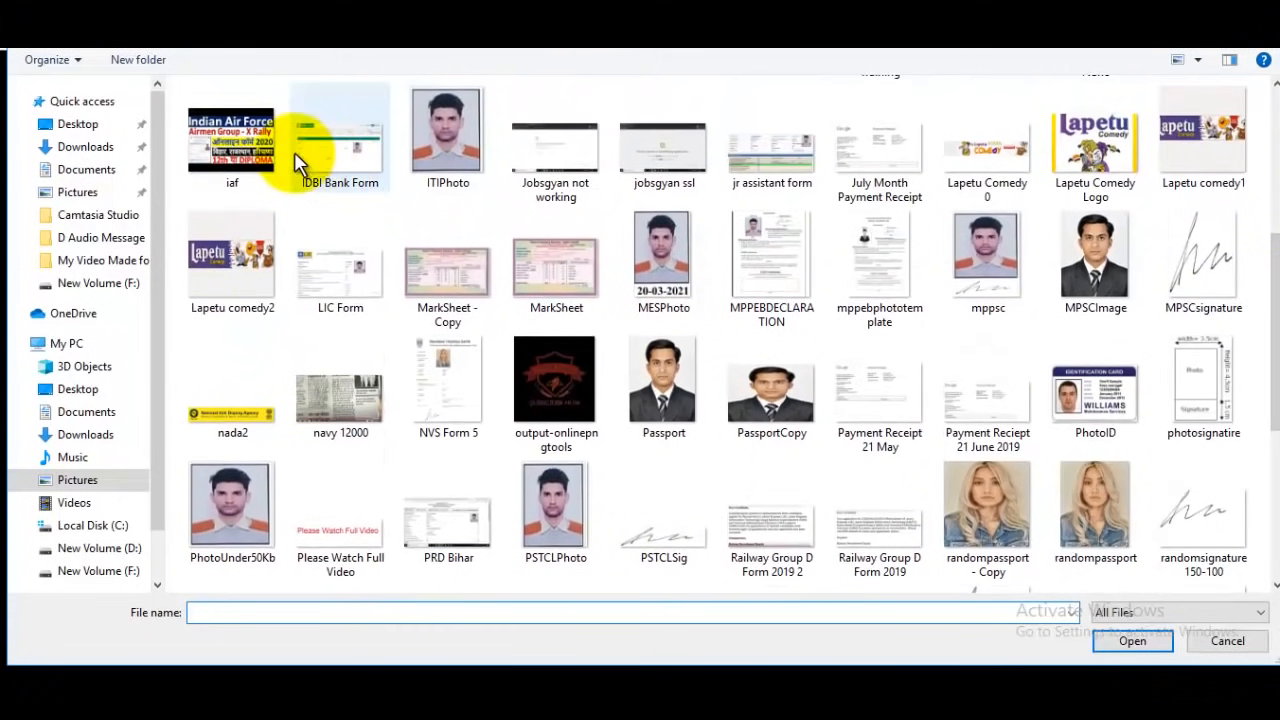
{"action": "left_click", "coordinate": [55, 144]}
{"action": "left_click", "coordinate": [686, 341]}
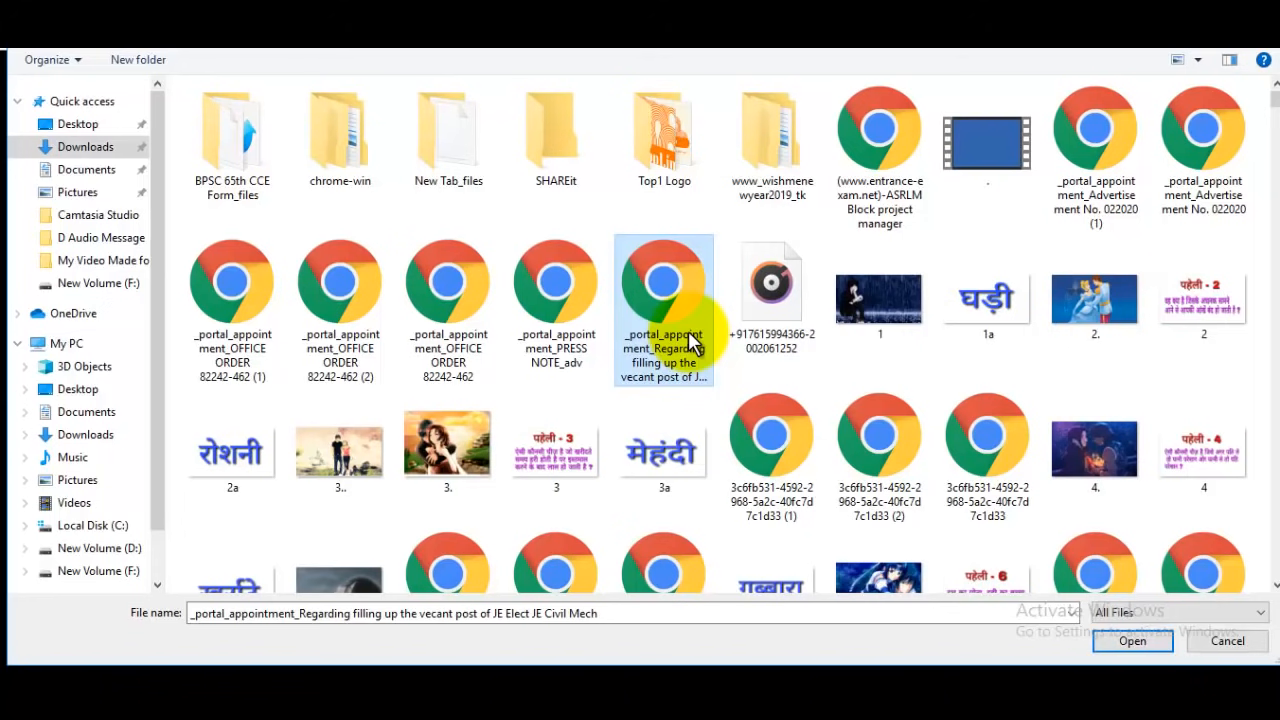
{"action": "type", "text": "ra"}
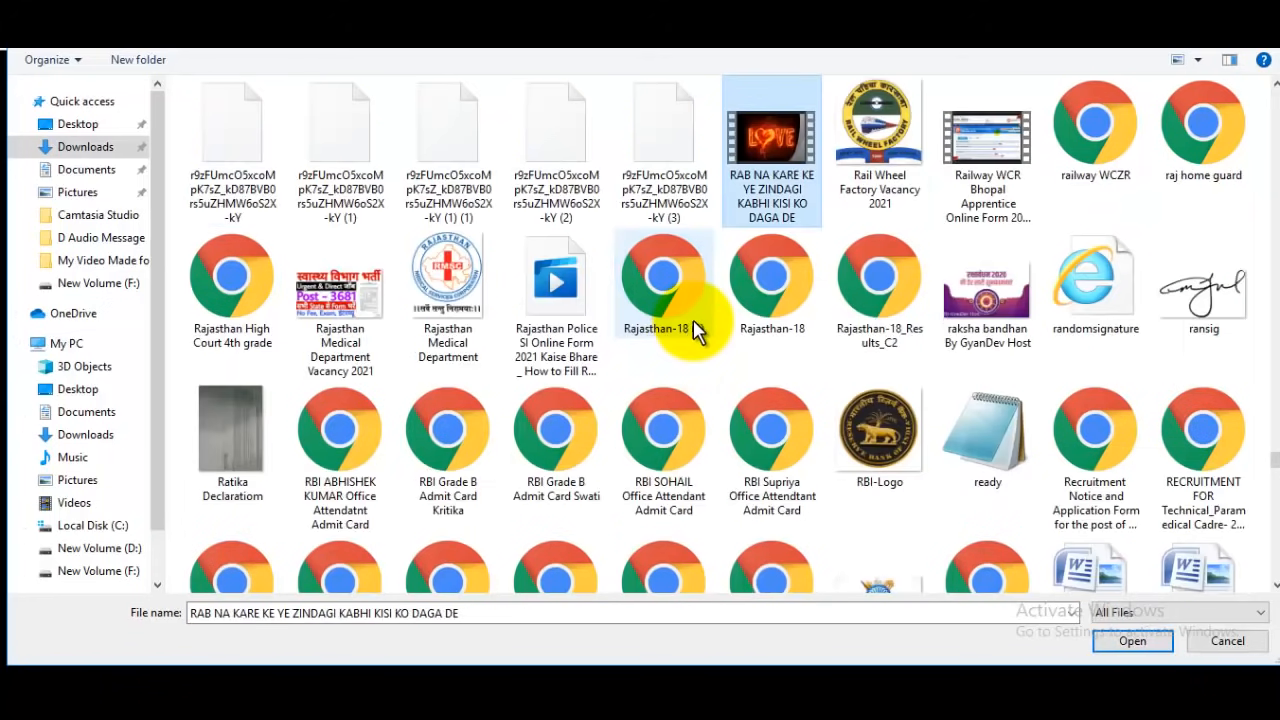
{"action": "left_click", "coordinate": [1226, 643]}
{"action": "left_click", "coordinate": [880, 431]}
Choose the signaturerandom image from the Pictures folder as the signature, then crop it and save the sign data
{"action": "scroll", "coordinate": [957, 434], "scroll_direction": "down", "scroll_amount": 3}
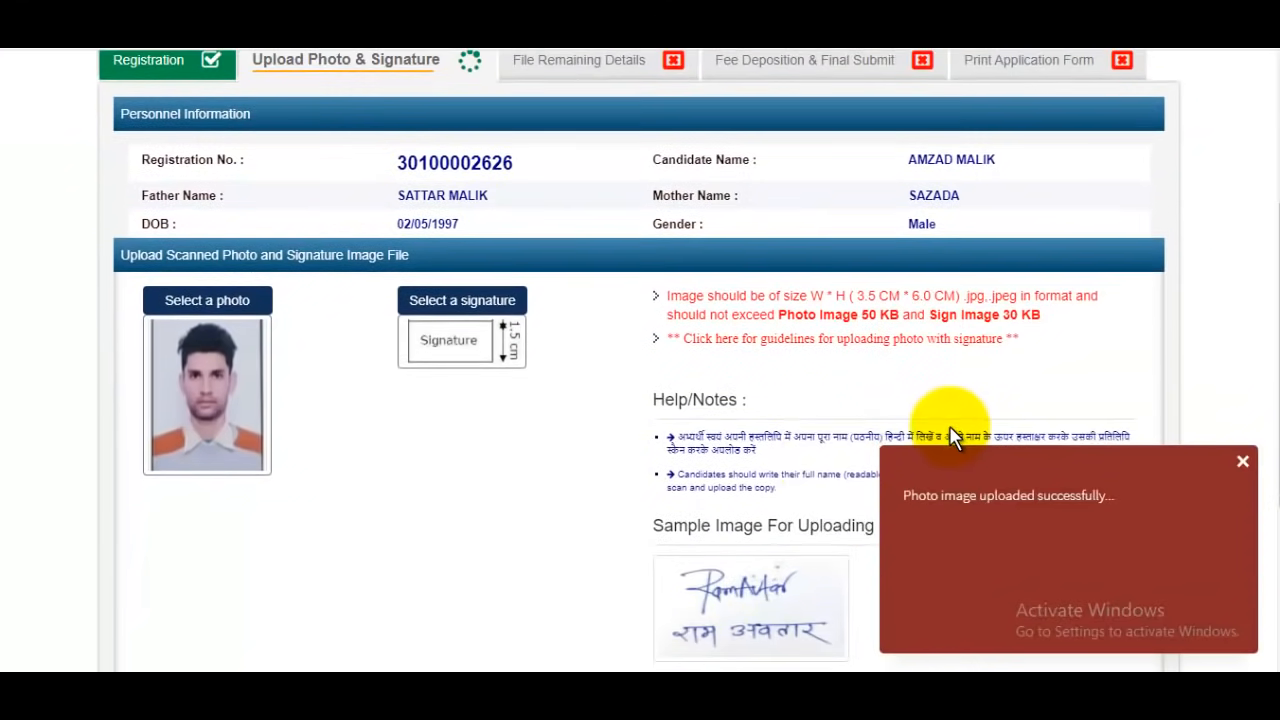
{"action": "scroll", "coordinate": [880, 450], "scroll_direction": "down", "scroll_amount": 2}
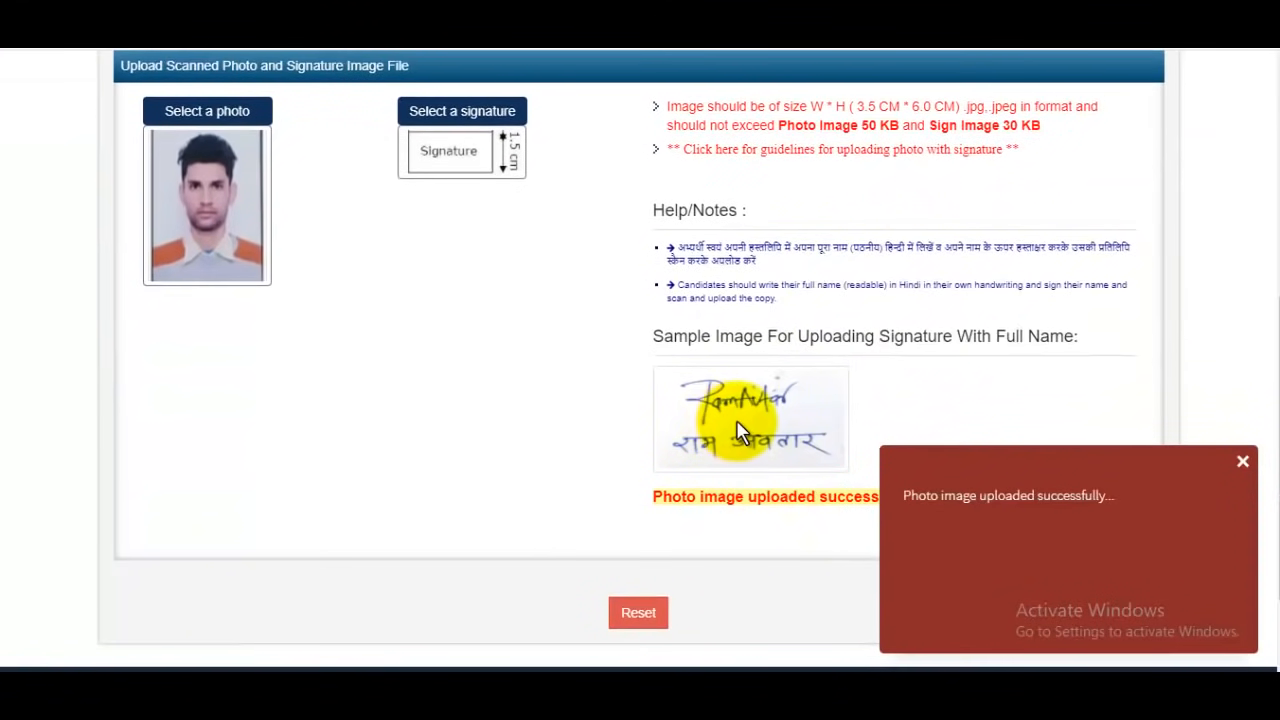
{"action": "left_click", "coordinate": [518, 150]}
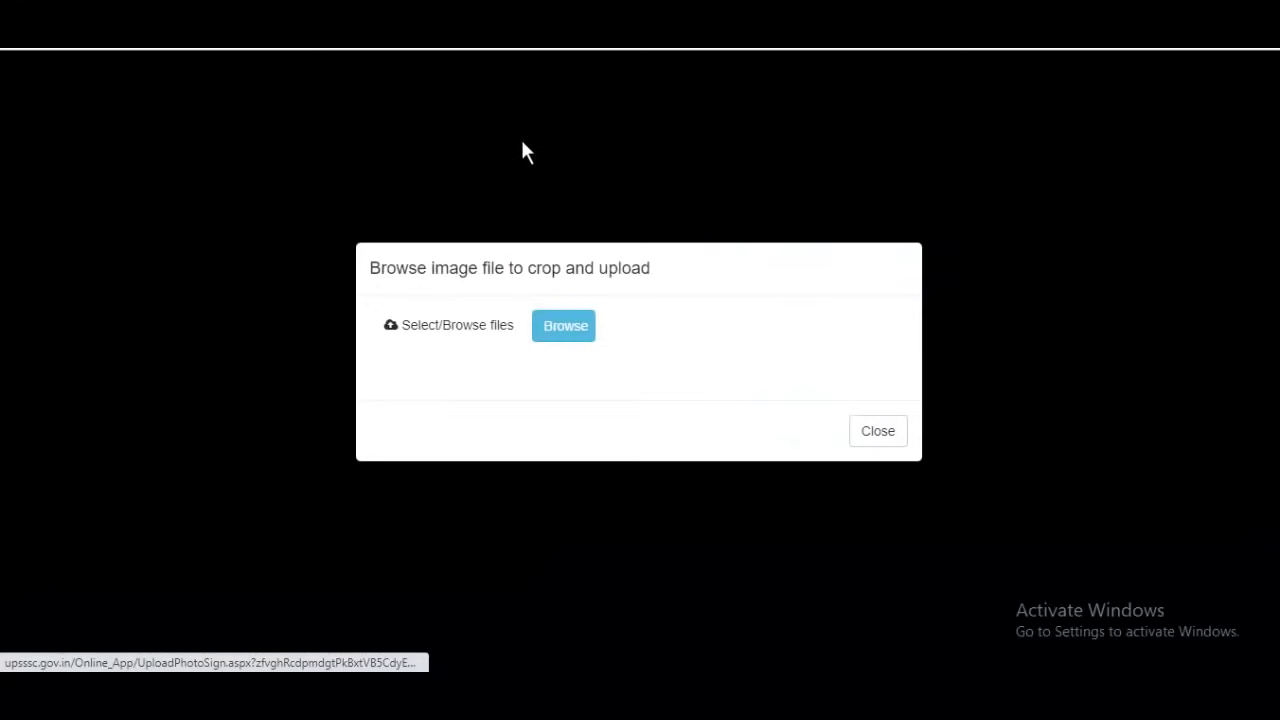
{"action": "left_click", "coordinate": [565, 326]}
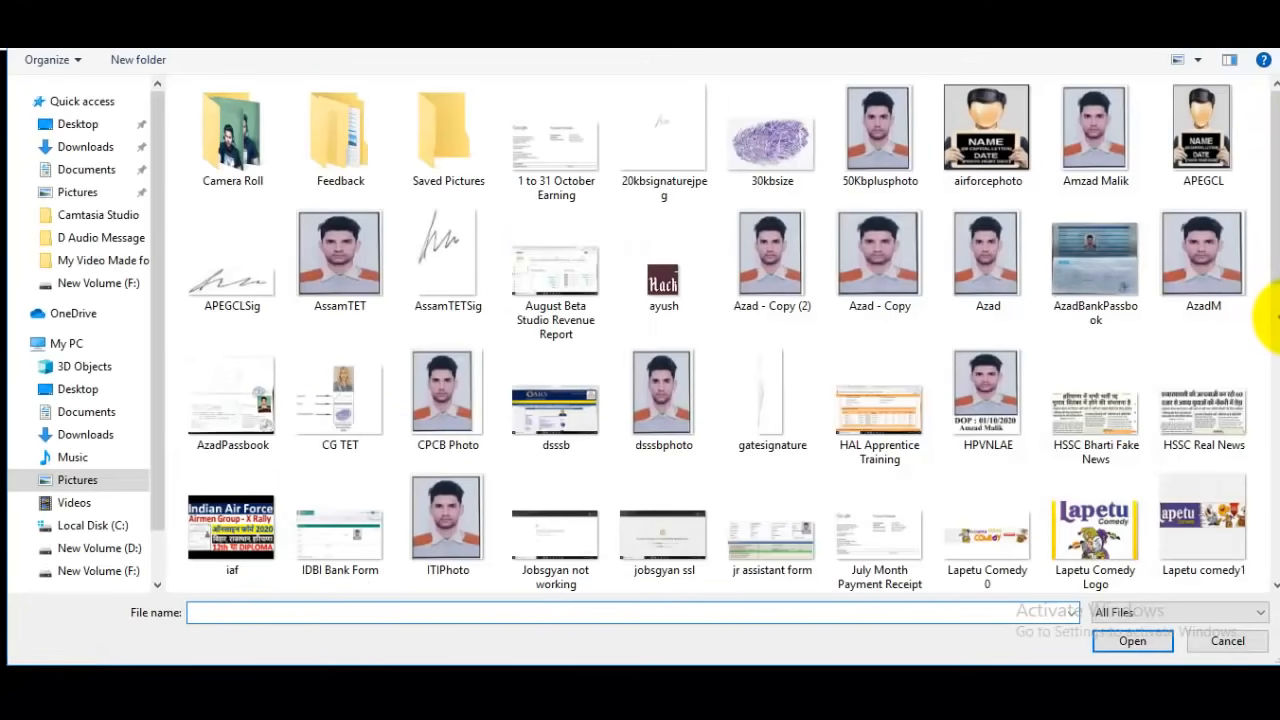
{"action": "left_click_drag", "start_coordinate": [1275, 250], "coordinate": [1268, 508]}
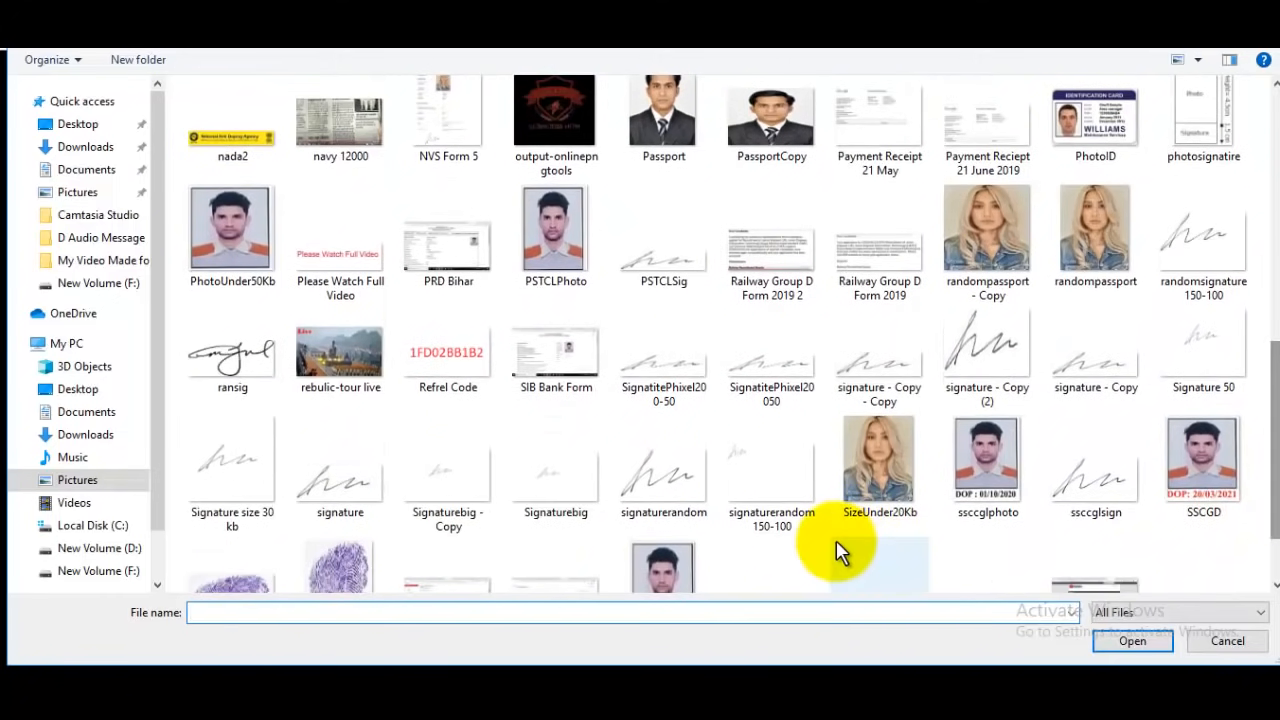
{"action": "left_click", "coordinate": [695, 505]}
{"action": "left_click", "coordinate": [1133, 641]}
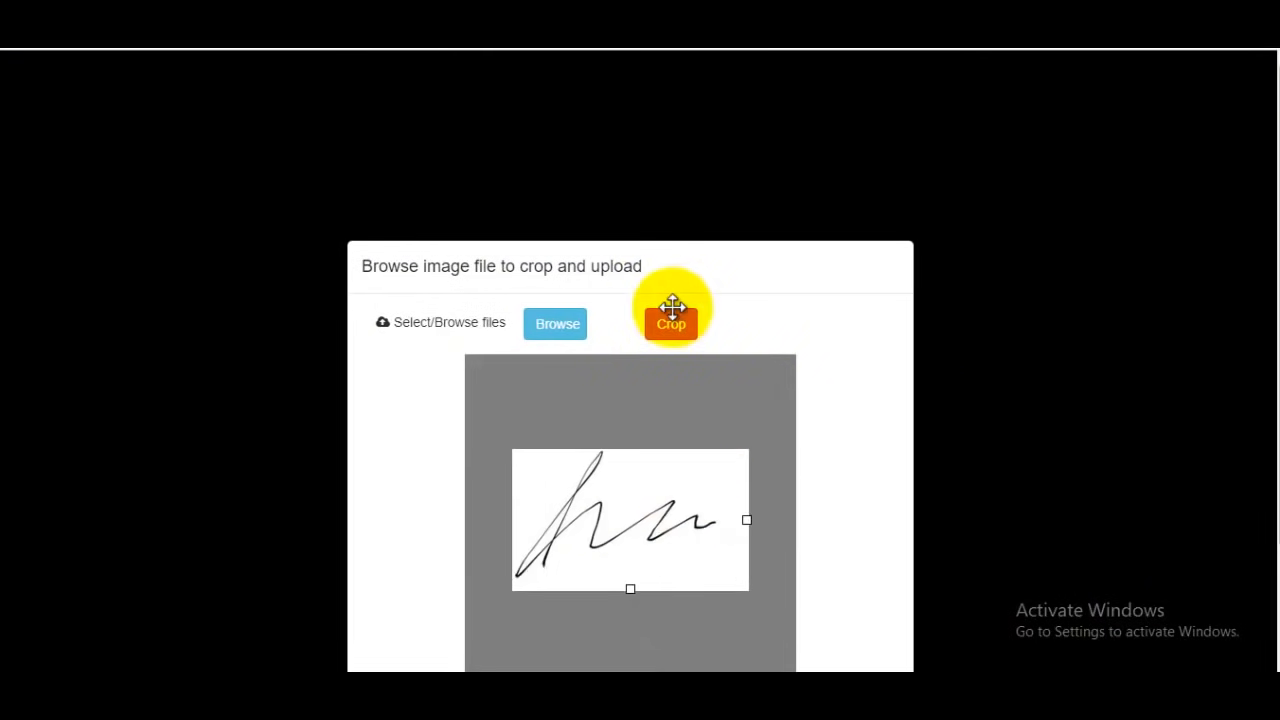
{"action": "left_click", "coordinate": [682, 326]}
{"action": "left_click", "coordinate": [730, 328]}
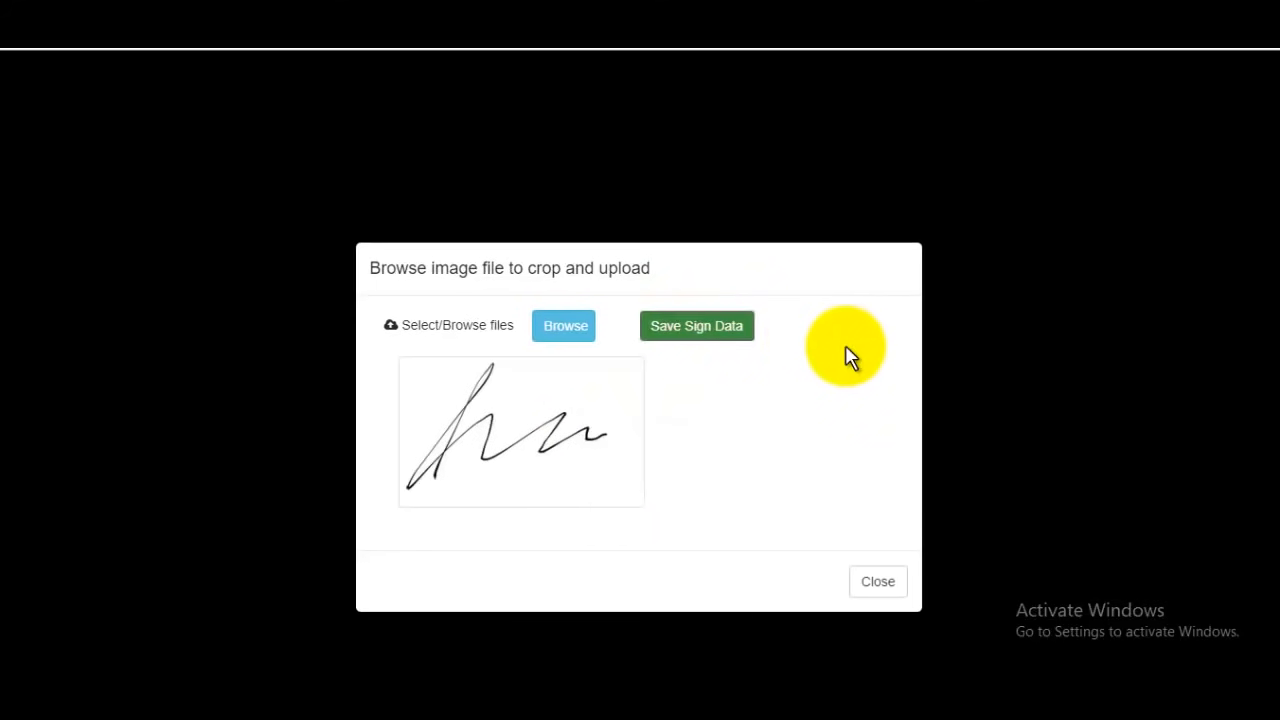
Continue to the remaining details page and declare that the user instructions and detailed advertisement have been read
{"action": "scroll", "coordinate": [860, 358], "scroll_direction": "down", "scroll_amount": 5}
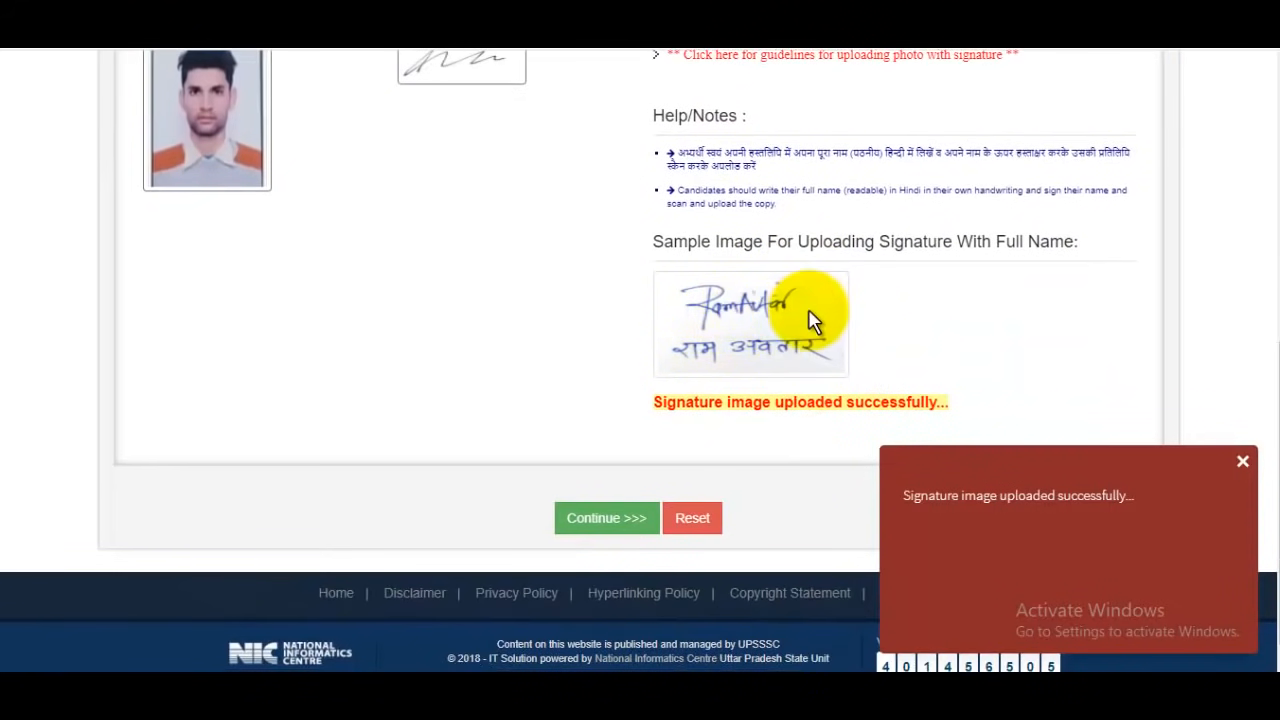
{"action": "left_click", "coordinate": [628, 524]}
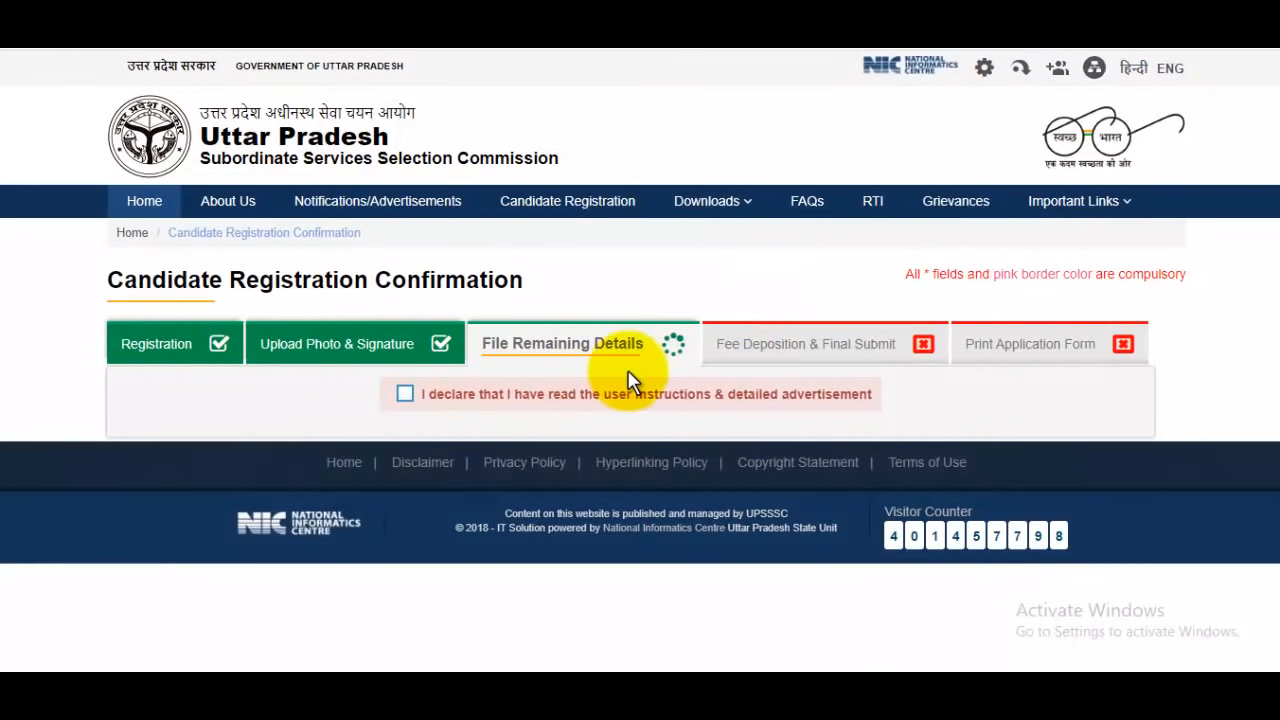
{"action": "left_click", "coordinate": [405, 394]}
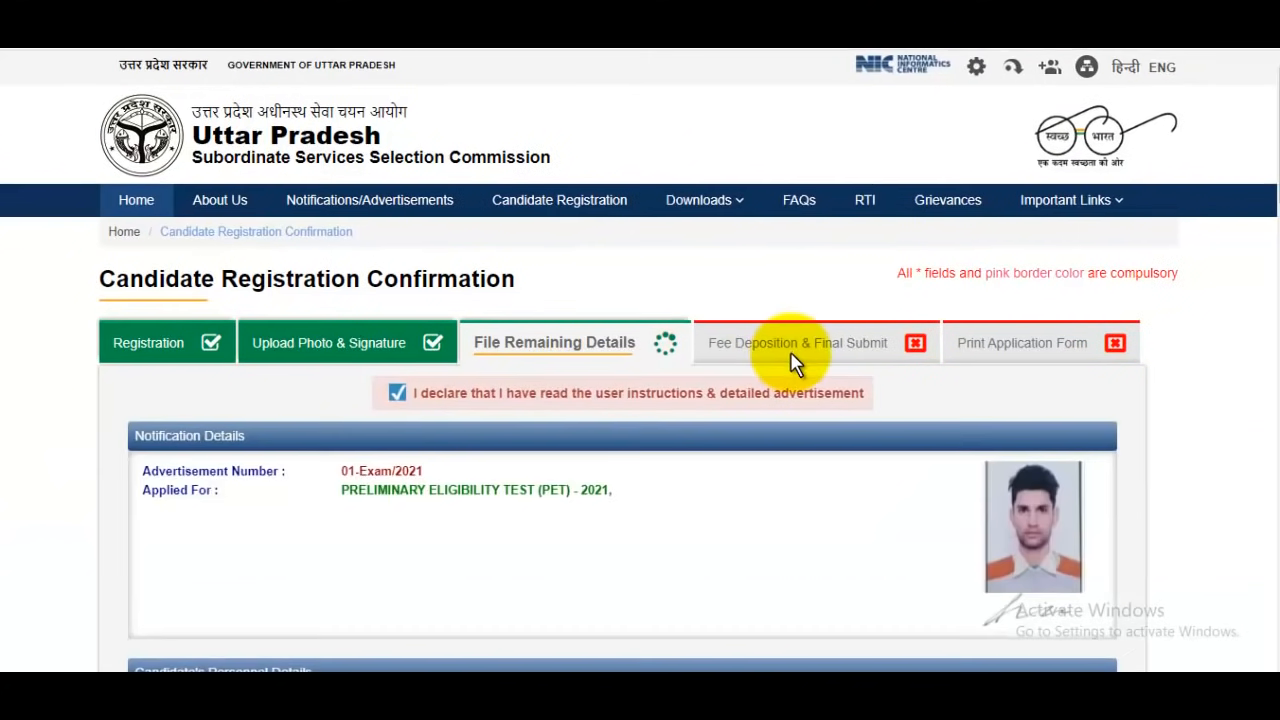
Enter UP Board as the issuing authority for the Age Proof (Certificate of Matriculation) under Certificate Details
{"action": "scroll", "coordinate": [792, 362], "scroll_direction": "down", "scroll_amount": 4}
{"action": "scroll", "coordinate": [905, 337], "scroll_direction": "down", "scroll_amount": 6}
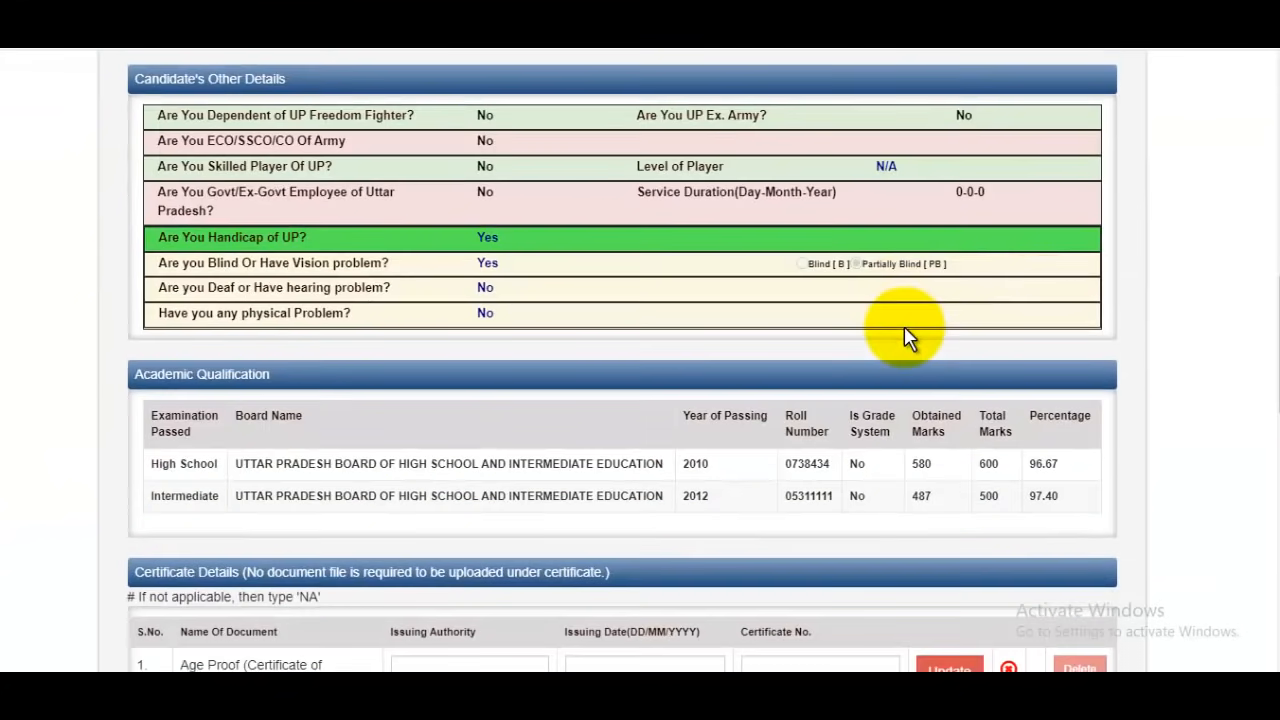
{"action": "scroll", "coordinate": [904, 326], "scroll_direction": "down", "scroll_amount": 5}
{"action": "scroll", "coordinate": [688, 338], "scroll_direction": "up", "scroll_amount": 3}
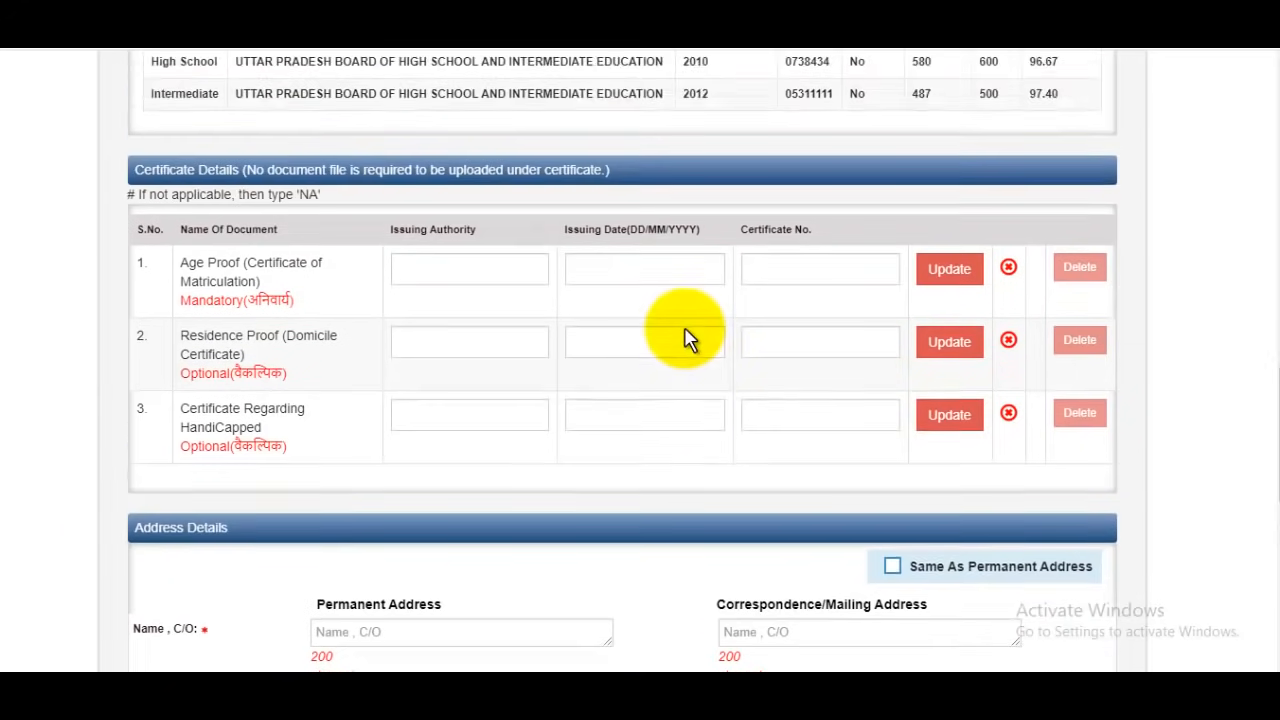
{"action": "scroll", "coordinate": [688, 338], "scroll_direction": "down", "scroll_amount": 2}
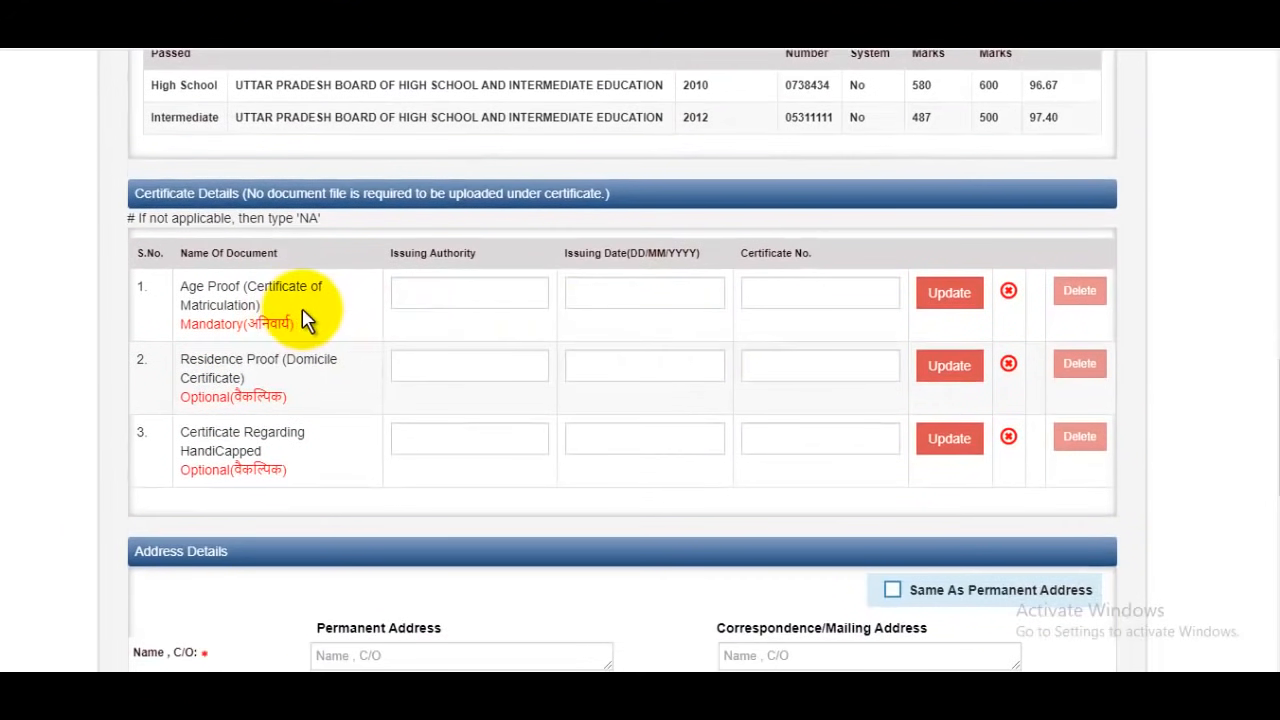
{"action": "left_click", "coordinate": [453, 294]}
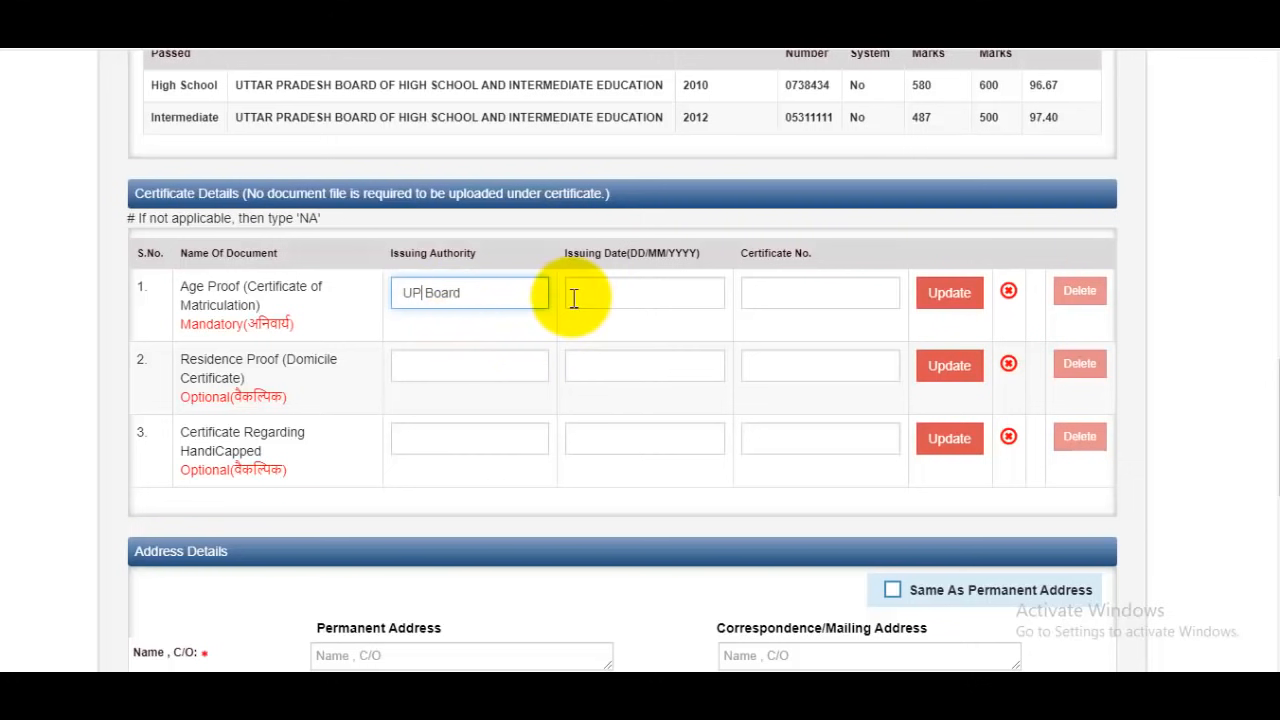
Set the issuing date of the age proof certificate to 24/06/2010
{"action": "left_click", "coordinate": [663, 293]}
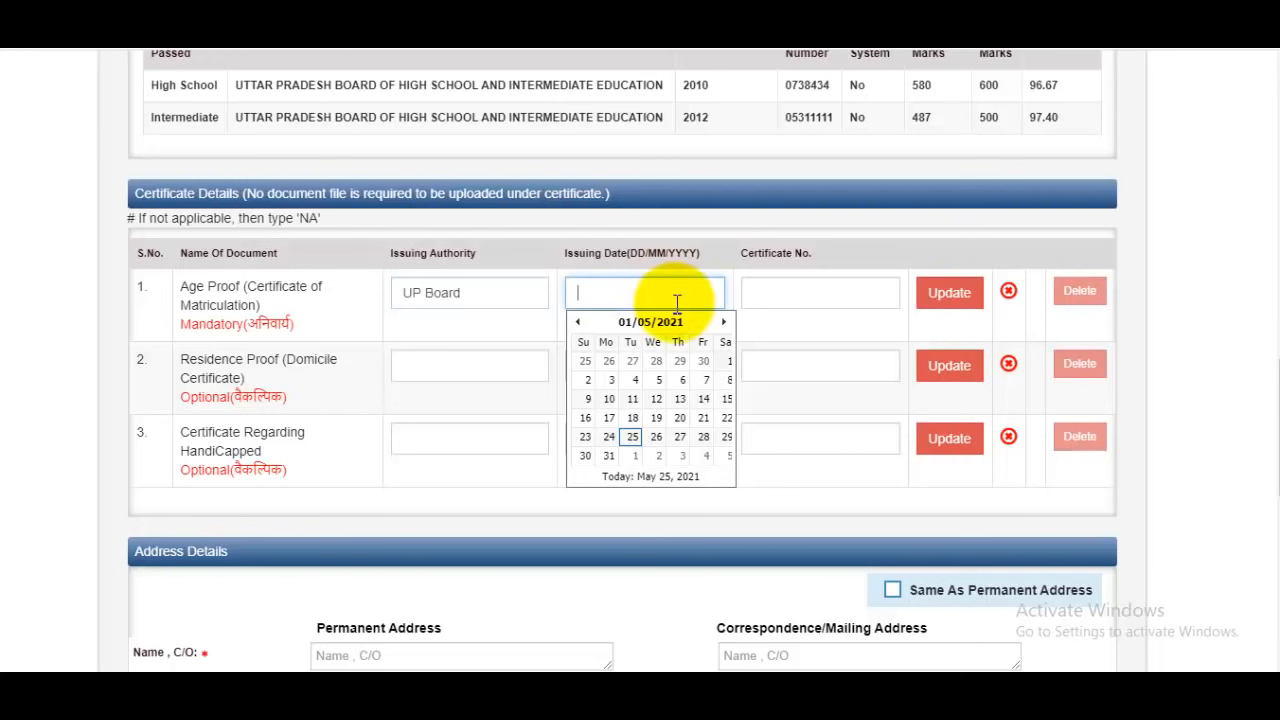
{"action": "left_click", "coordinate": [649, 326]}
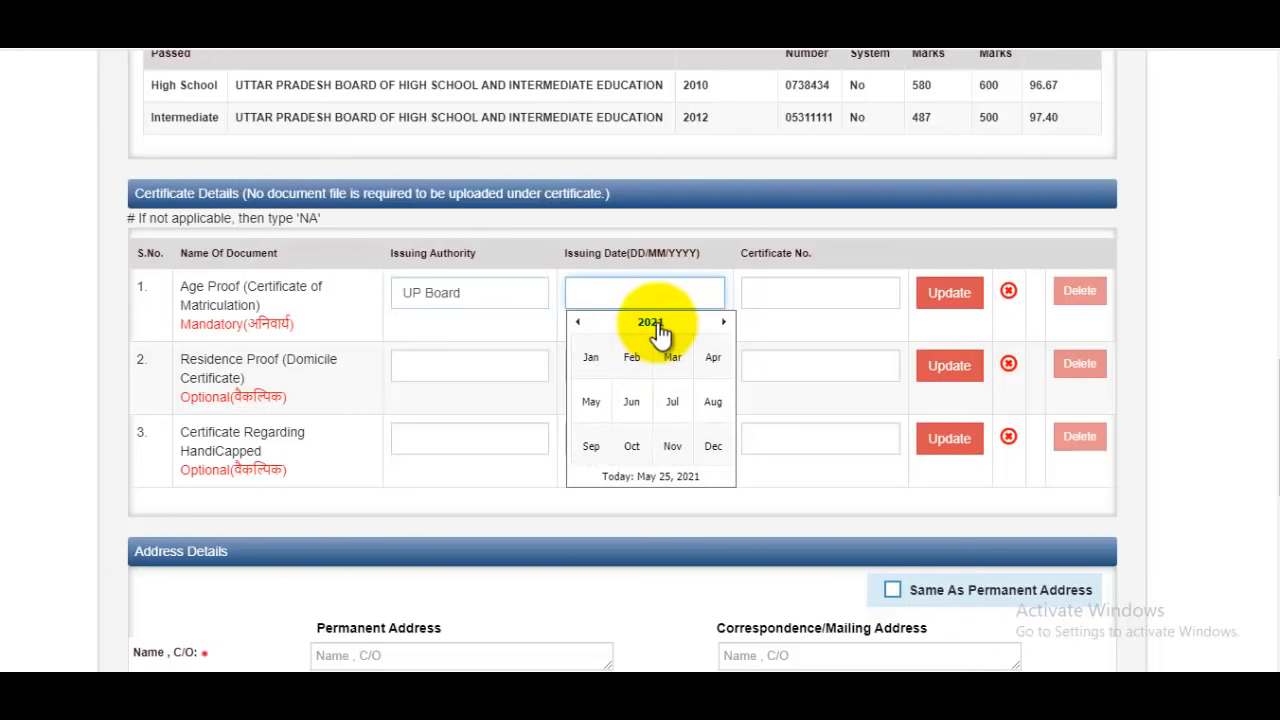
{"action": "left_click", "coordinate": [651, 325]}
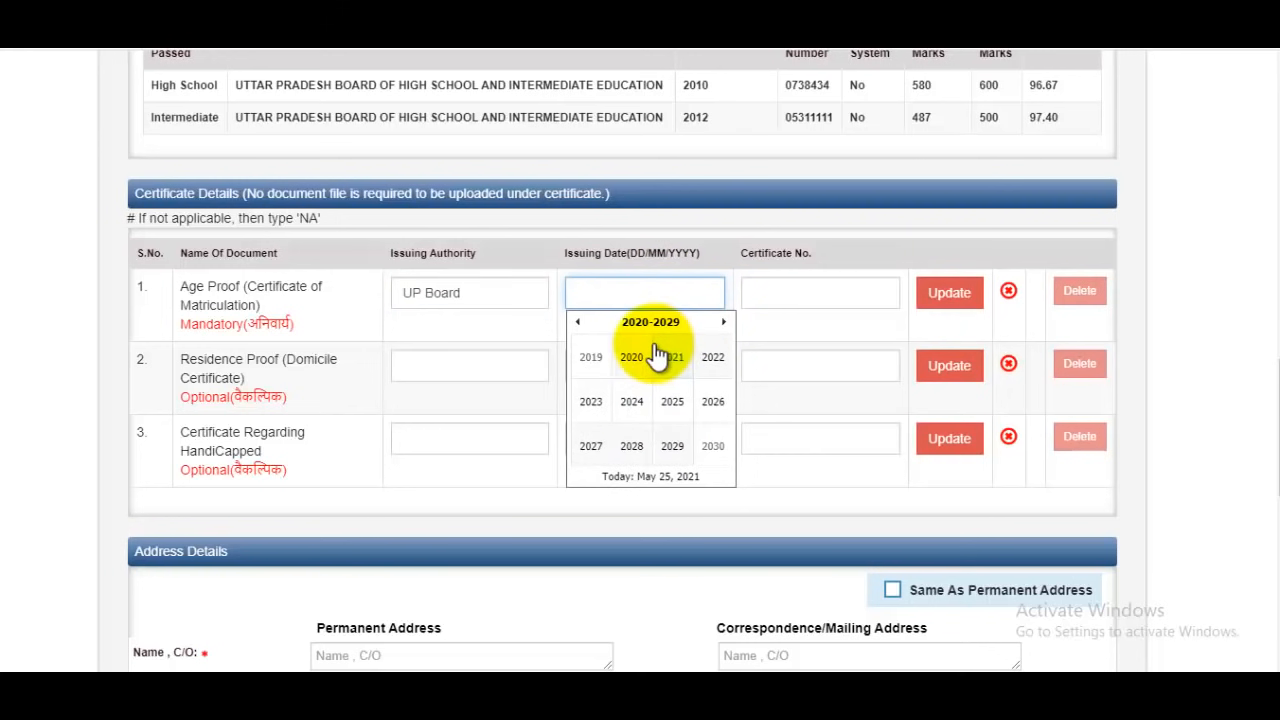
{"action": "left_click", "coordinate": [580, 323]}
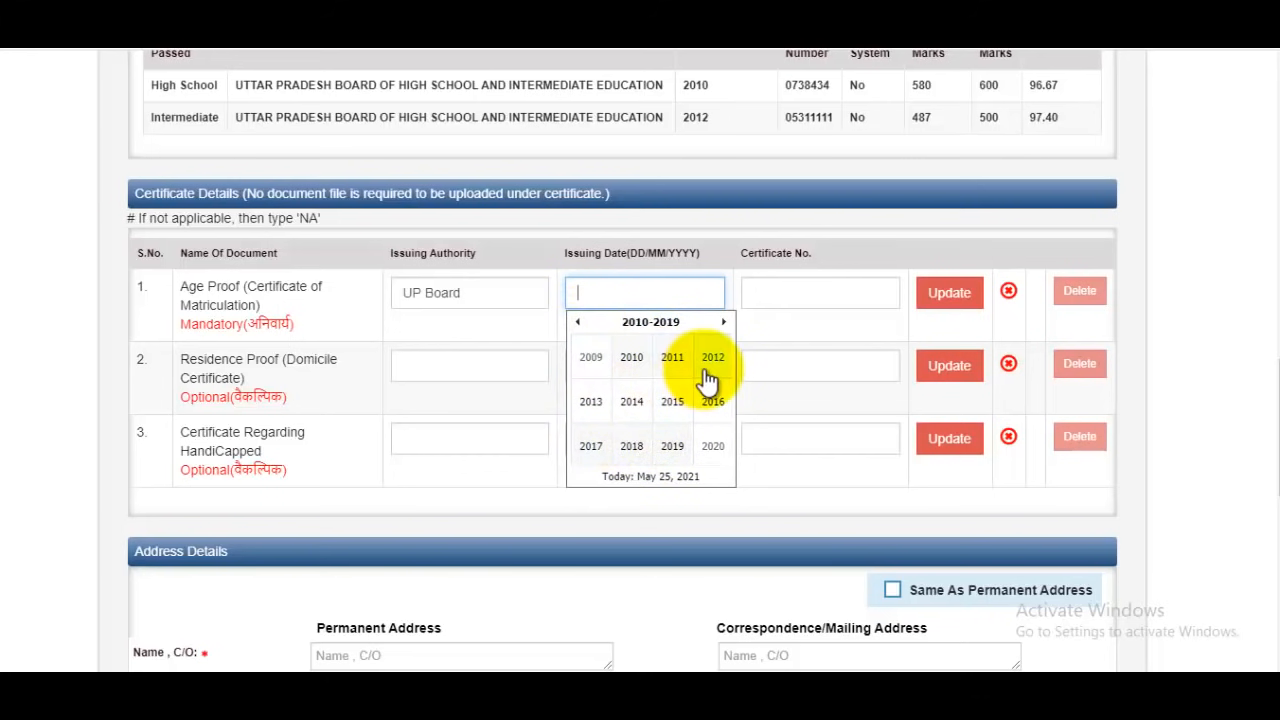
{"action": "left_click", "coordinate": [631, 357]}
{"action": "left_click", "coordinate": [633, 401]}
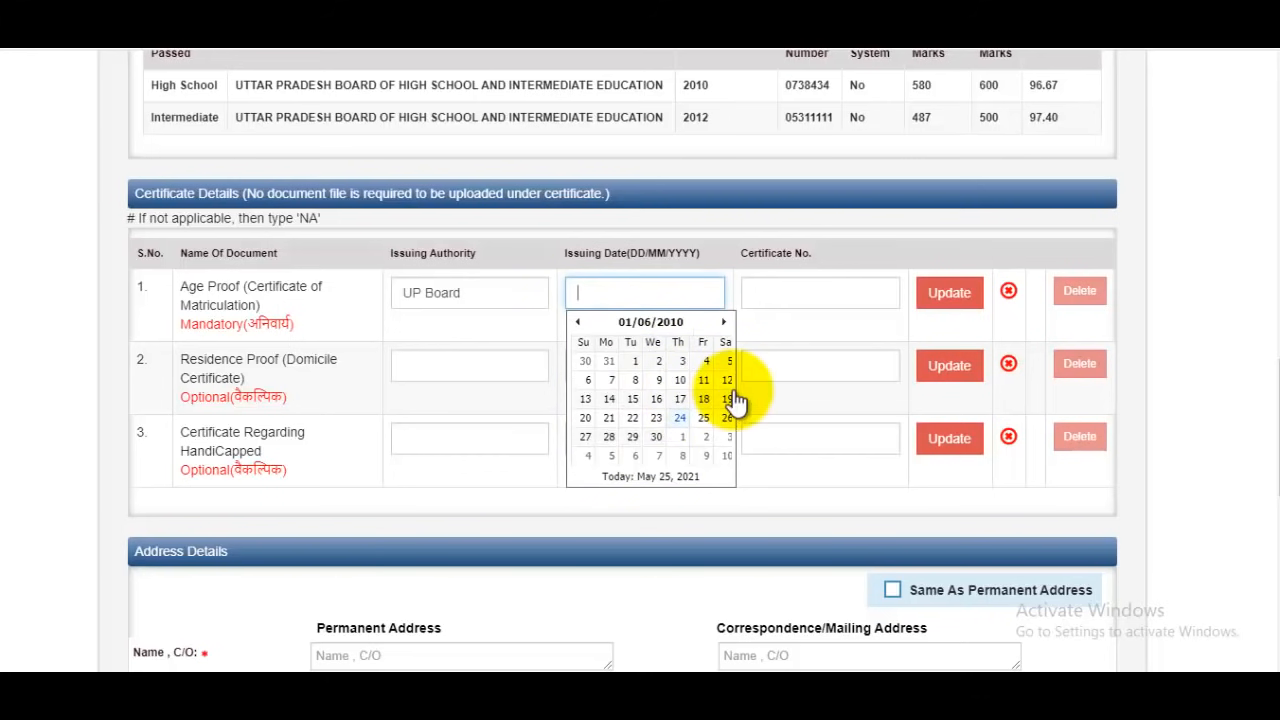
{"action": "left_click", "coordinate": [680, 418]}
Enter the age proof's certificate number, upload the certificate data and dismiss the notice
{"action": "left_click", "coordinate": [810, 292]}
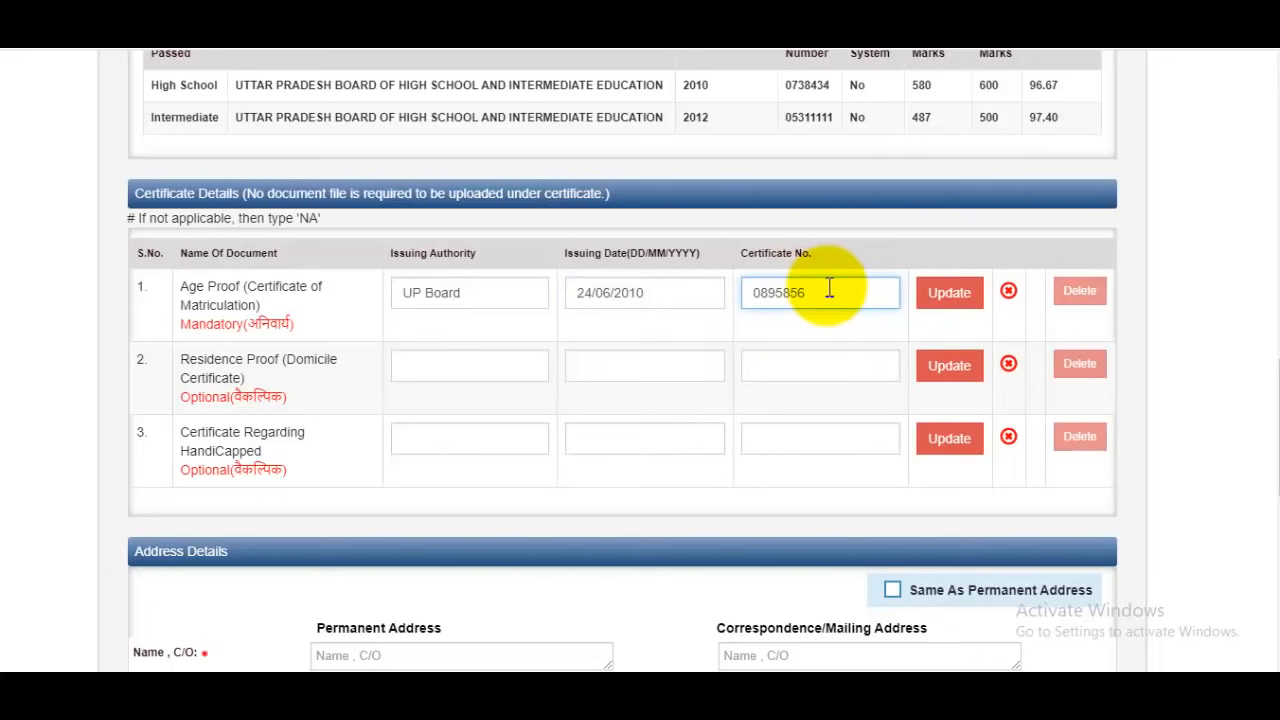
{"action": "left_click", "coordinate": [955, 298]}
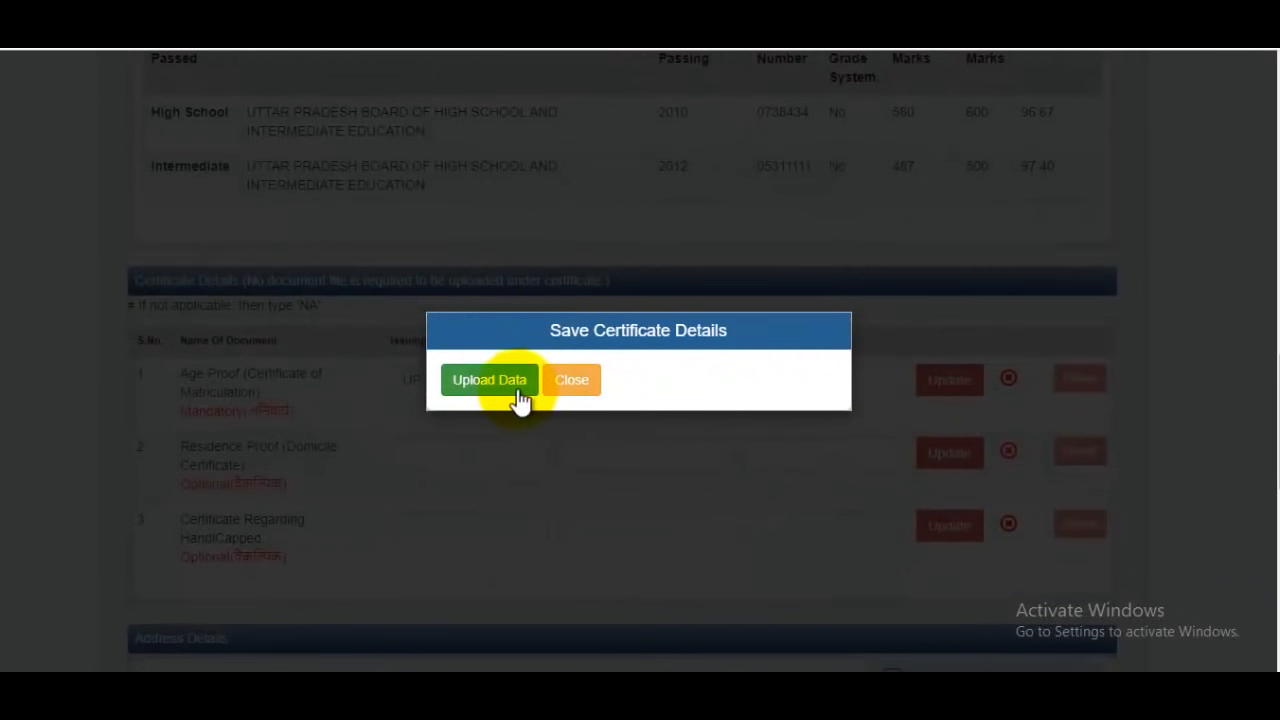
{"action": "left_click", "coordinate": [508, 379]}
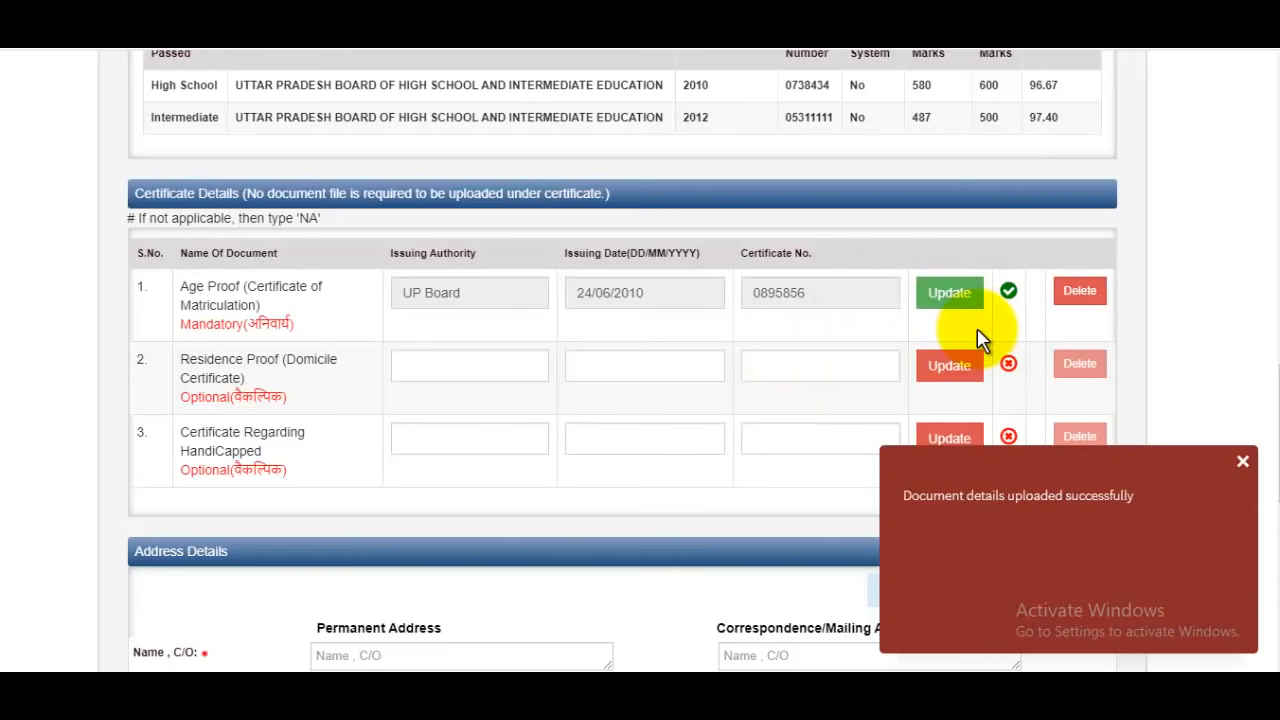
{"action": "left_click", "coordinate": [1243, 462]}
Examine the issuing authority, issuing date and certificate number fields of the optional Residence Proof (Domicile Certificate)
{"action": "scroll", "coordinate": [550, 260], "scroll_direction": "down", "scroll_amount": 2}
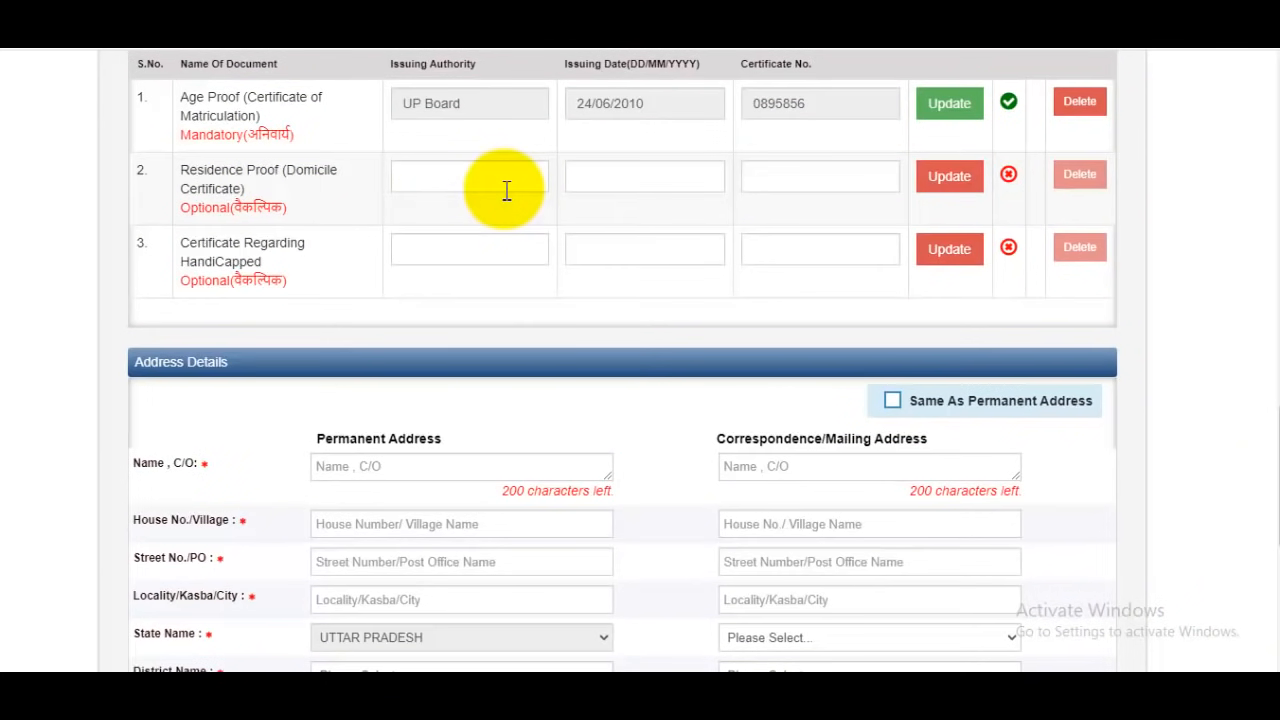
{"action": "scroll", "coordinate": [490, 214], "scroll_direction": "up", "scroll_amount": 1}
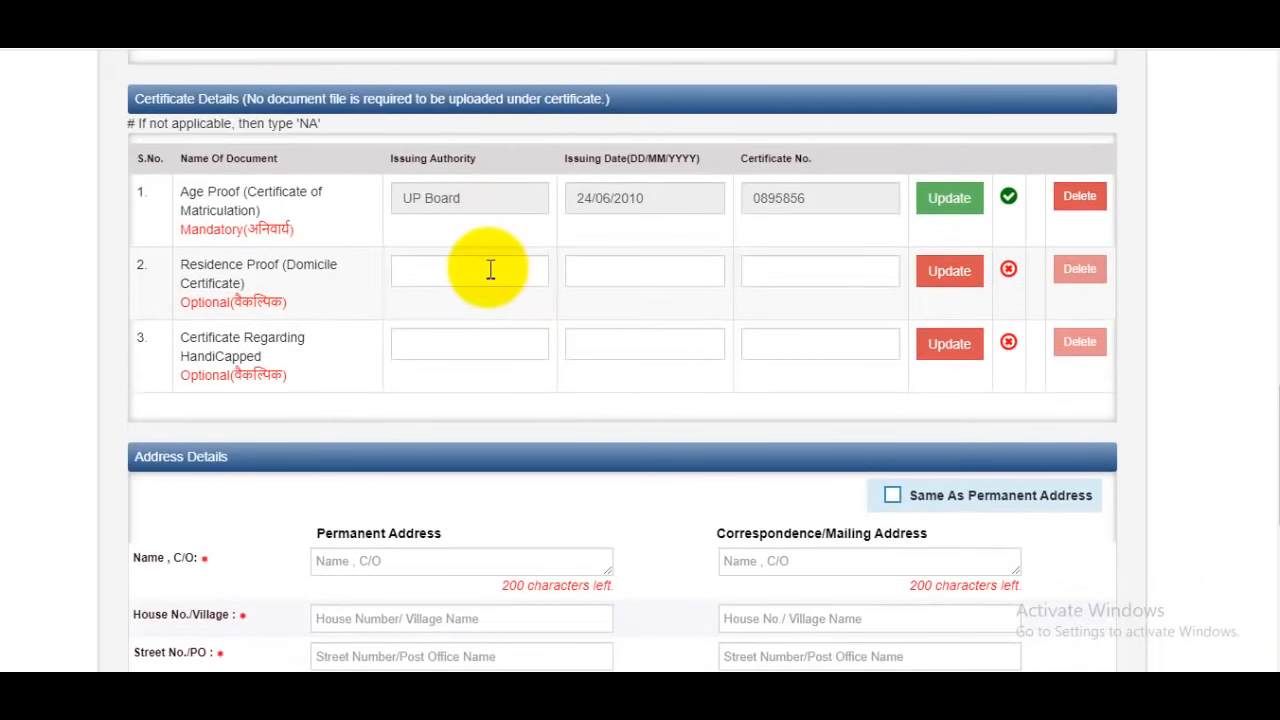
{"action": "left_click", "coordinate": [477, 277]}
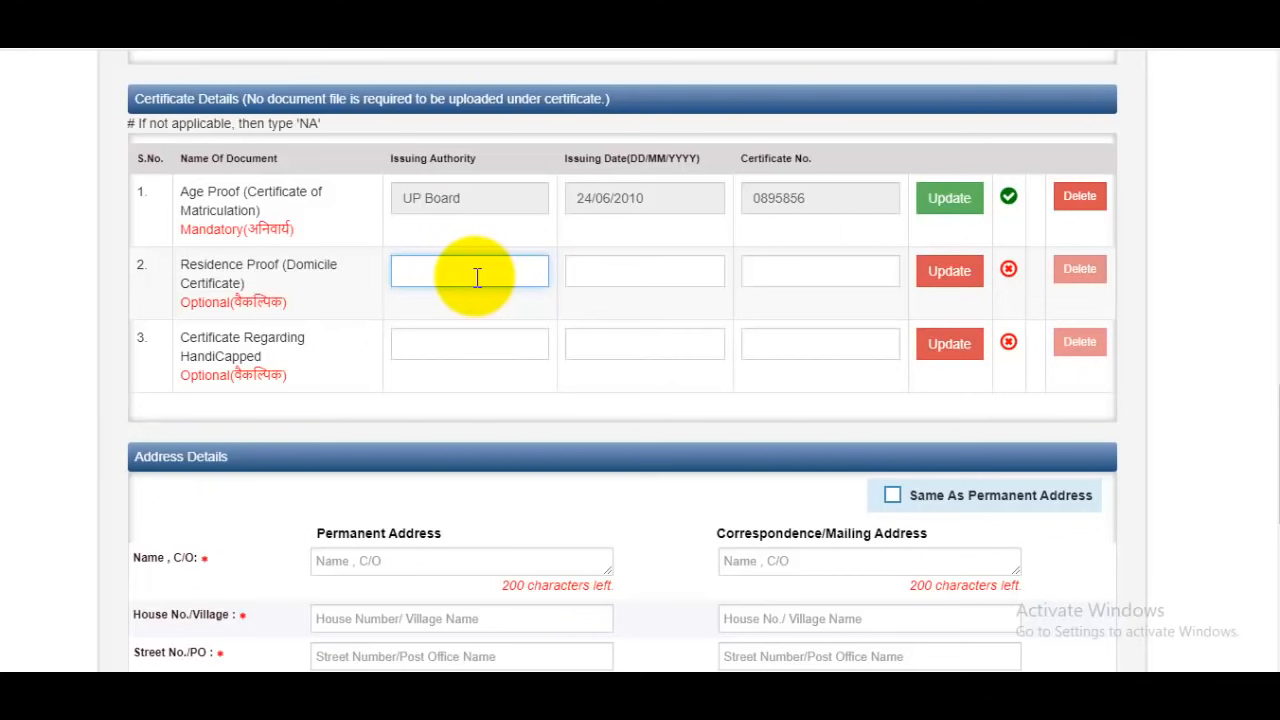
{"action": "left_click", "coordinate": [645, 272]}
{"action": "left_click", "coordinate": [806, 270]}
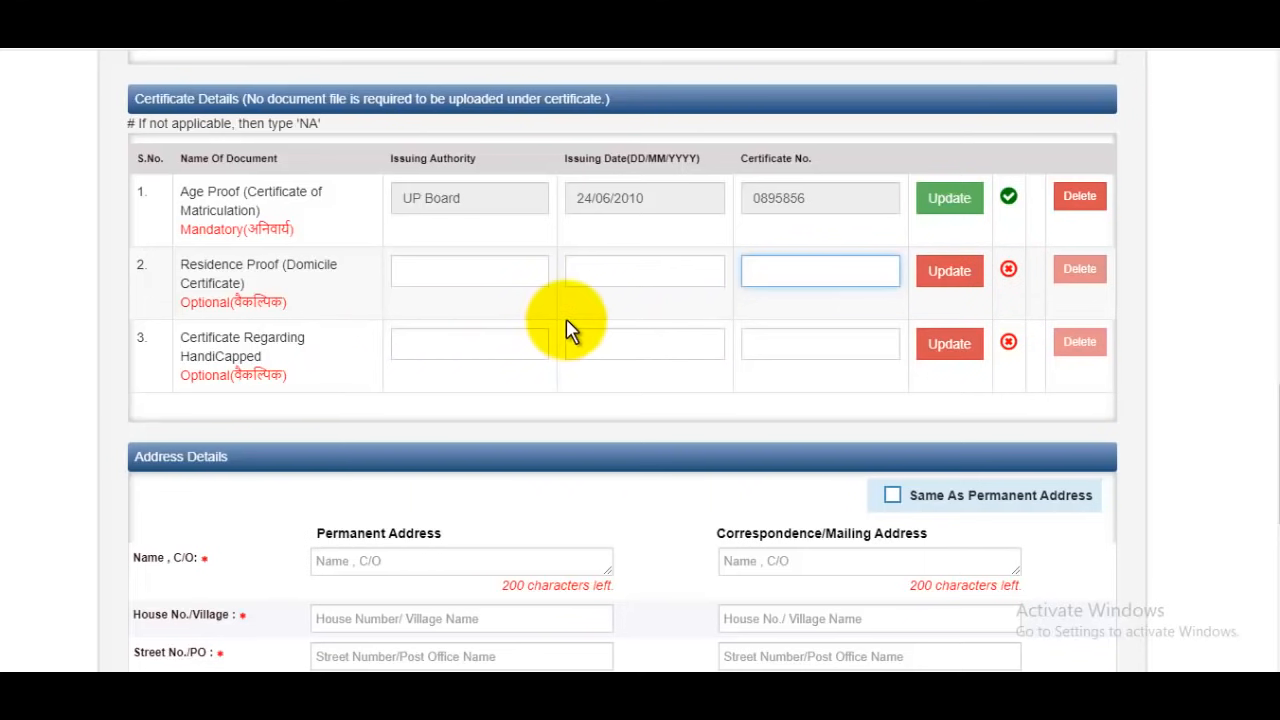
Enter the care-of name in the permanent address under Address Details
{"action": "scroll", "coordinate": [714, 337], "scroll_direction": "down", "scroll_amount": 1}
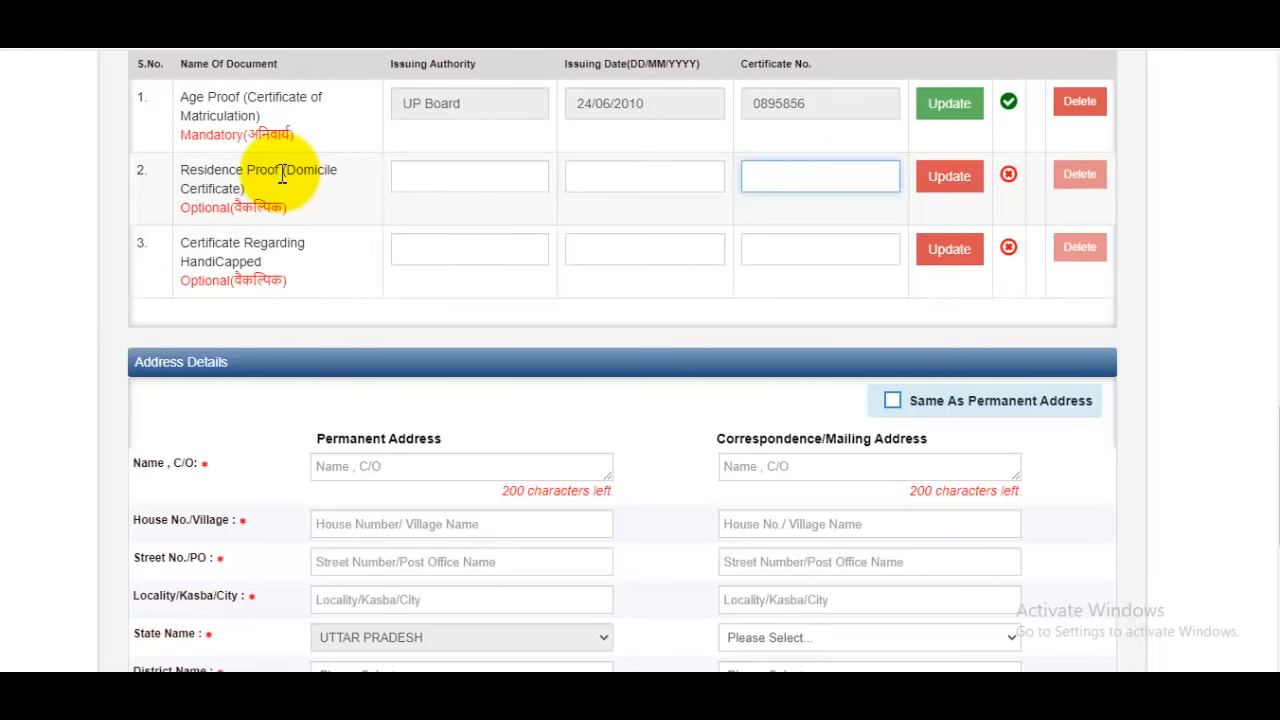
{"action": "scroll", "coordinate": [578, 217], "scroll_direction": "down", "scroll_amount": 3}
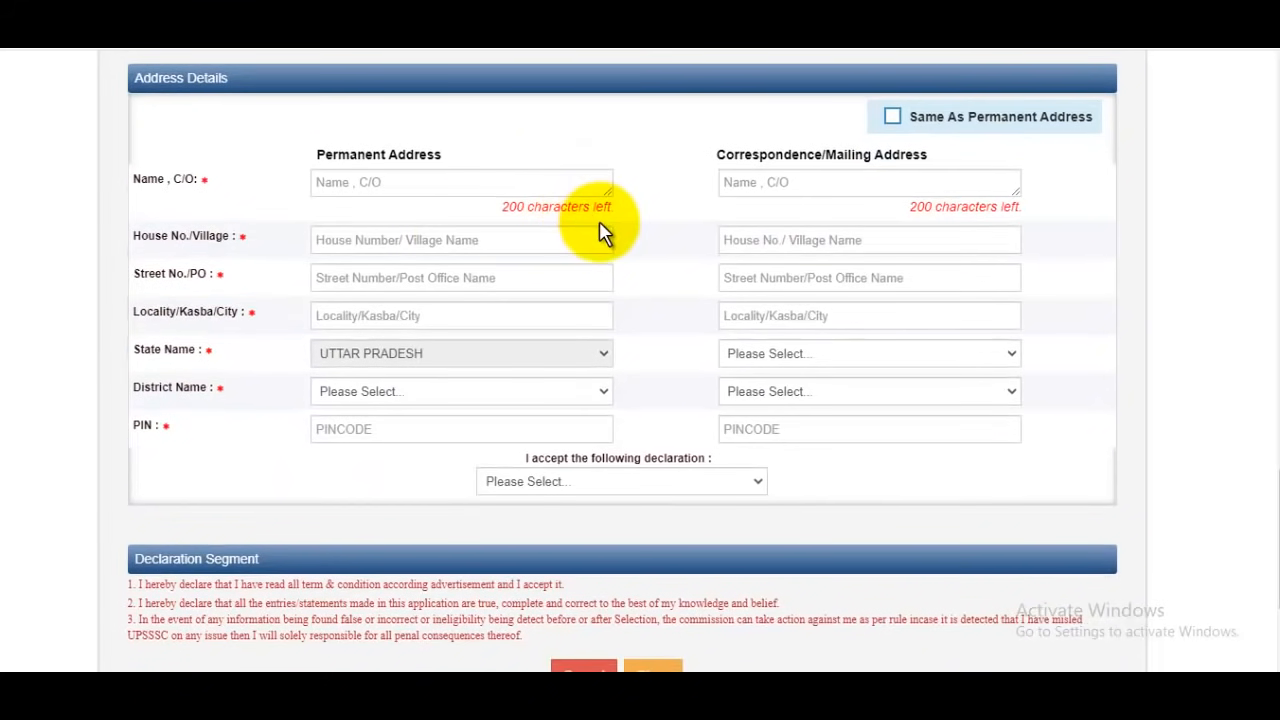
{"action": "left_click", "coordinate": [405, 189]}
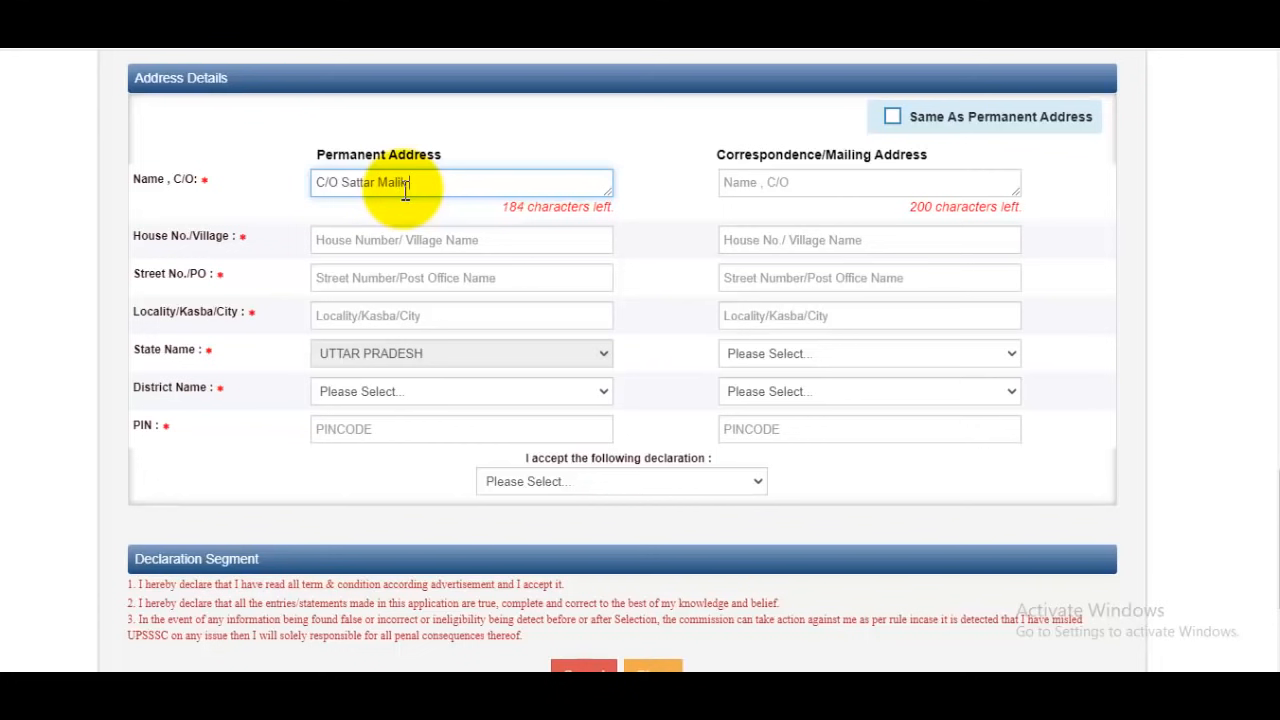
Remove the C/O prefix from the care-of name in the permanent address
{"action": "left_click", "coordinate": [385, 240]}
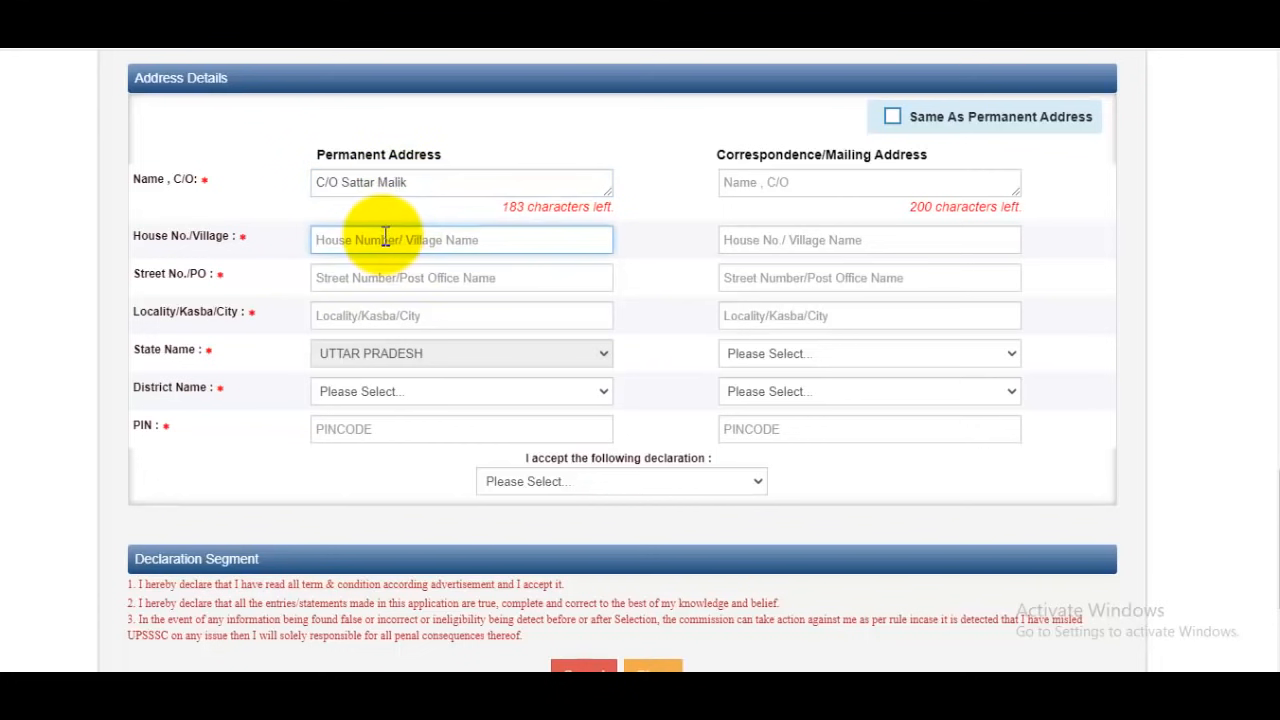
{"action": "left_click", "coordinate": [348, 184]}
{"action": "key", "text": "BackSpace"}
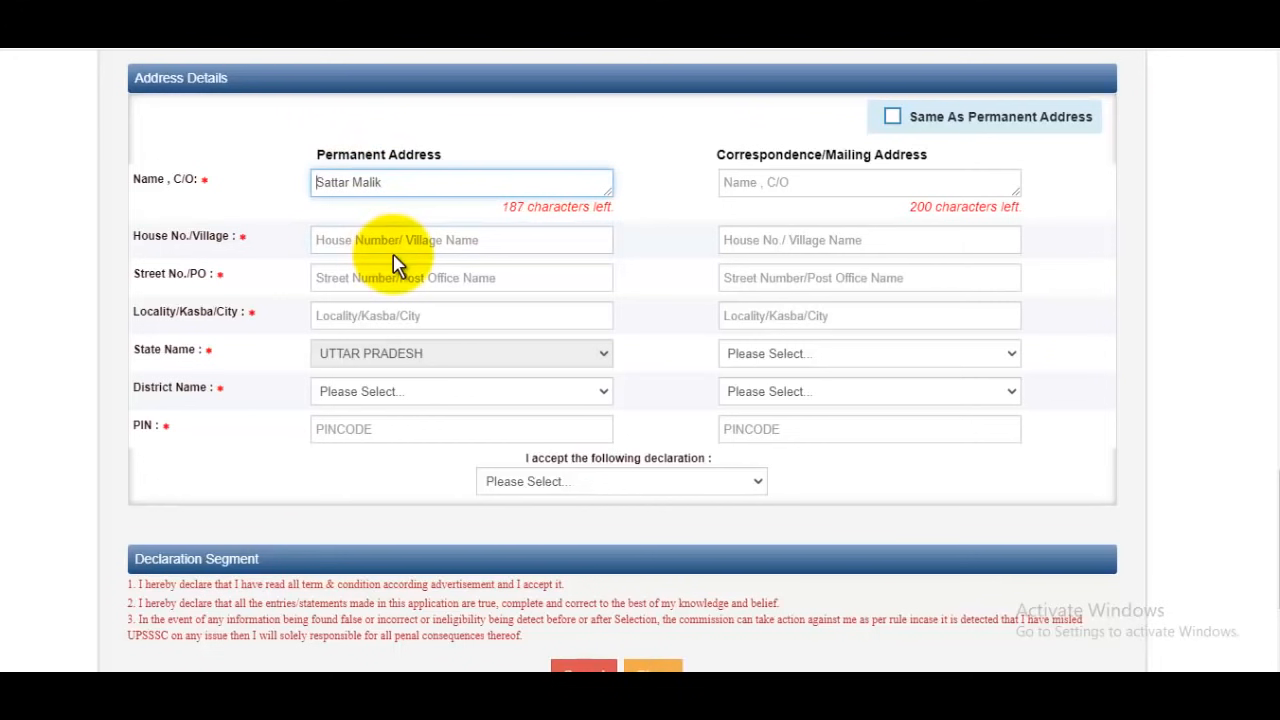
Fill in the village, post office and locality of the candidate's permanent address
{"action": "left_click", "coordinate": [407, 249]}
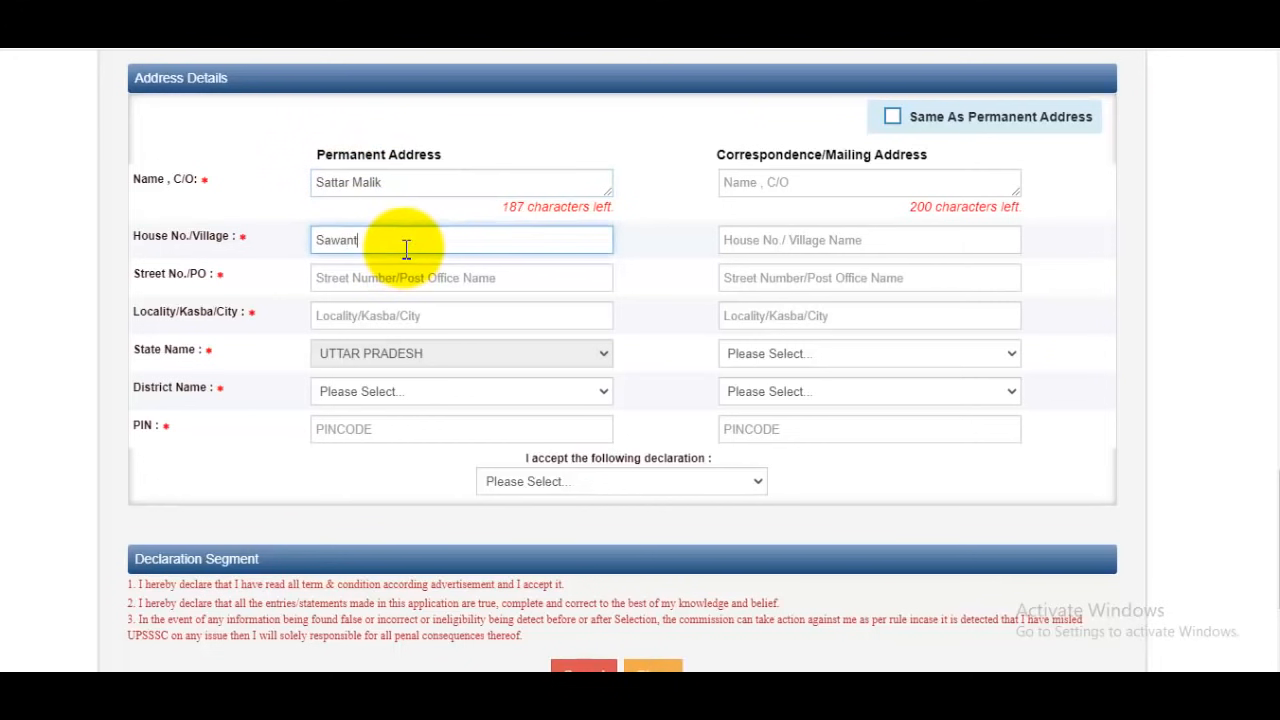
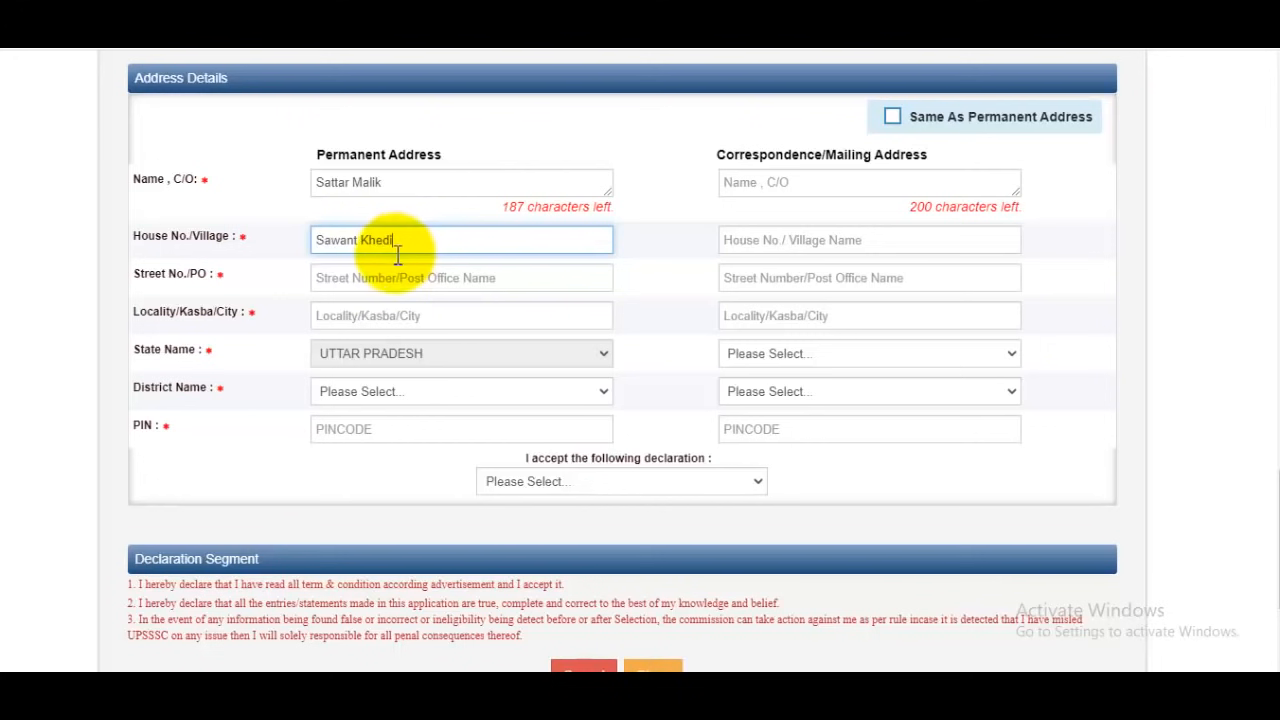
{"action": "left_click", "coordinate": [397, 278]}
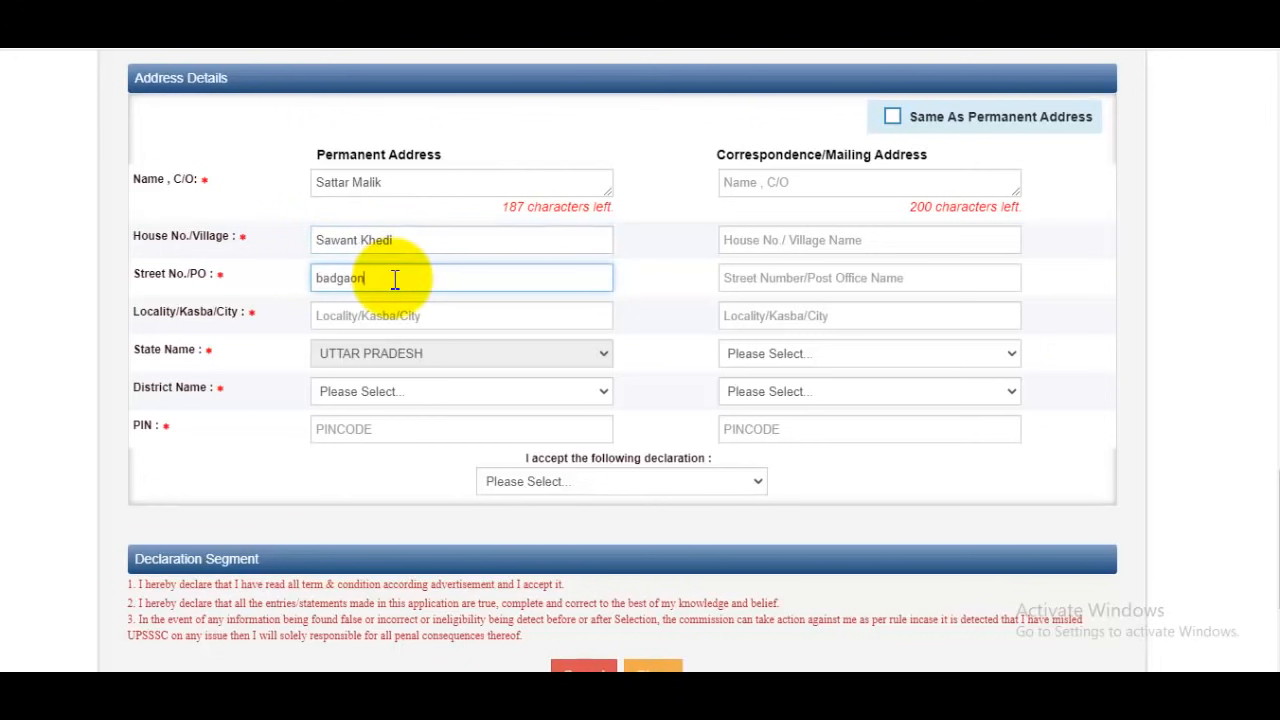
{"action": "left_click", "coordinate": [371, 317]}
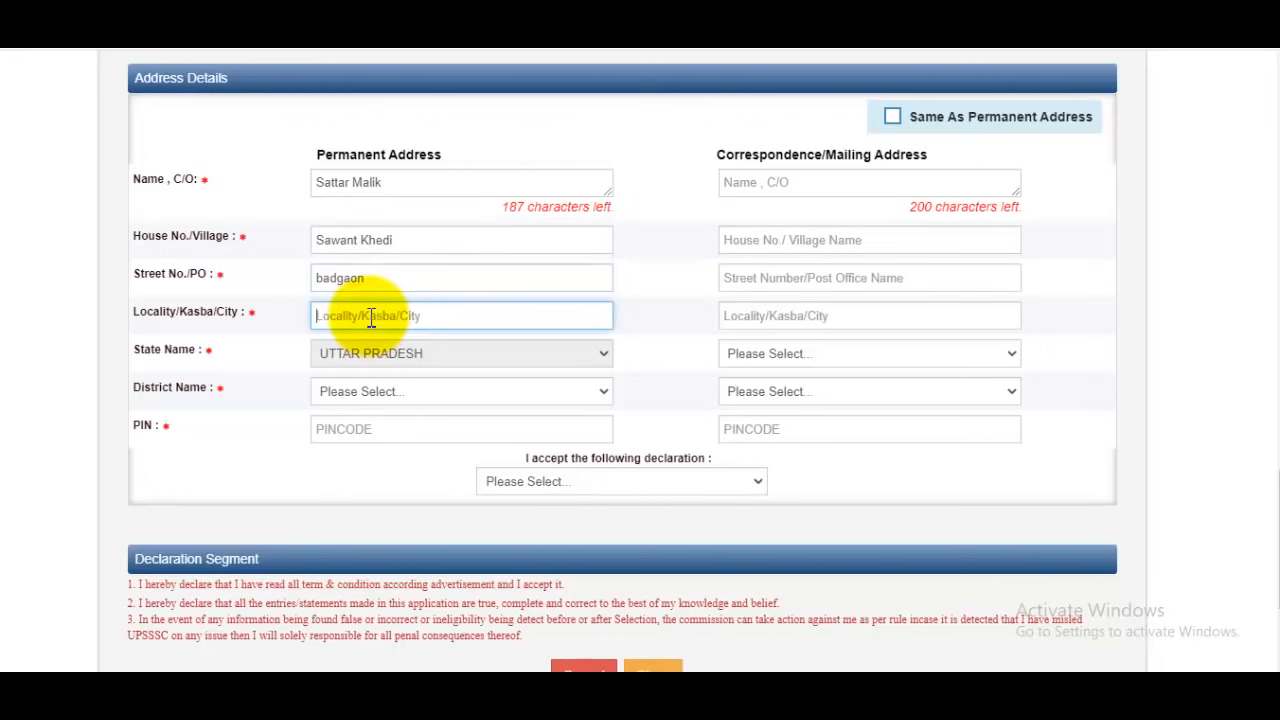
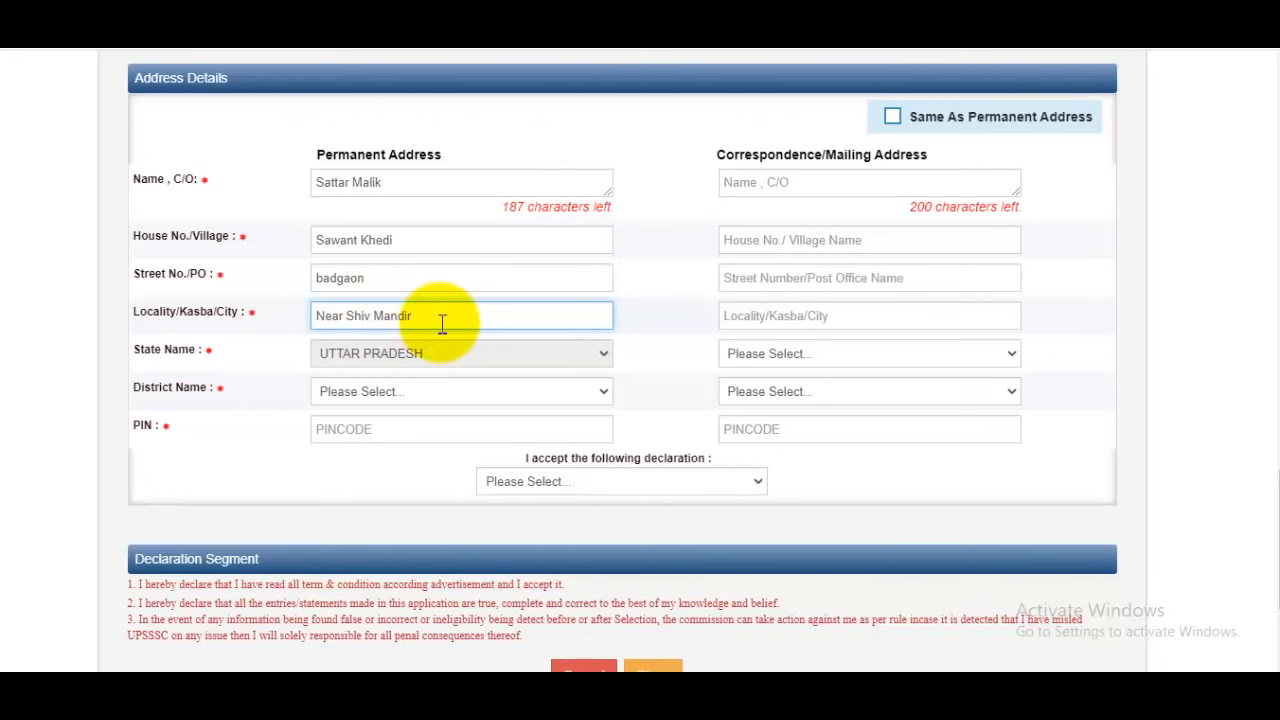
Choose the candidate's district and enter the postal code in the permanent address
{"action": "left_click", "coordinate": [388, 398]}
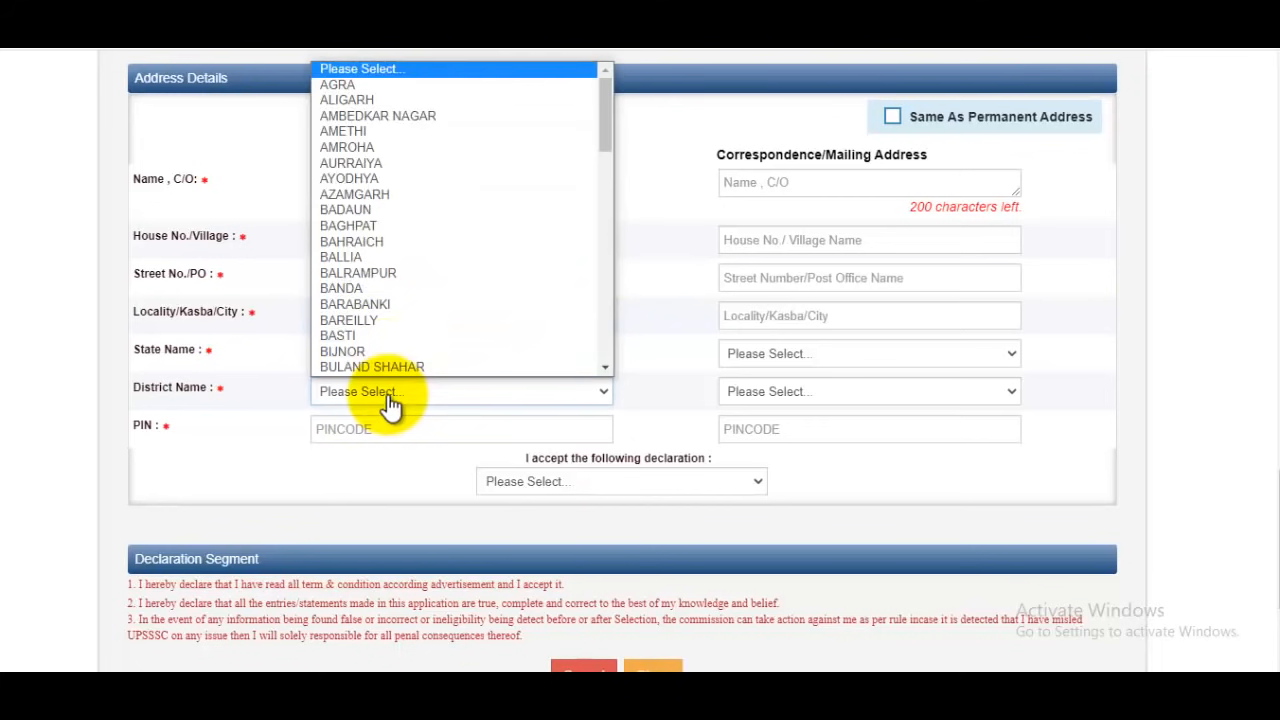
{"action": "scroll", "coordinate": [414, 243], "scroll_direction": "down", "scroll_amount": 15}
{"action": "key", "text": "s"}
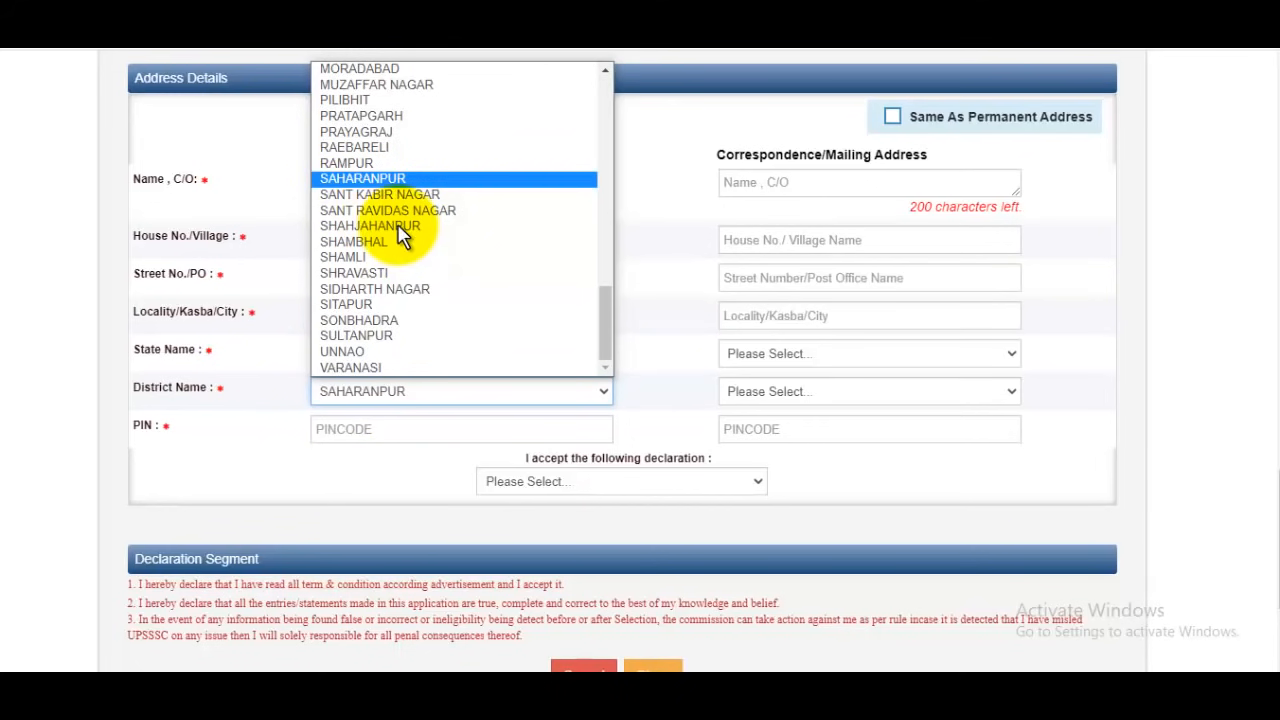
{"action": "left_click", "coordinate": [385, 179]}
{"action": "left_click", "coordinate": [373, 431]}
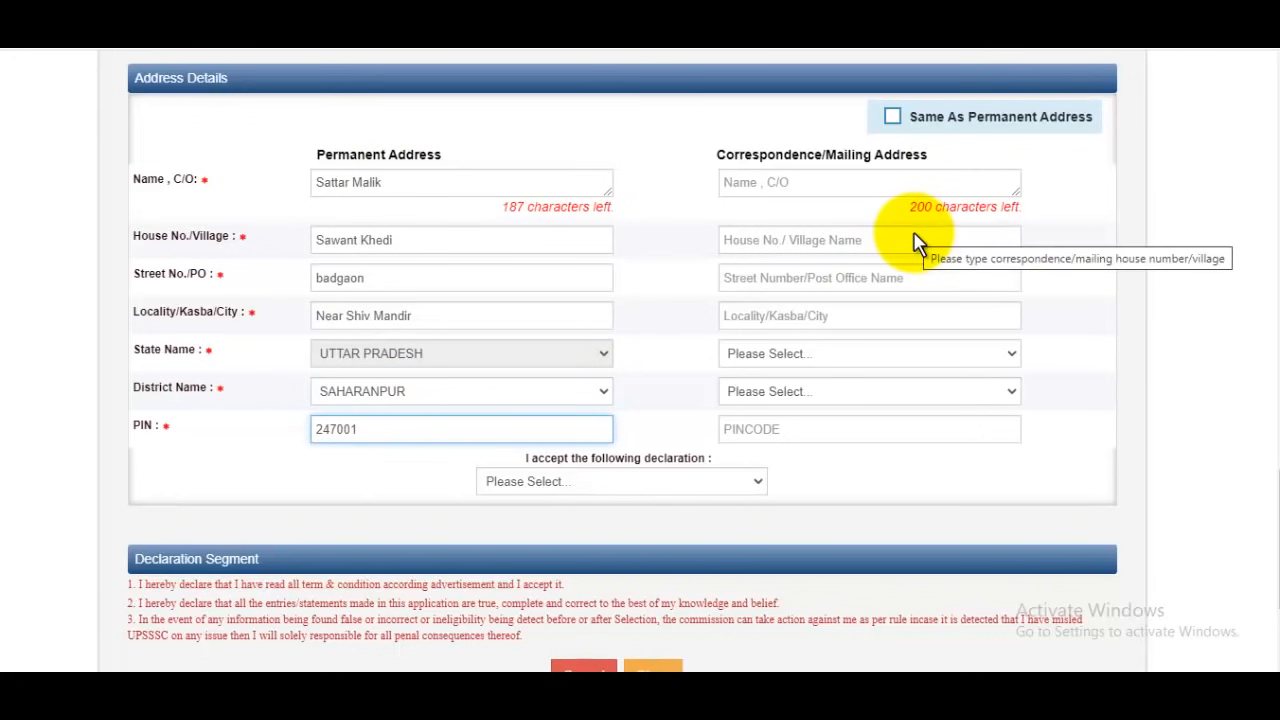
Make the correspondence address the same as the permanent address and set the declaration acceptance to Yes
{"action": "left_click", "coordinate": [892, 116]}
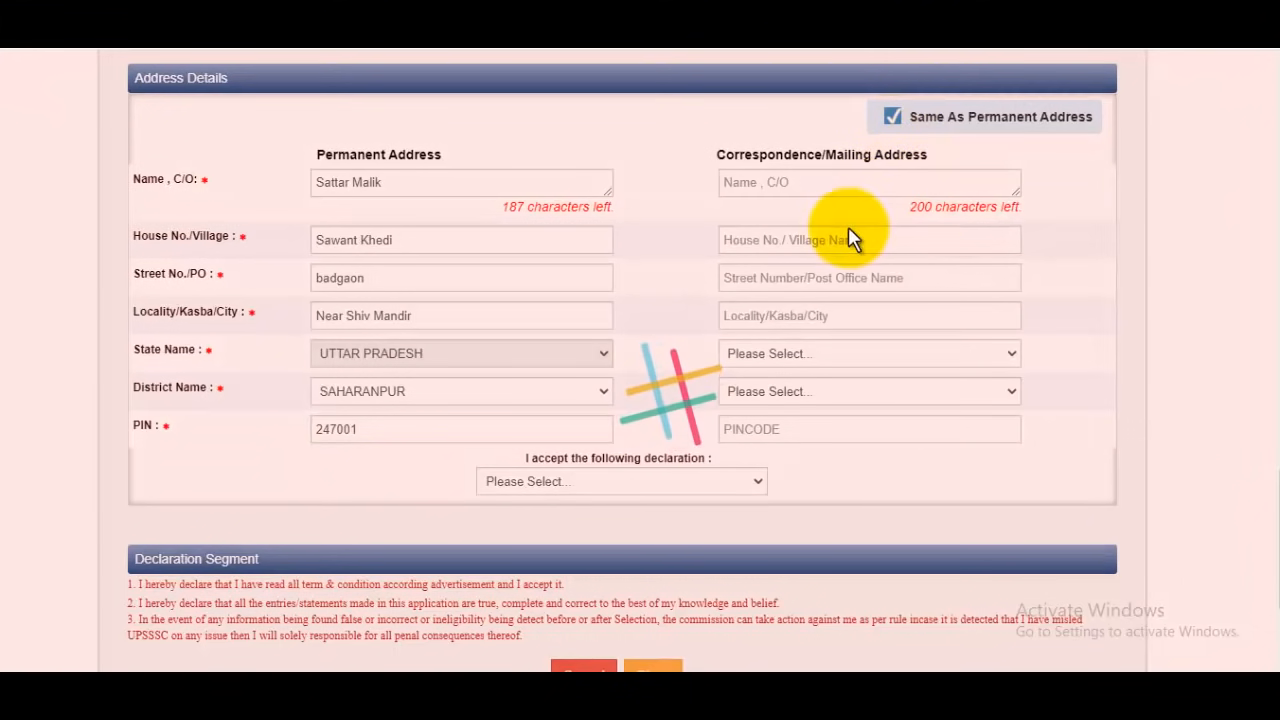
{"action": "scroll", "coordinate": [838, 283], "scroll_direction": "down", "scroll_amount": 3}
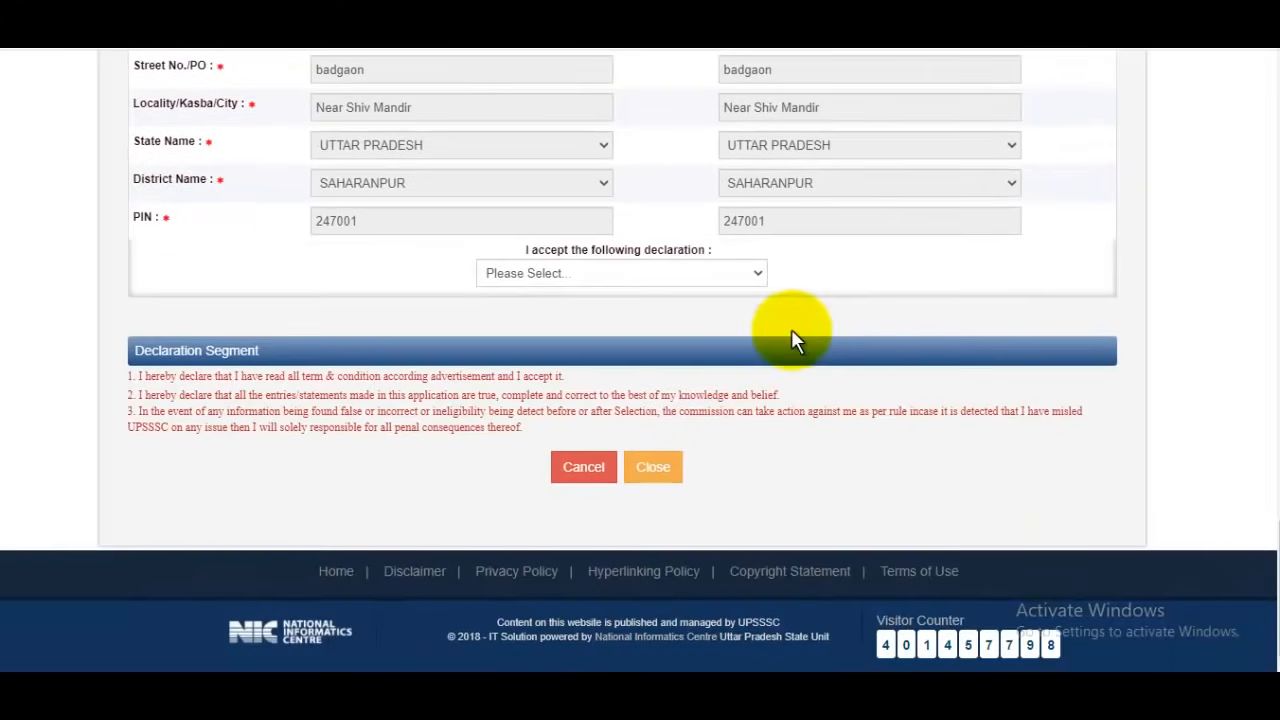
{"action": "left_click", "coordinate": [563, 289]}
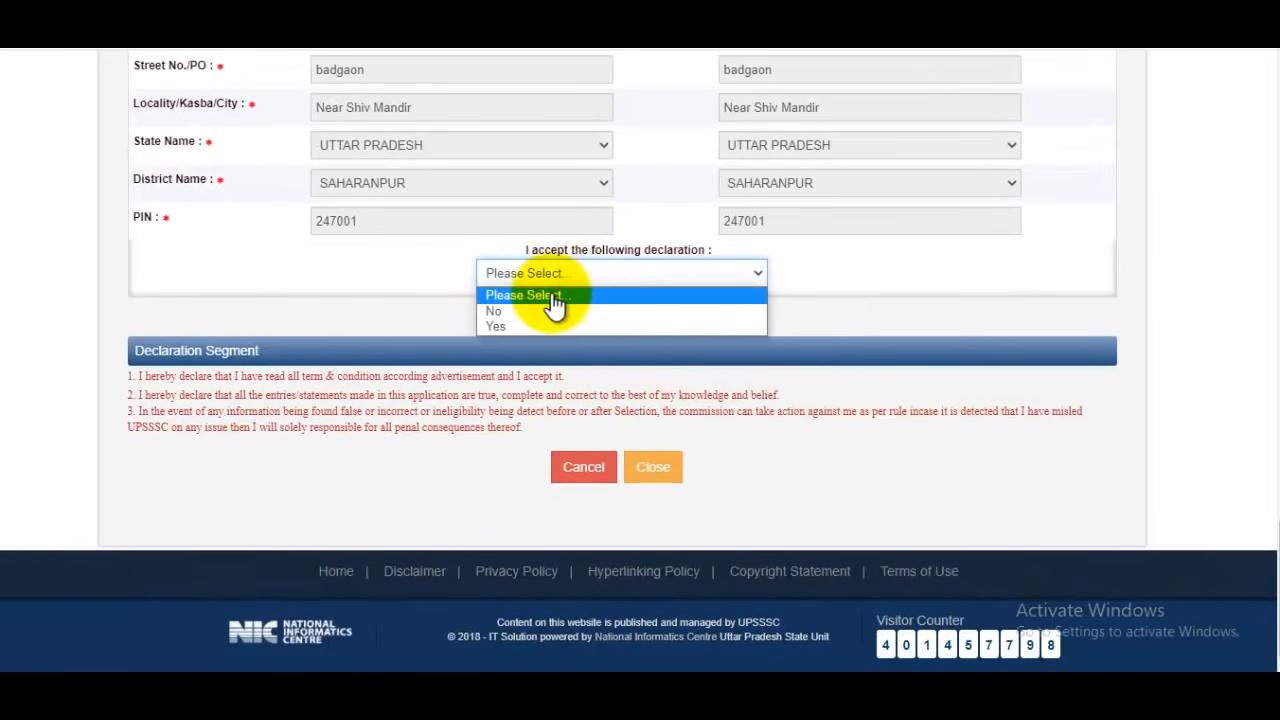
{"action": "left_click", "coordinate": [515, 325]}
Review the completed form and open the application preview, confirming the prompt
{"action": "scroll", "coordinate": [749, 291], "scroll_direction": "up", "scroll_amount": 5}
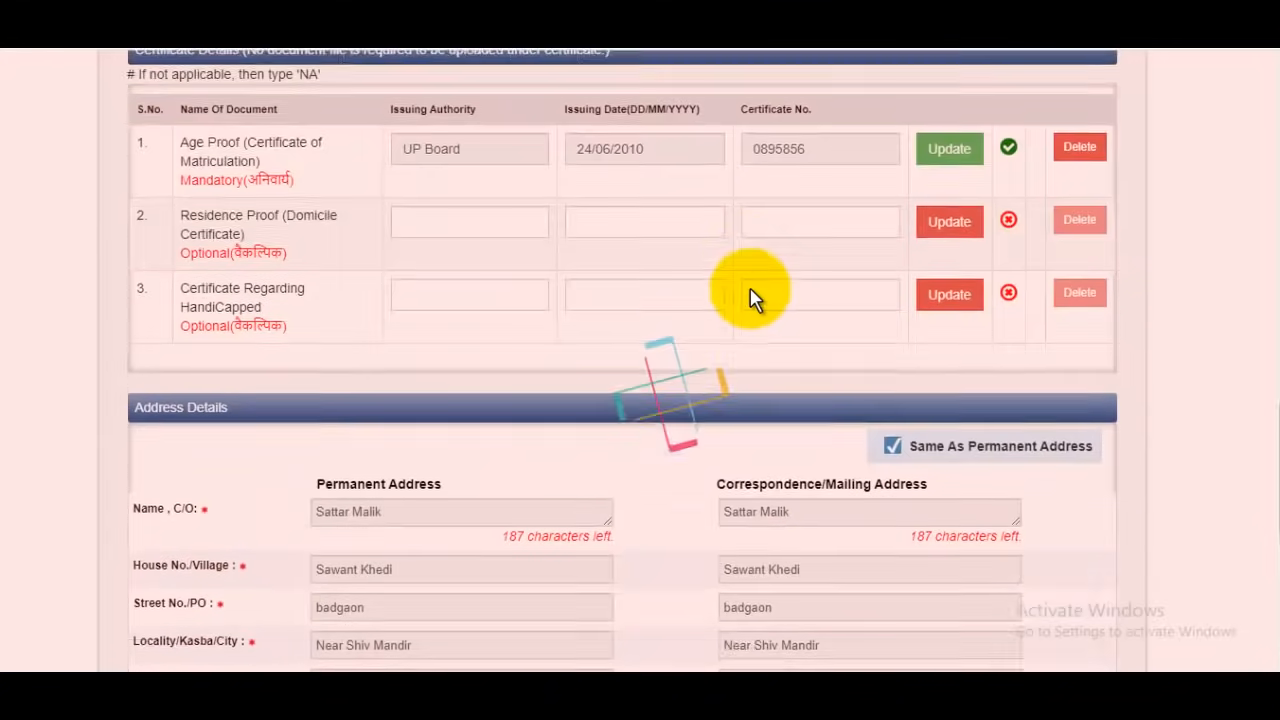
{"action": "scroll", "coordinate": [765, 287], "scroll_direction": "up", "scroll_amount": 9}
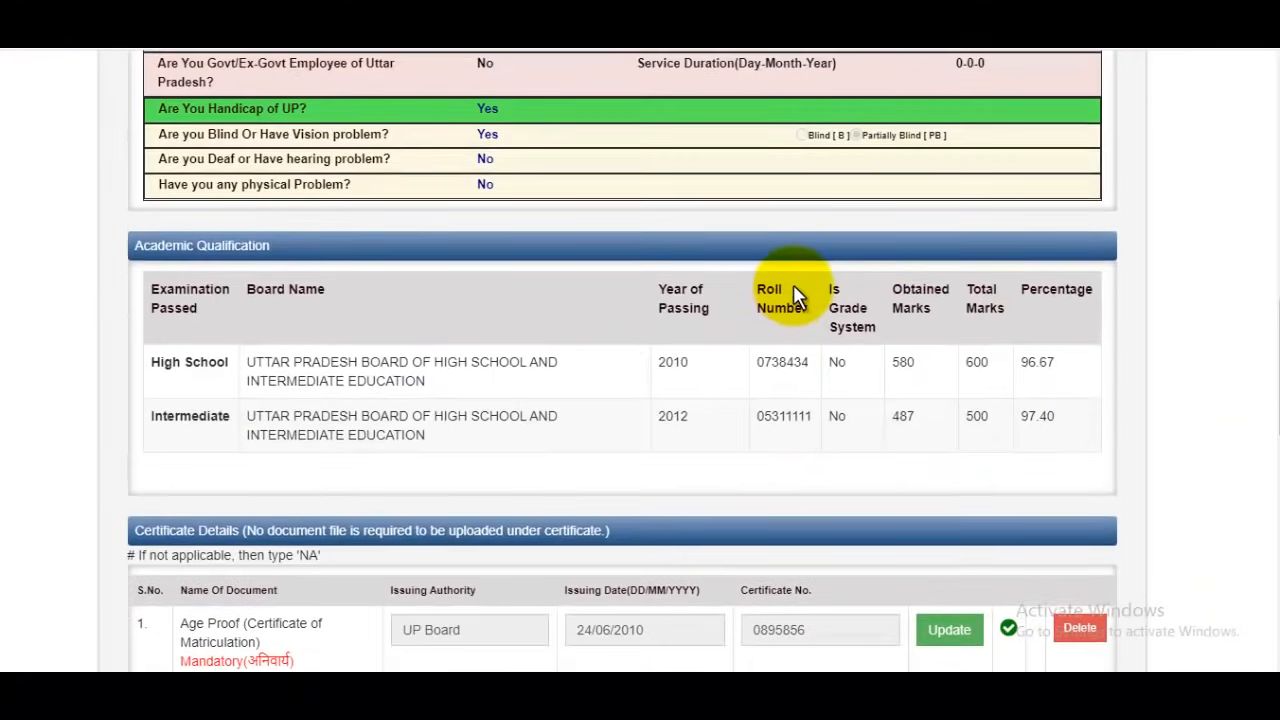
{"action": "scroll", "coordinate": [794, 291], "scroll_direction": "up", "scroll_amount": 6}
{"action": "scroll", "coordinate": [797, 295], "scroll_direction": "down", "scroll_amount": 10}
{"action": "scroll", "coordinate": [797, 295], "scroll_direction": "down", "scroll_amount": 8}
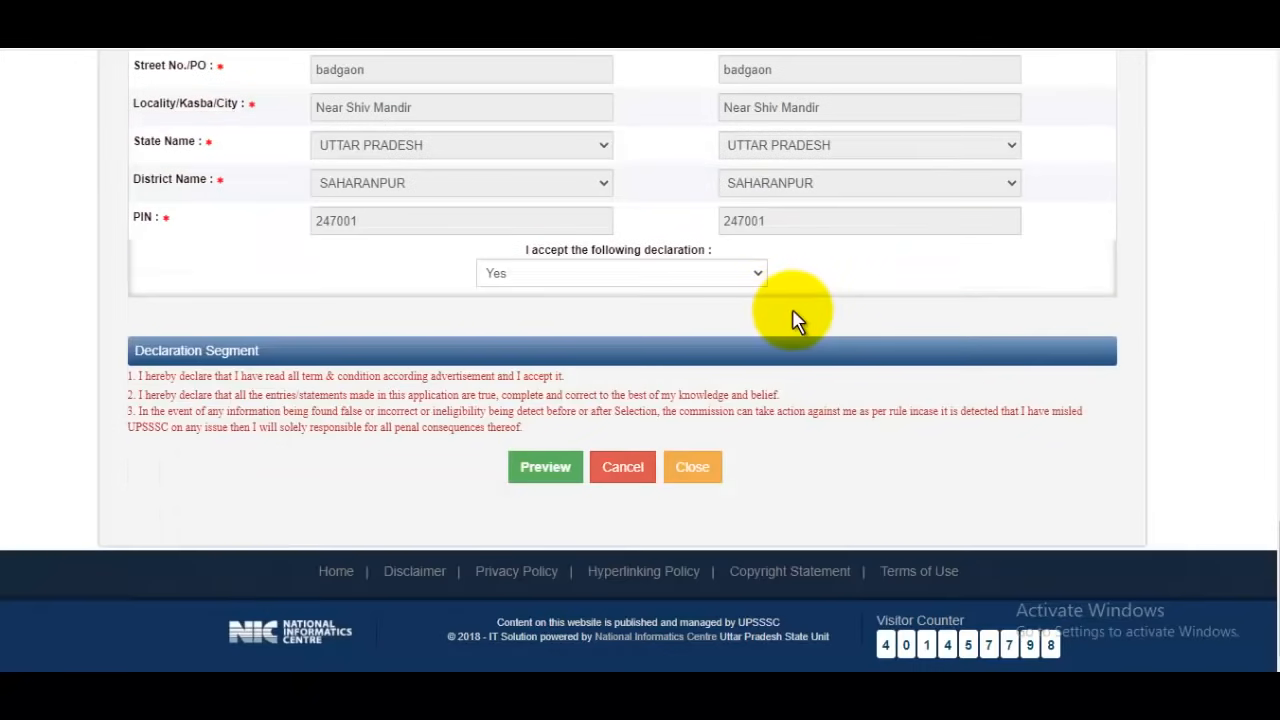
{"action": "left_click", "coordinate": [565, 467]}
{"action": "left_click", "coordinate": [730, 141]}
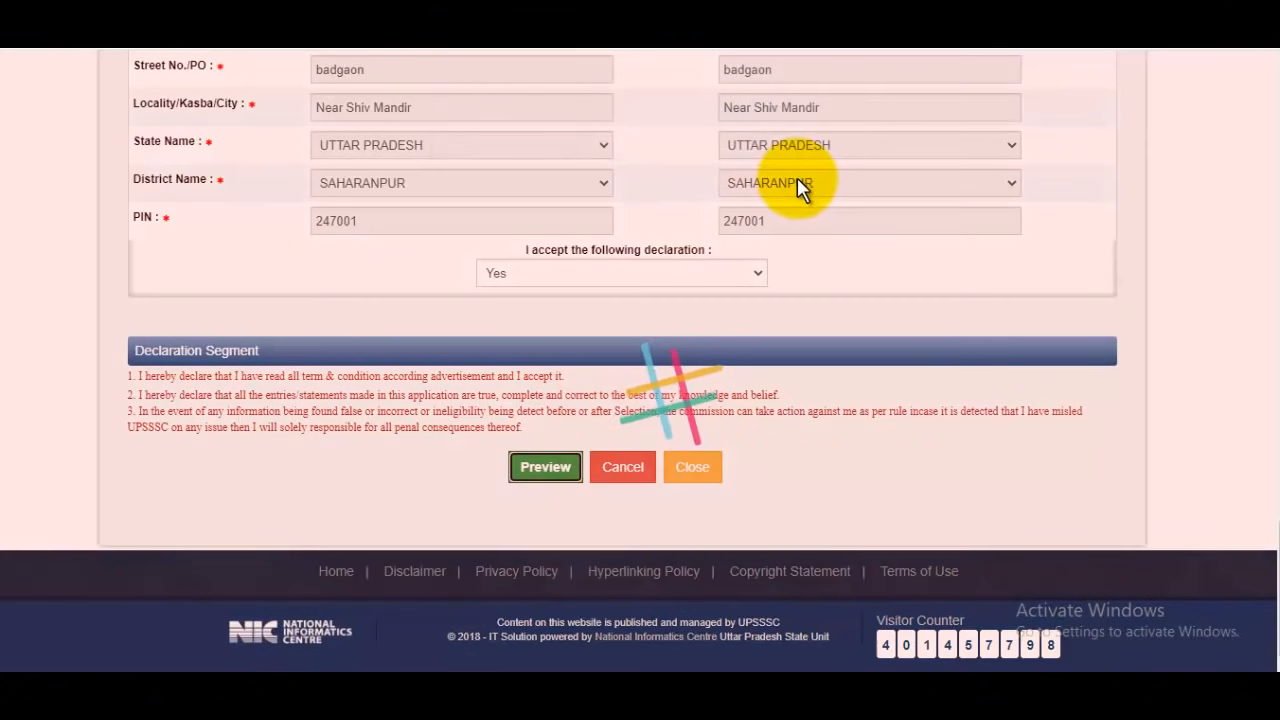
Review the application preview, enter the captcha verification code and submit the application
{"action": "scroll", "coordinate": [794, 220], "scroll_direction": "up", "scroll_amount": 10}
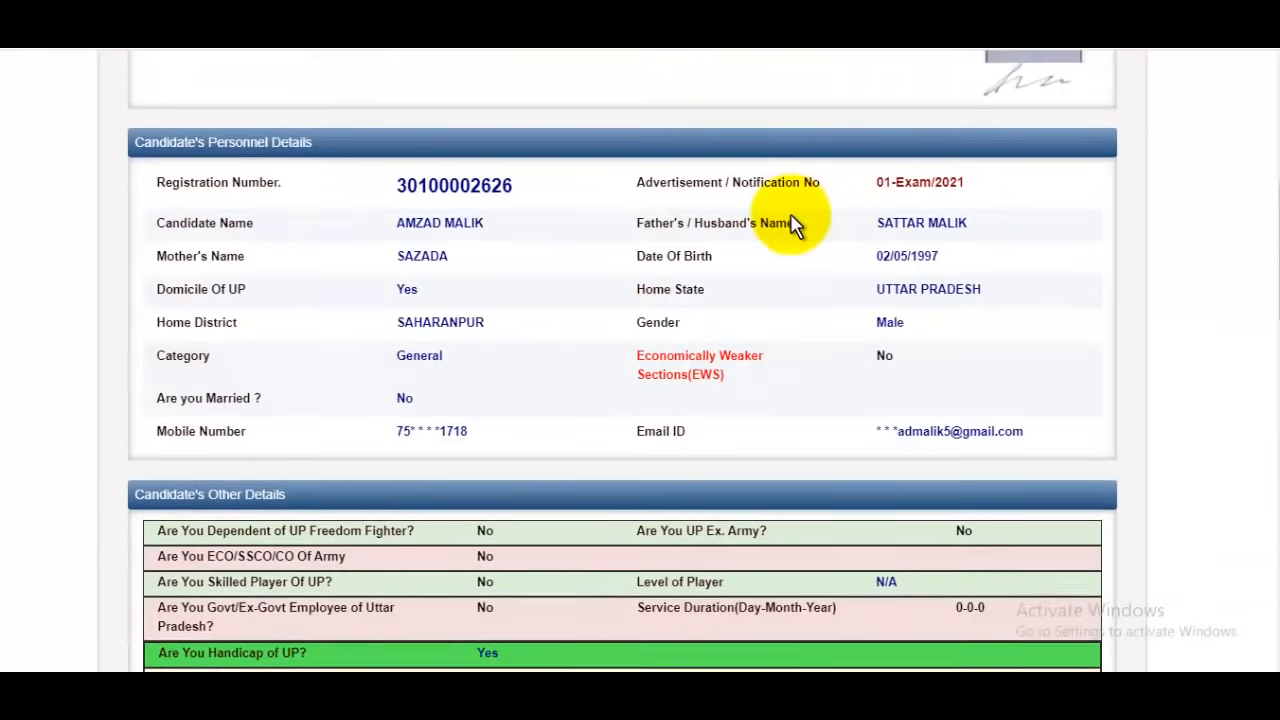
{"action": "scroll", "coordinate": [790, 222], "scroll_direction": "up", "scroll_amount": 4}
{"action": "scroll", "coordinate": [791, 243], "scroll_direction": "down", "scroll_amount": 15}
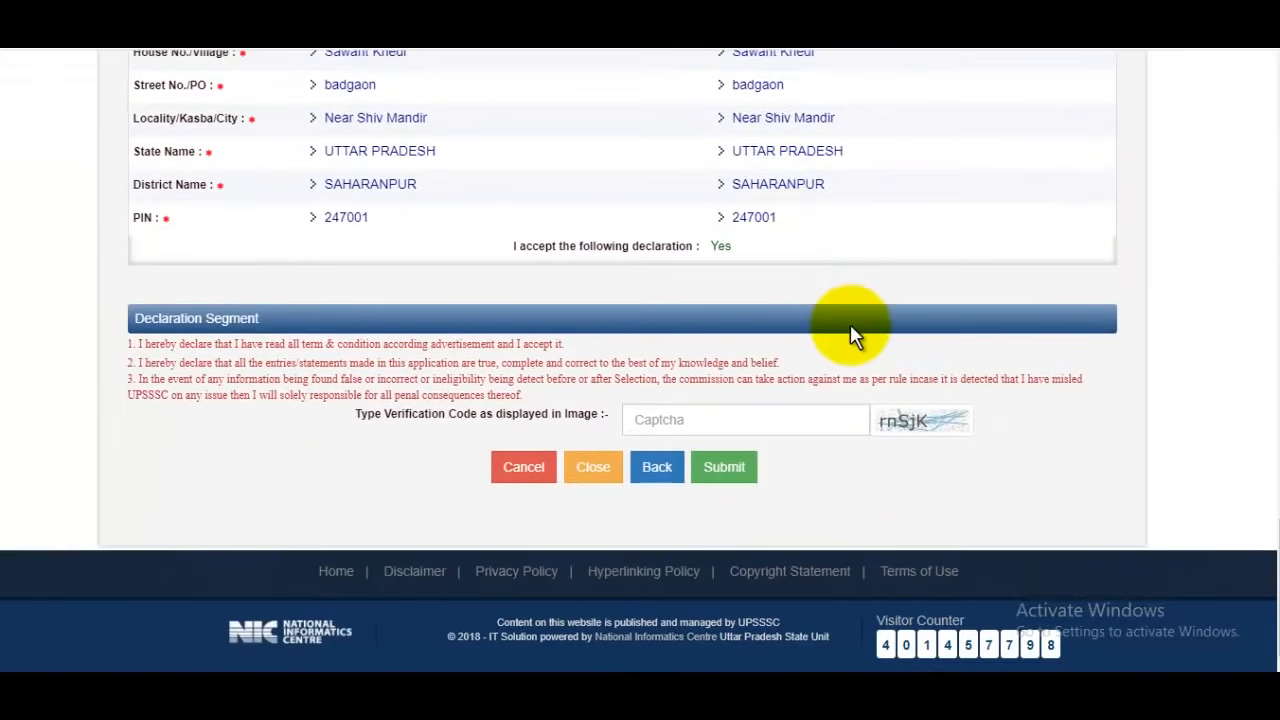
{"action": "left_click", "coordinate": [783, 416]}
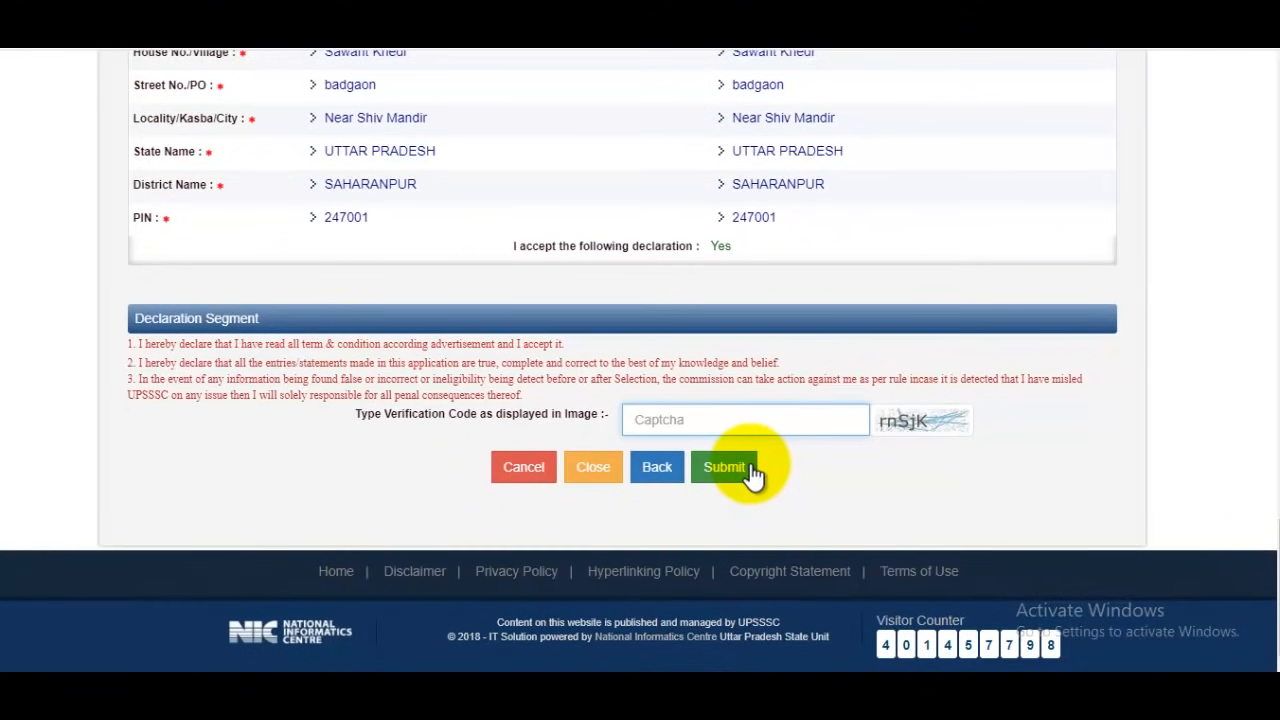
{"action": "left_click", "coordinate": [745, 467]}
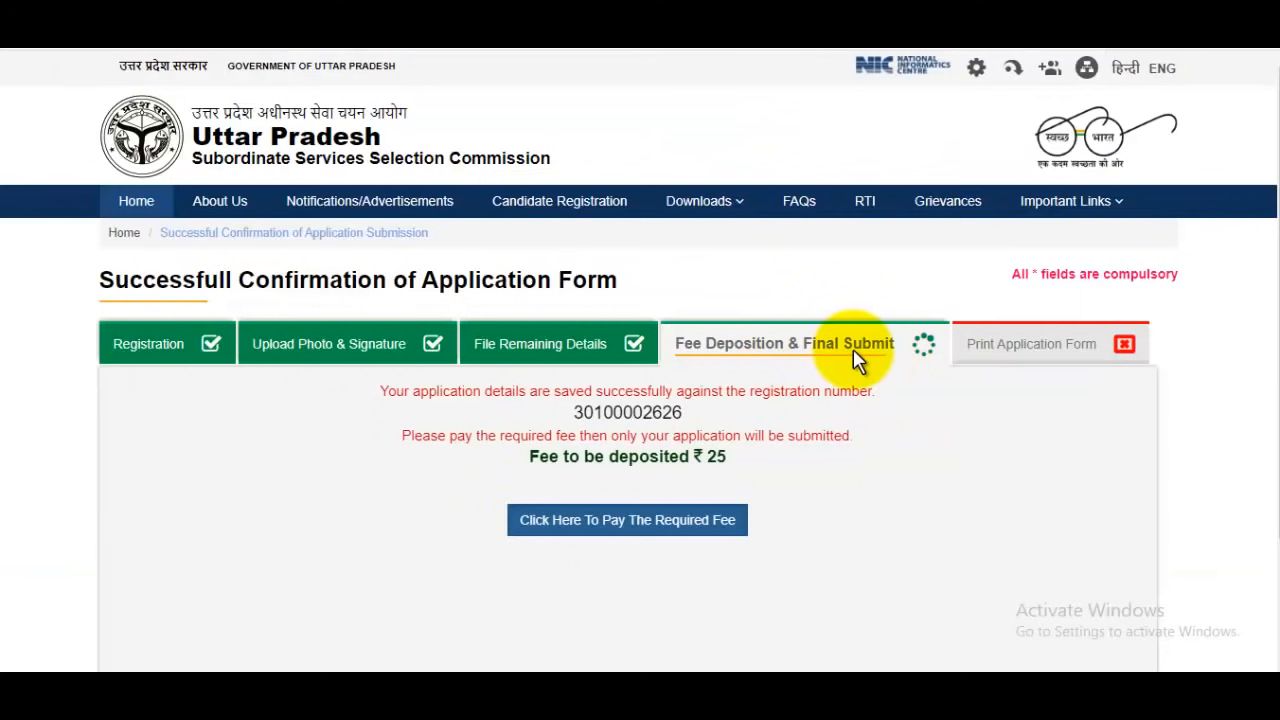
Go on to pay the required fee, answering No to changing the caste category and domicile
{"action": "scroll", "coordinate": [853, 349], "scroll_direction": "down", "scroll_amount": 2}
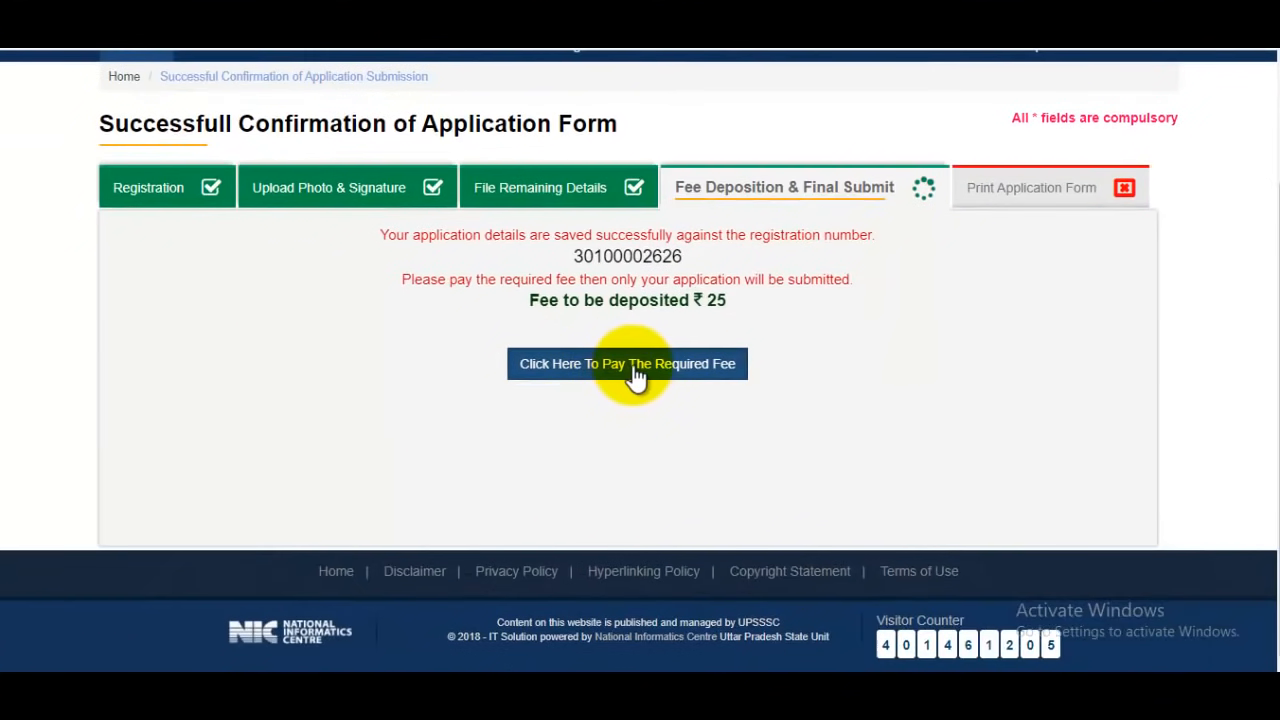
{"action": "left_click", "coordinate": [643, 370]}
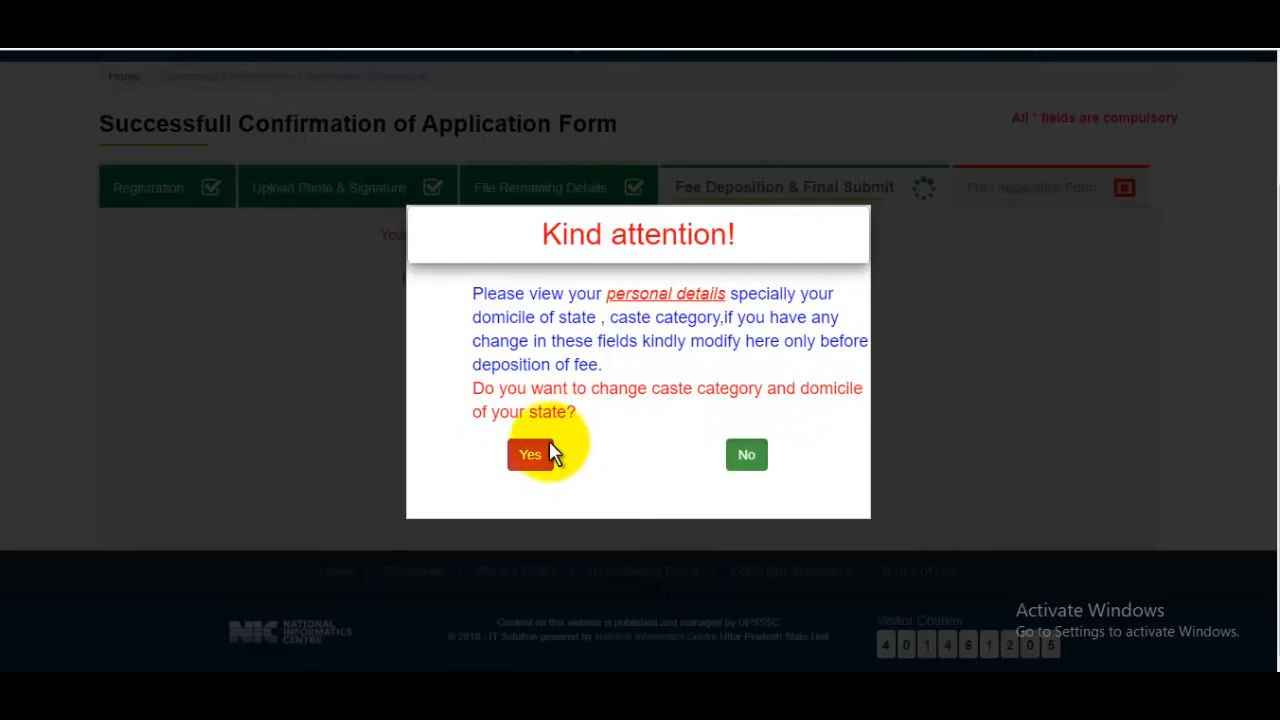
{"action": "left_click", "coordinate": [763, 457]}
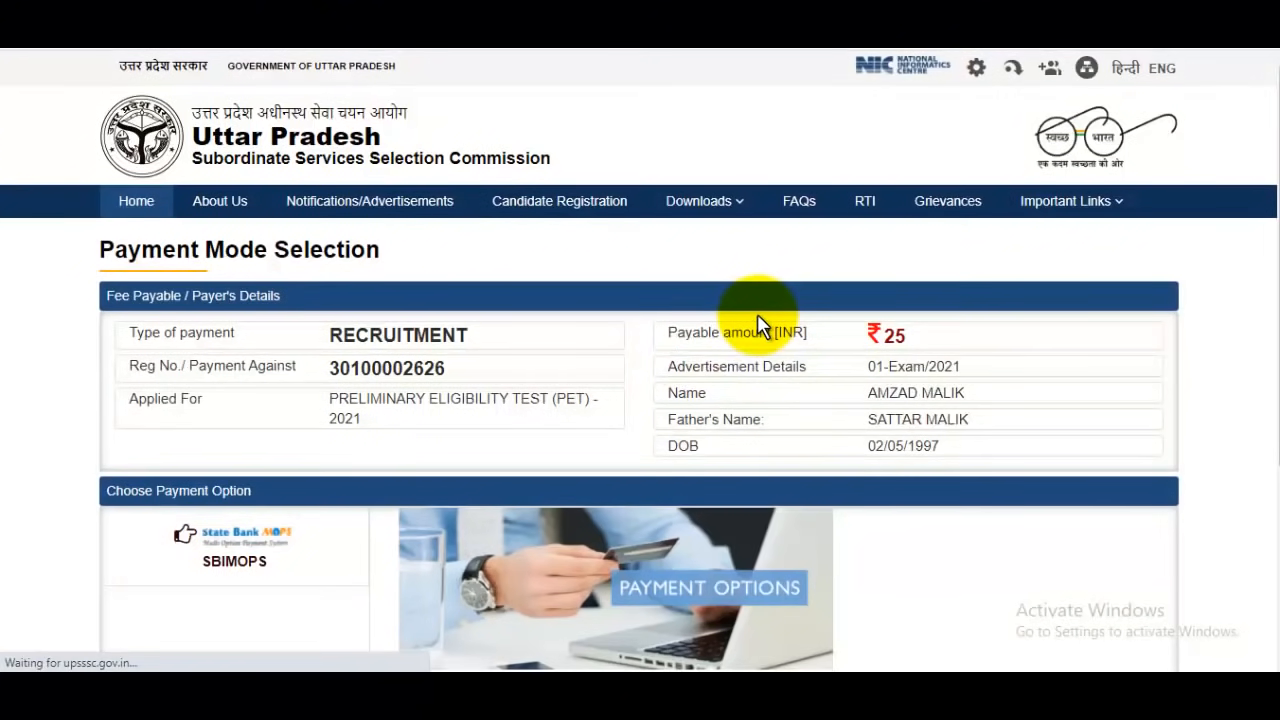
Try to proceed for payment without choosing a payment gateway
{"action": "scroll", "coordinate": [757, 323], "scroll_direction": "down", "scroll_amount": 3}
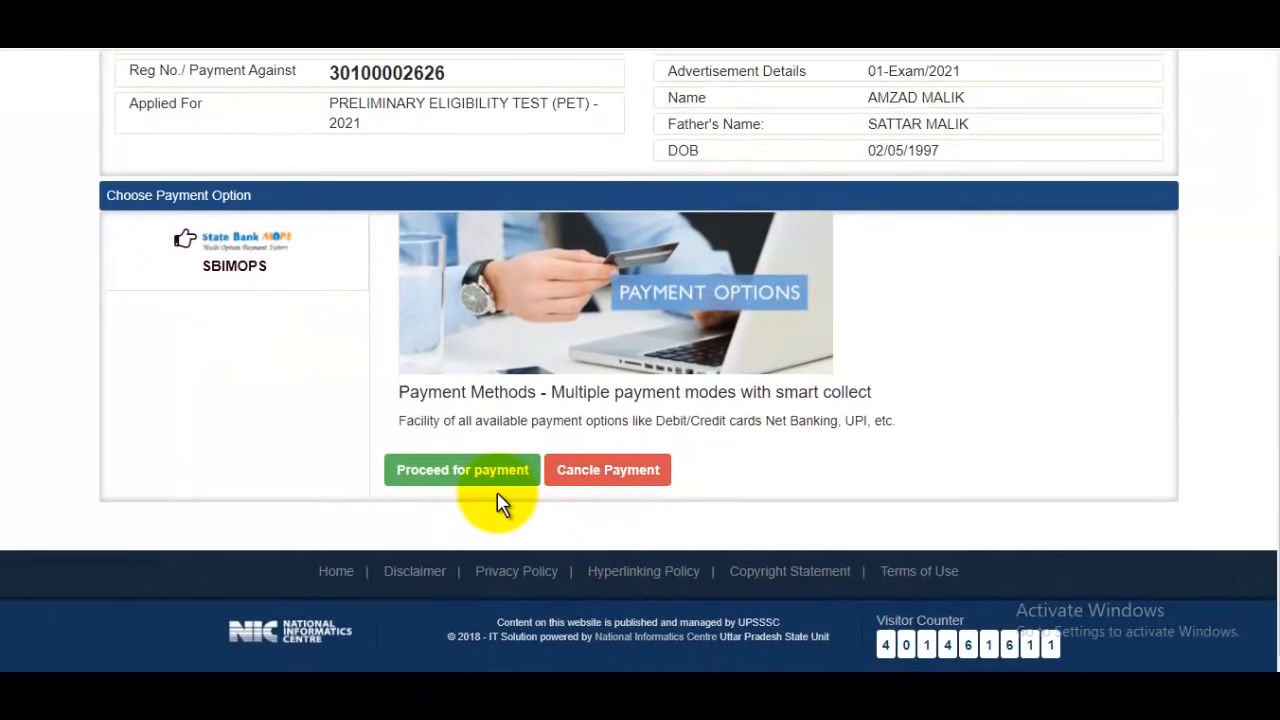
{"action": "left_click", "coordinate": [474, 480]}
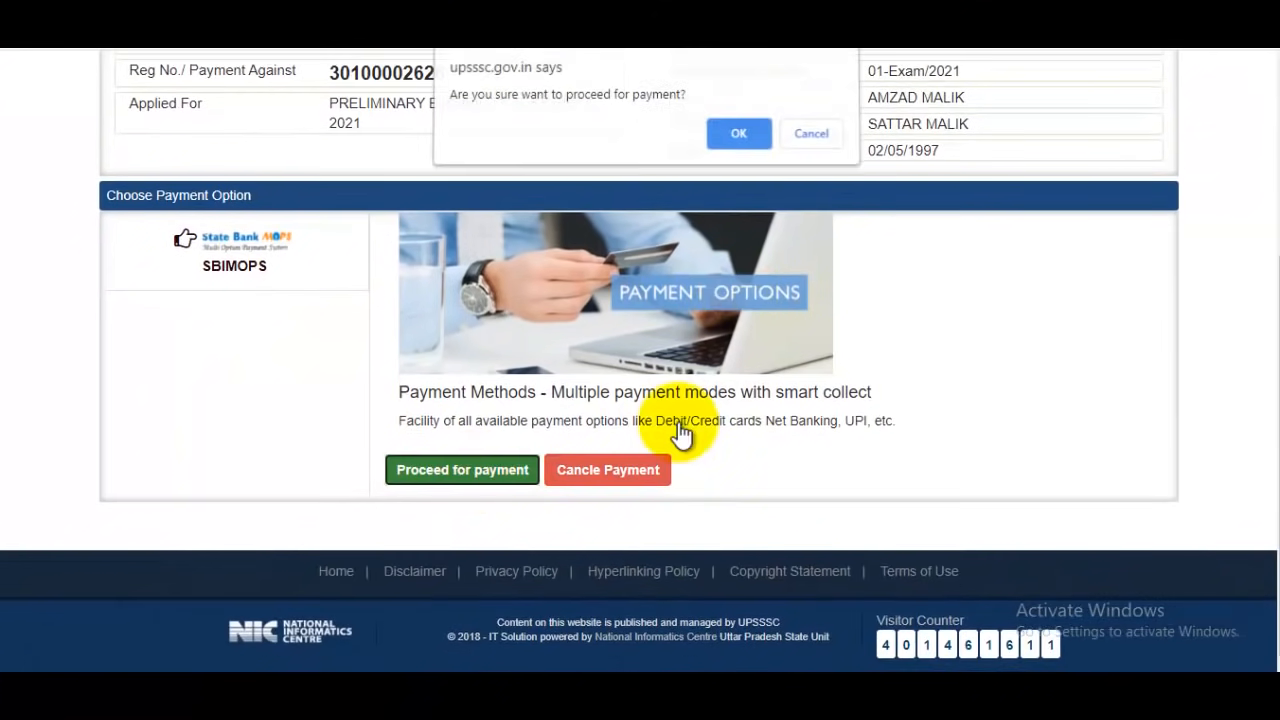
{"action": "left_click", "coordinate": [740, 134]}
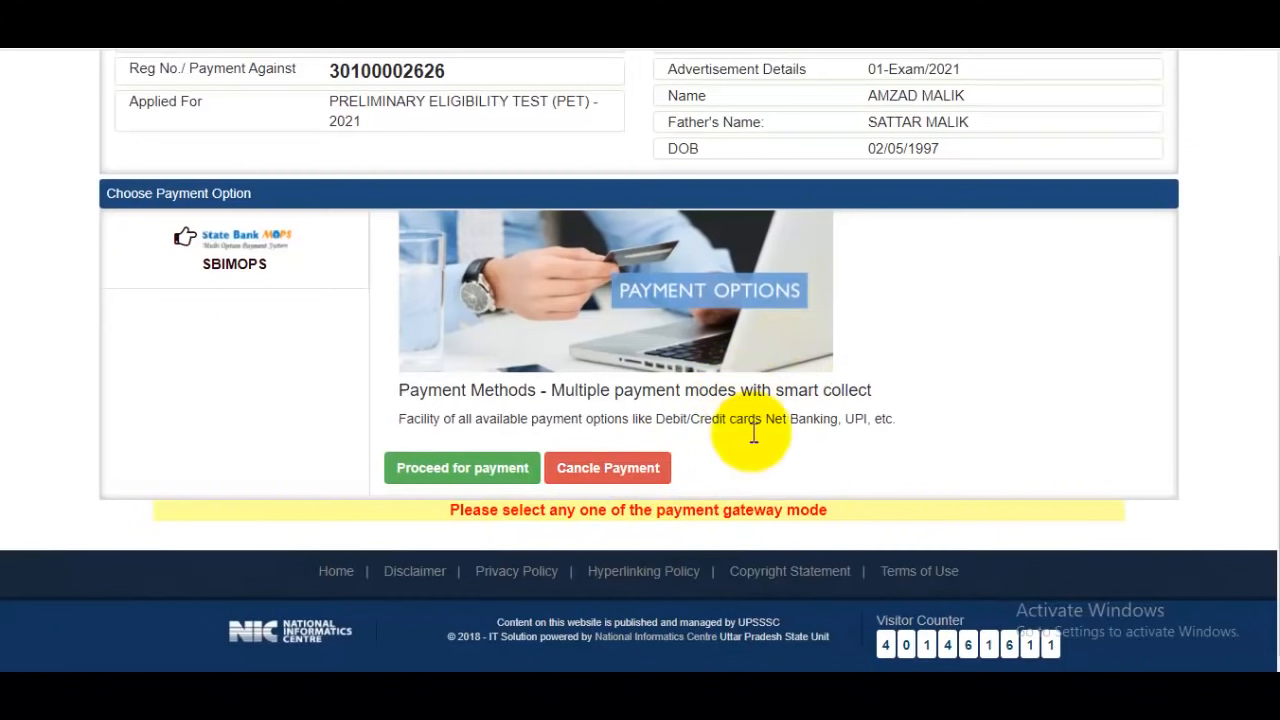
Select SBIMOPS as the payment option and proceed for payment, confirming the prompt
{"action": "left_click", "coordinate": [275, 262]}
{"action": "left_click", "coordinate": [500, 470]}
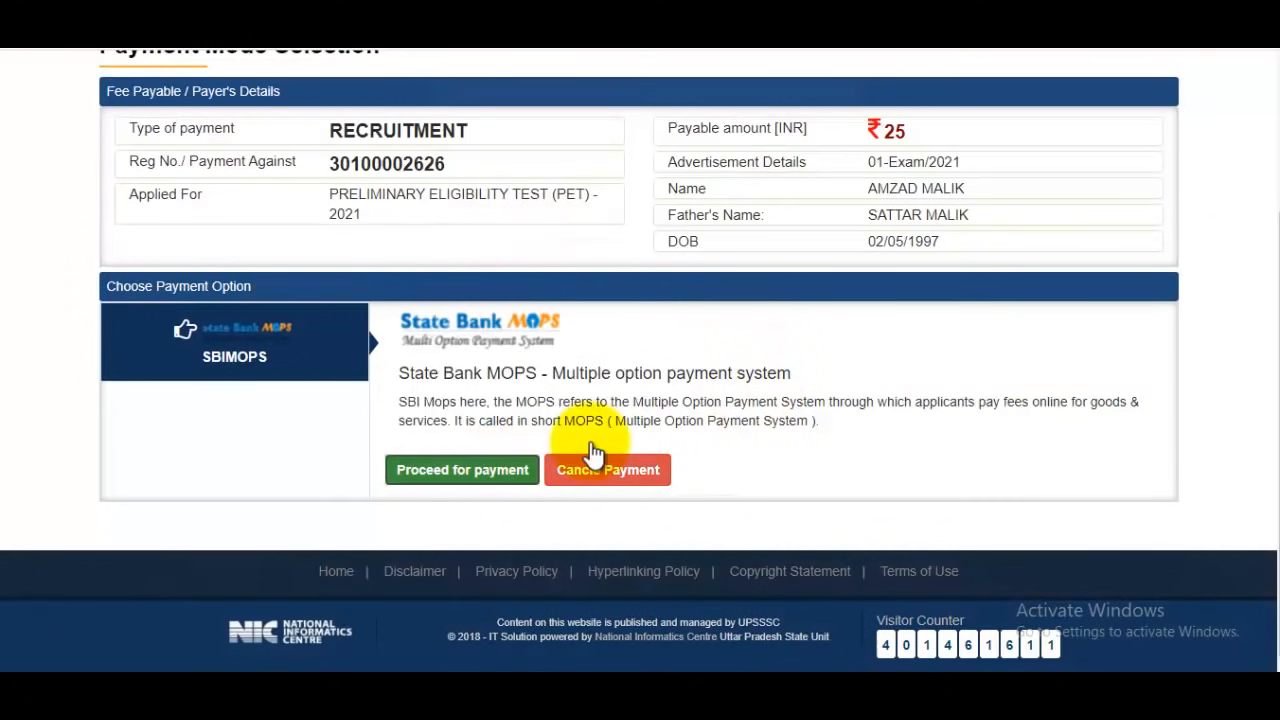
{"action": "left_click", "coordinate": [742, 137]}
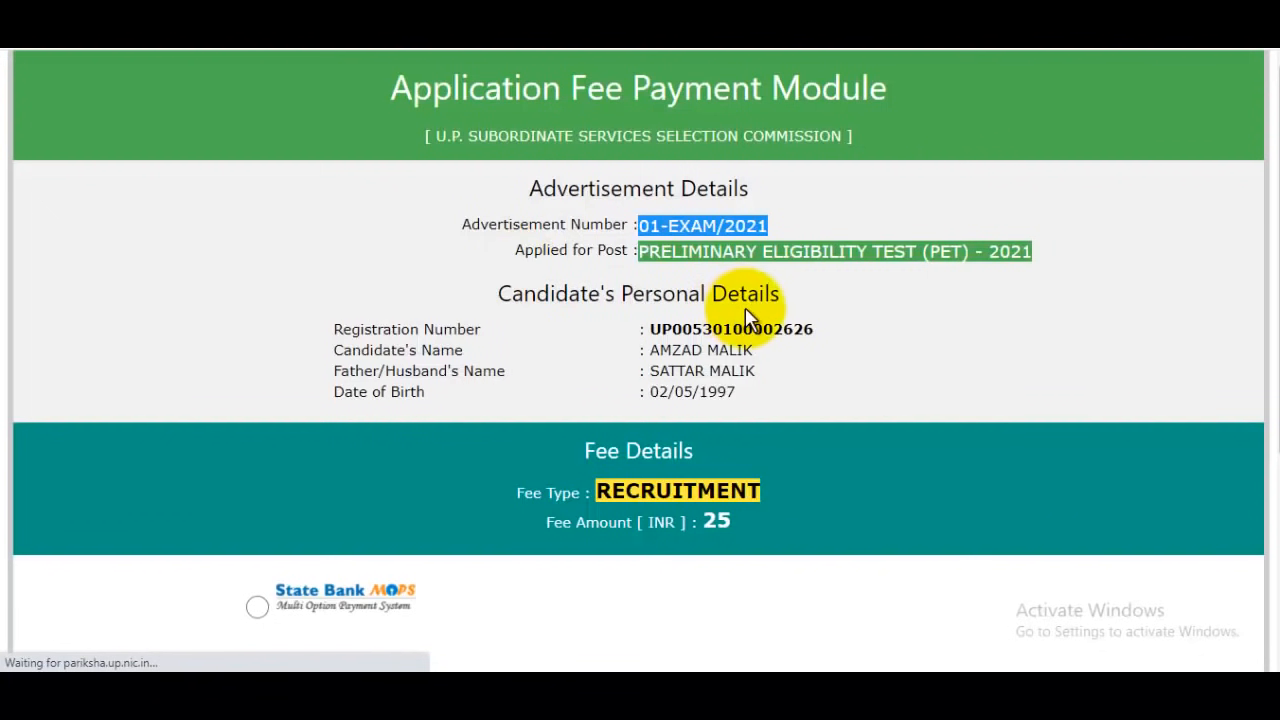
Choose State Bank MOPS in the Application Fee Payment Module and confirm proceeding for fee deposition
{"action": "scroll", "coordinate": [750, 245], "scroll_direction": "down", "scroll_amount": 3}
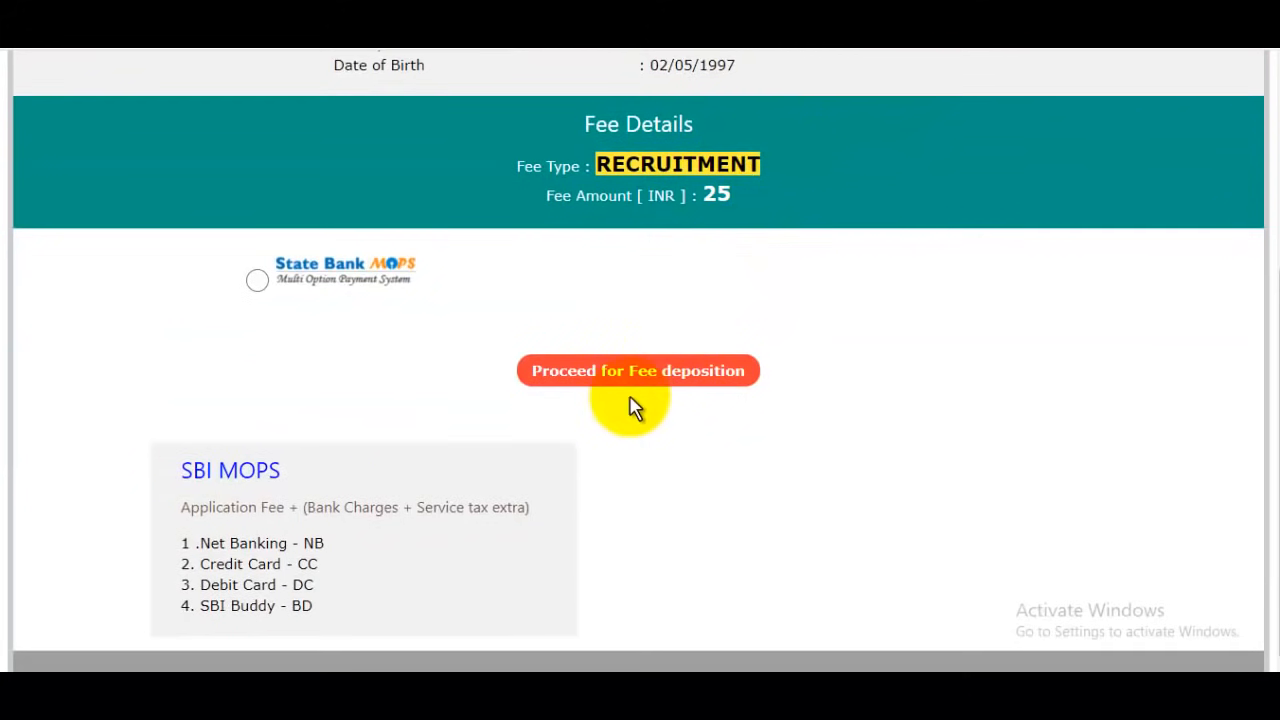
{"action": "left_click", "coordinate": [257, 281]}
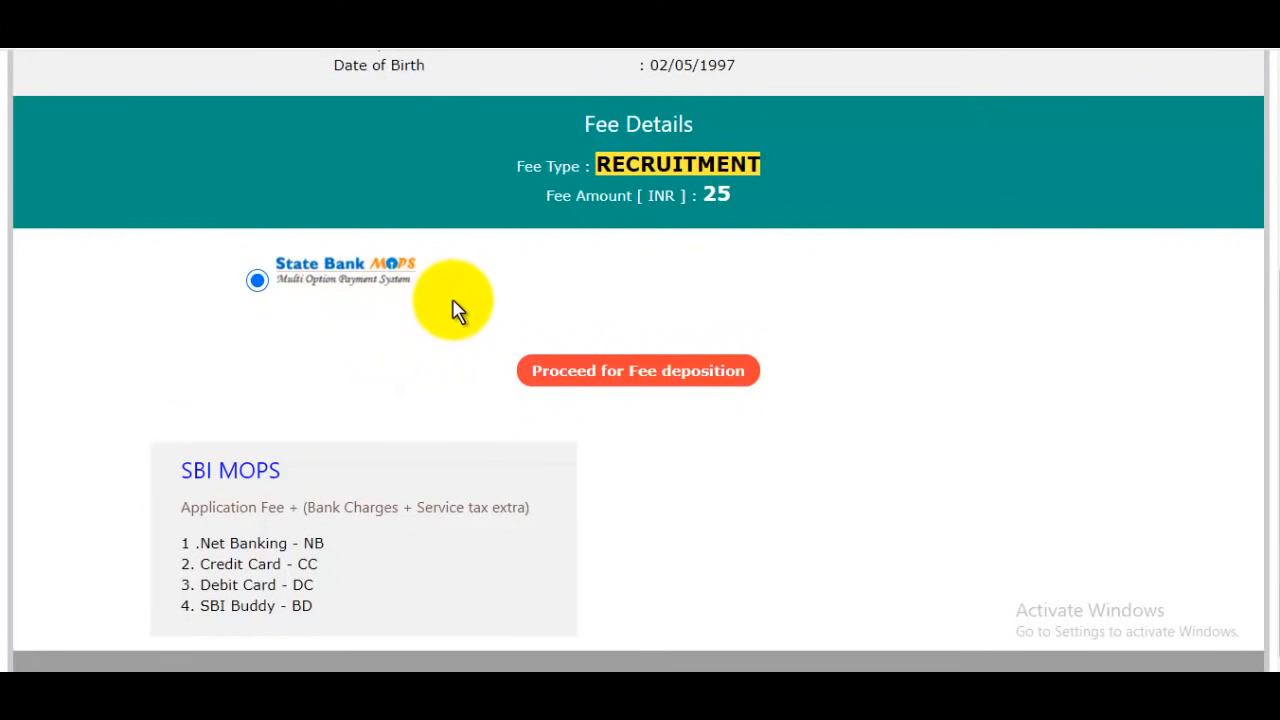
{"action": "left_click", "coordinate": [663, 362]}
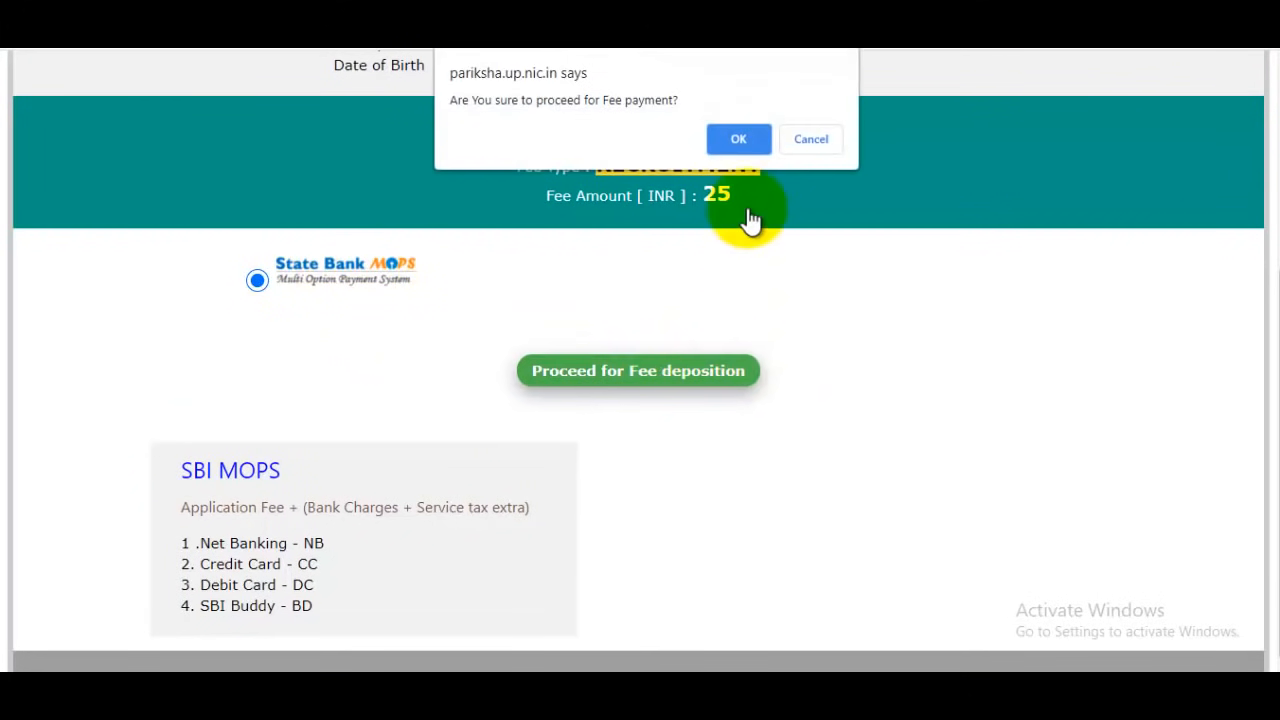
{"action": "left_click", "coordinate": [740, 140]}
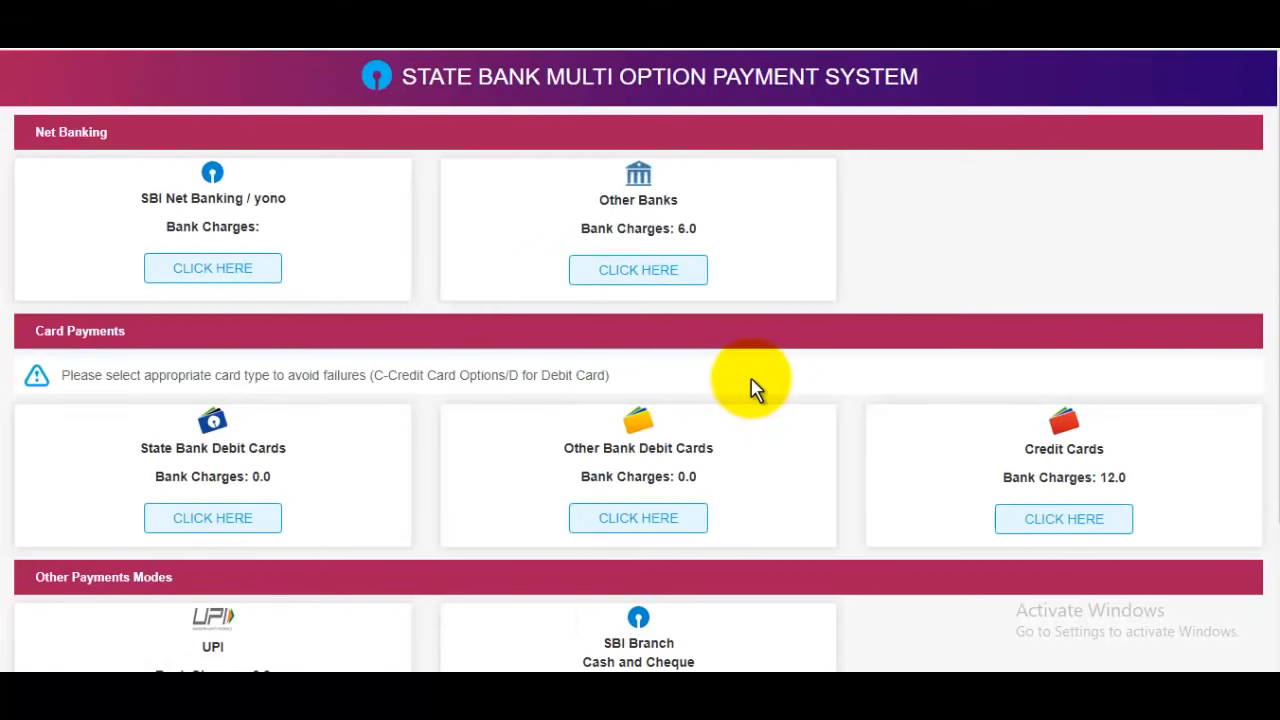
Choose UPI among the other payment modes for paying the application fee
{"action": "scroll", "coordinate": [755, 390], "scroll_direction": "down", "scroll_amount": 1}
{"action": "scroll", "coordinate": [755, 390], "scroll_direction": "down", "scroll_amount": 1}
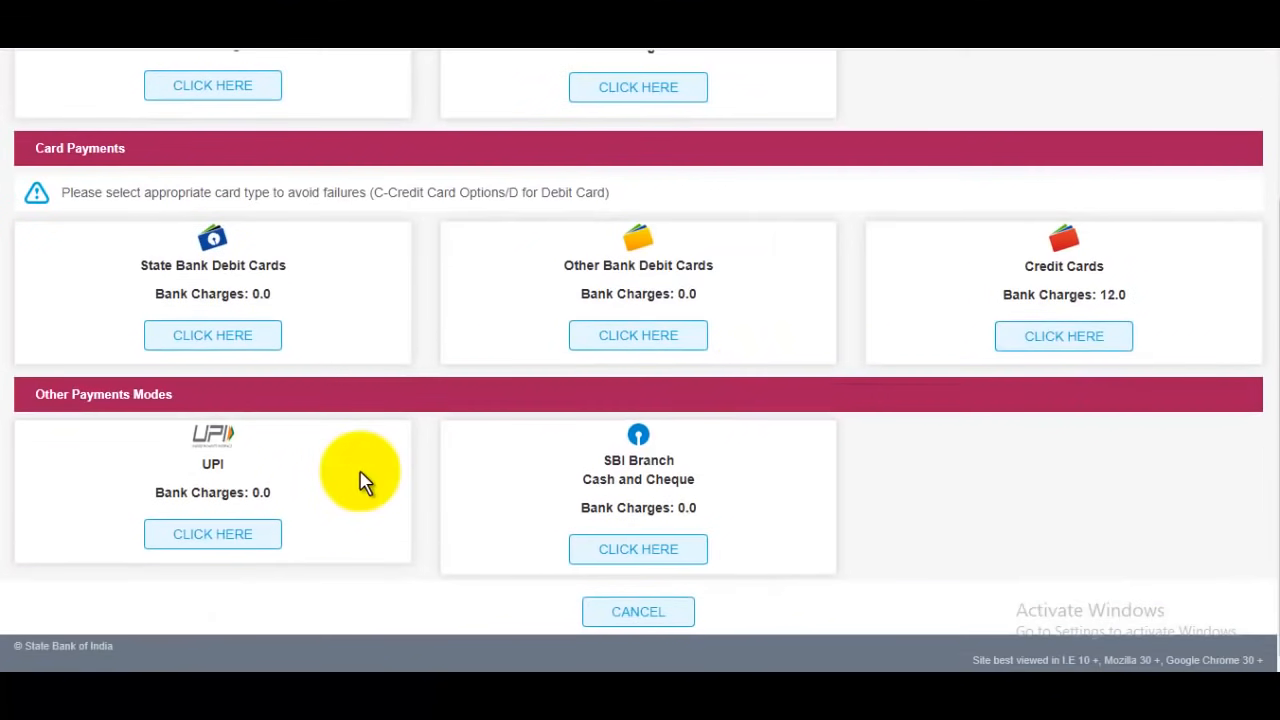
{"action": "left_click", "coordinate": [218, 532]}
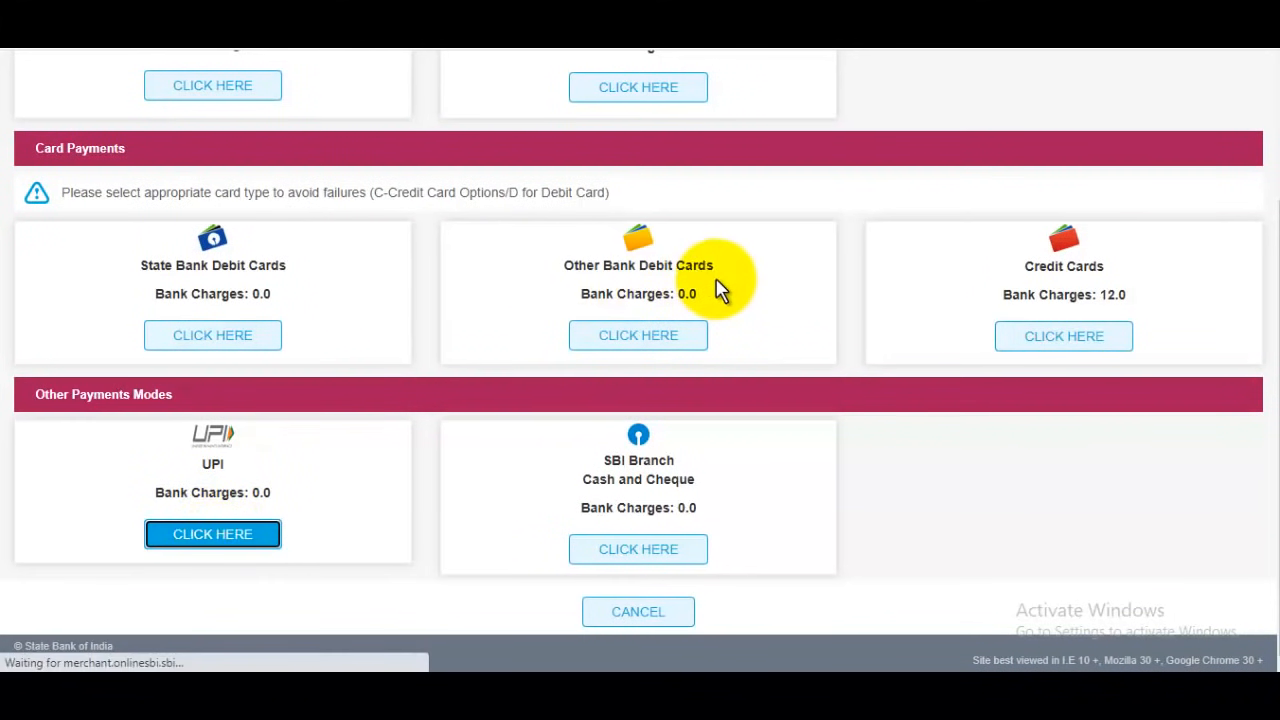
Try to confirm the UPI fee payment without choosing either VPA or QR code
{"action": "scroll", "coordinate": [722, 289], "scroll_direction": "down", "scroll_amount": 3}
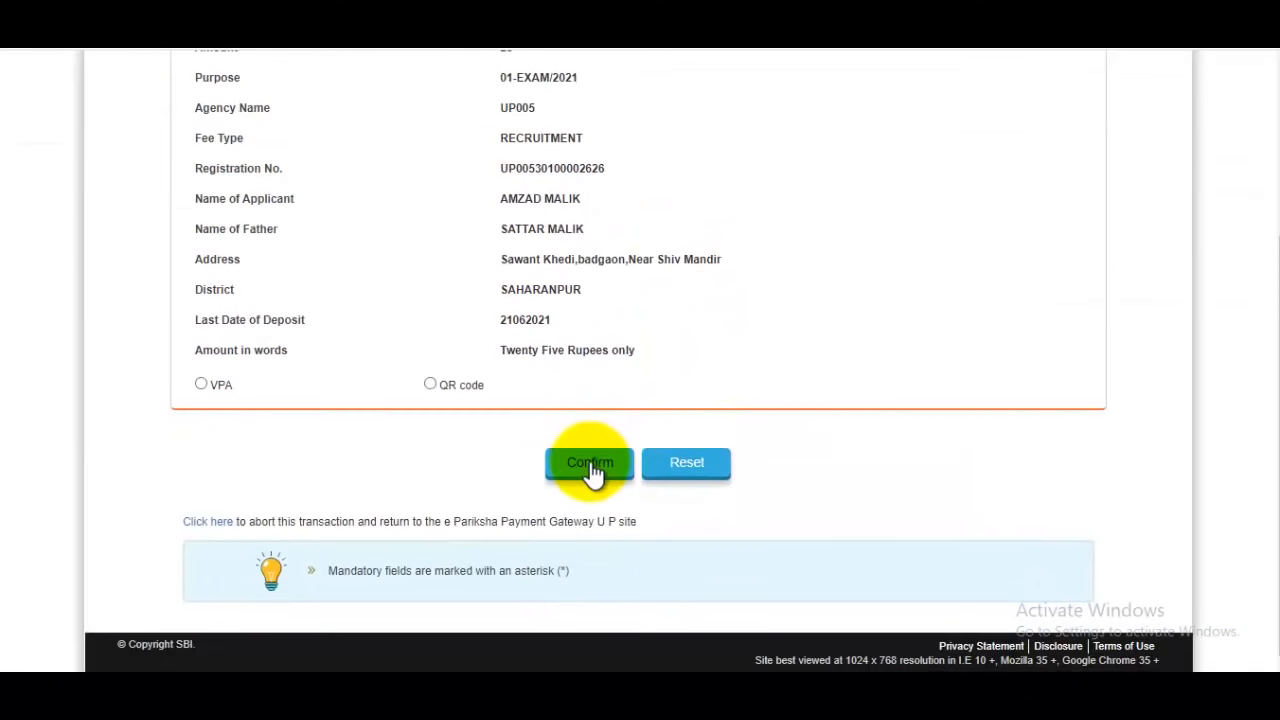
{"action": "left_click", "coordinate": [584, 470]}
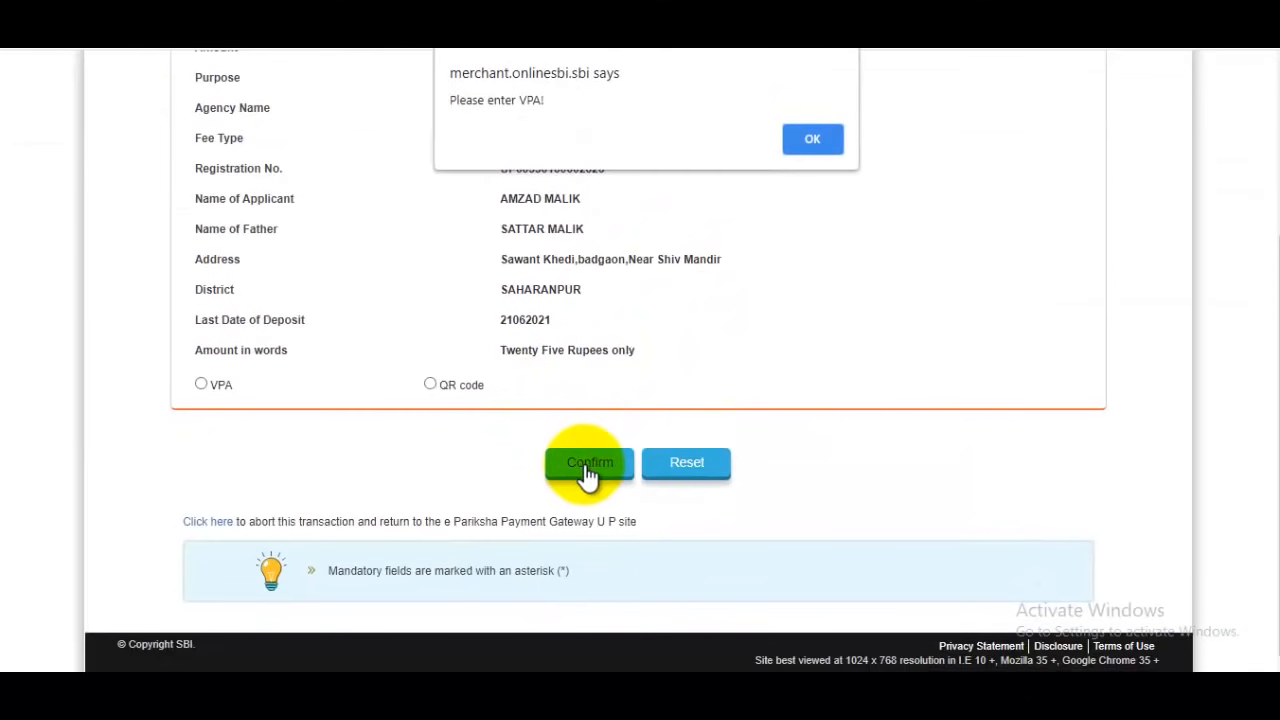
{"action": "left_click", "coordinate": [810, 137]}
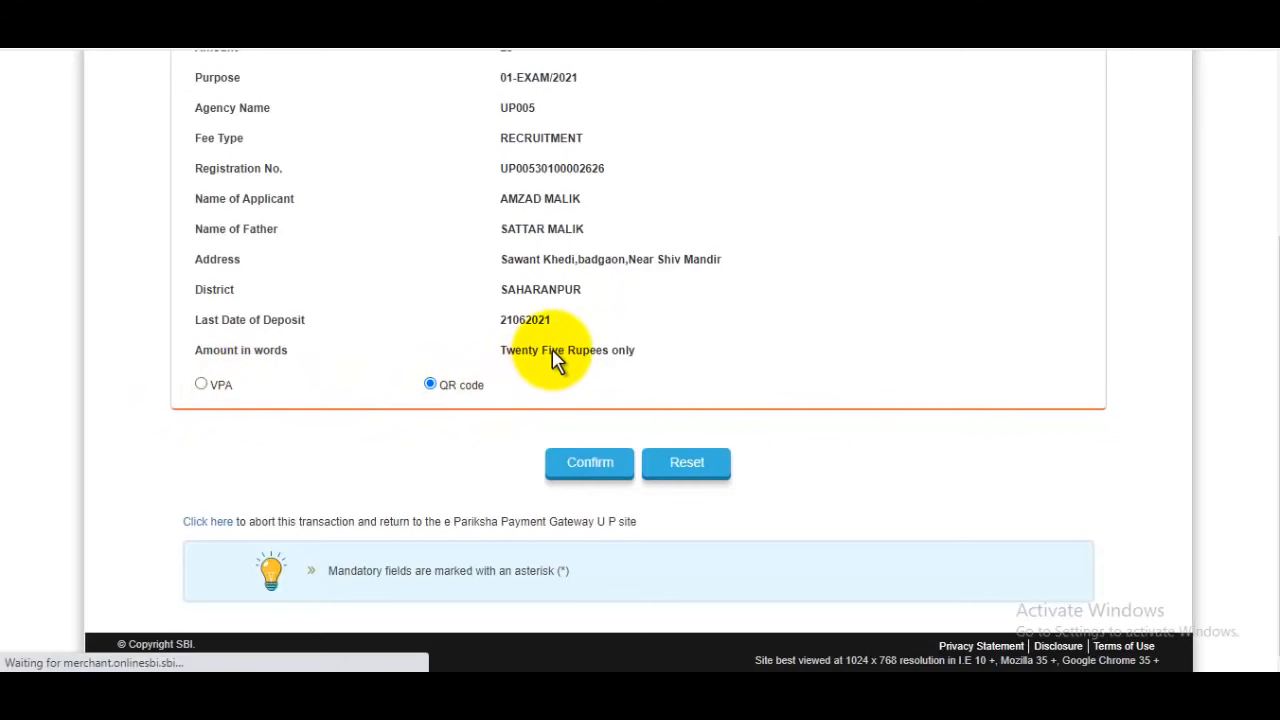
Pay the application fee through the UPI QR code option and return to the e Pariksha Payment Gateway U P site
{"action": "scroll", "coordinate": [568, 352], "scroll_direction": "down", "scroll_amount": 1}
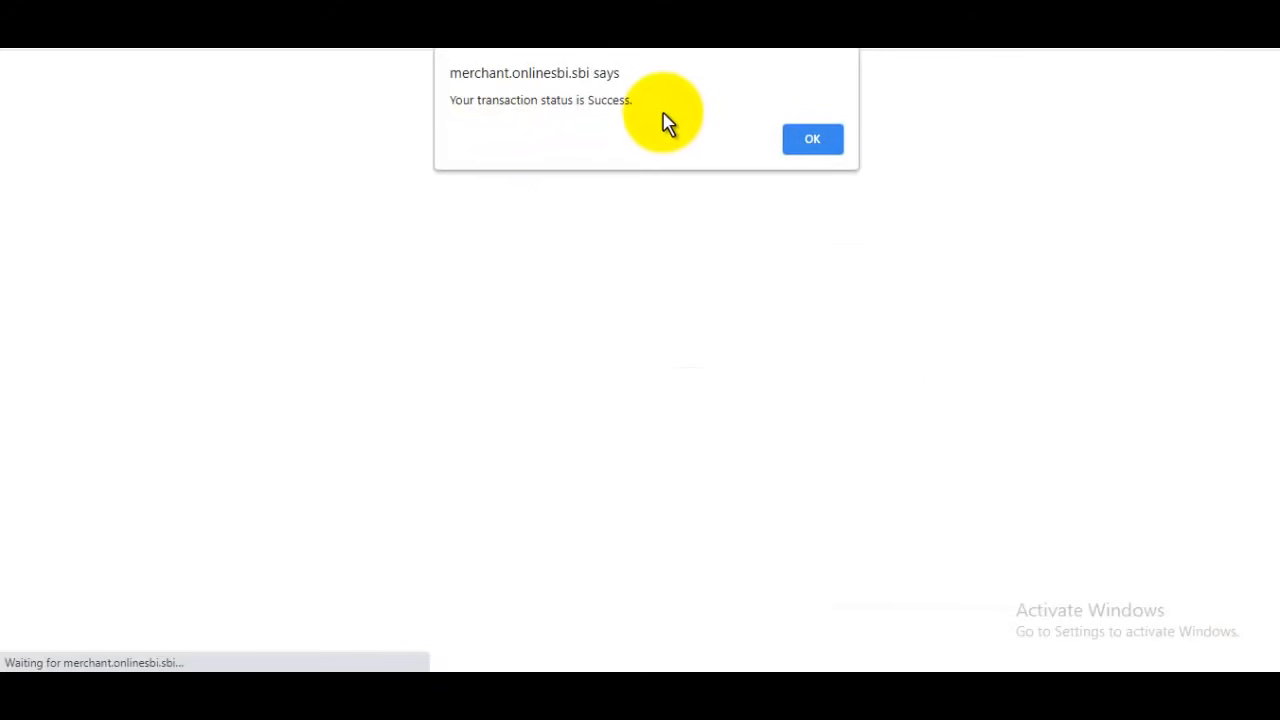
{"action": "left_click", "coordinate": [815, 142]}
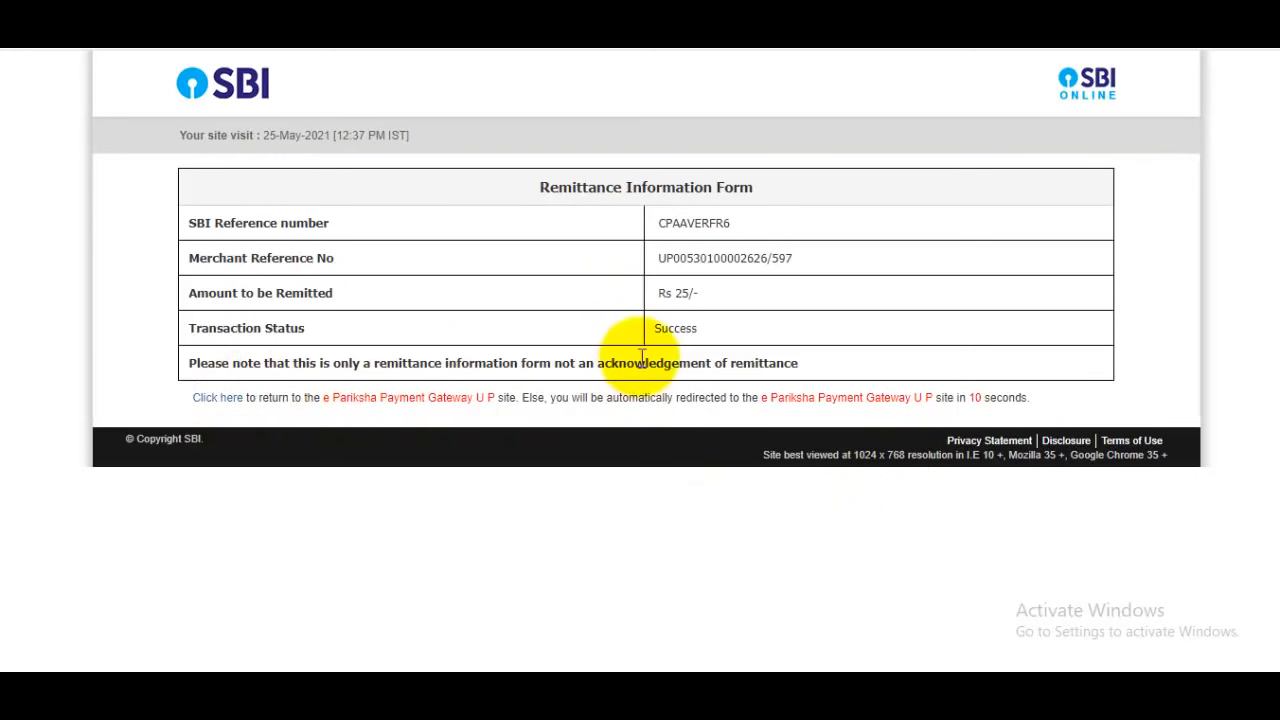
{"action": "left_click", "coordinate": [815, 397]}
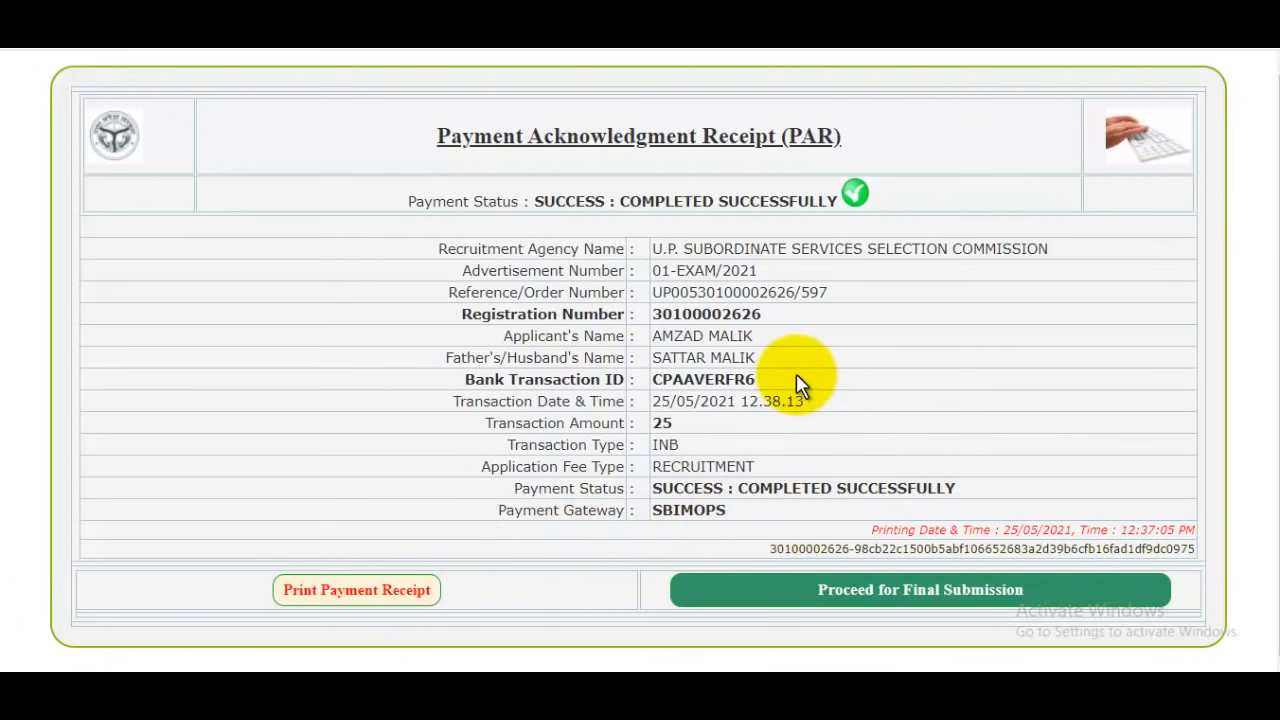
Proceed for final submission from the payment acknowledgment receipt and open the application form for download and print to review it
{"action": "left_click", "coordinate": [934, 597]}
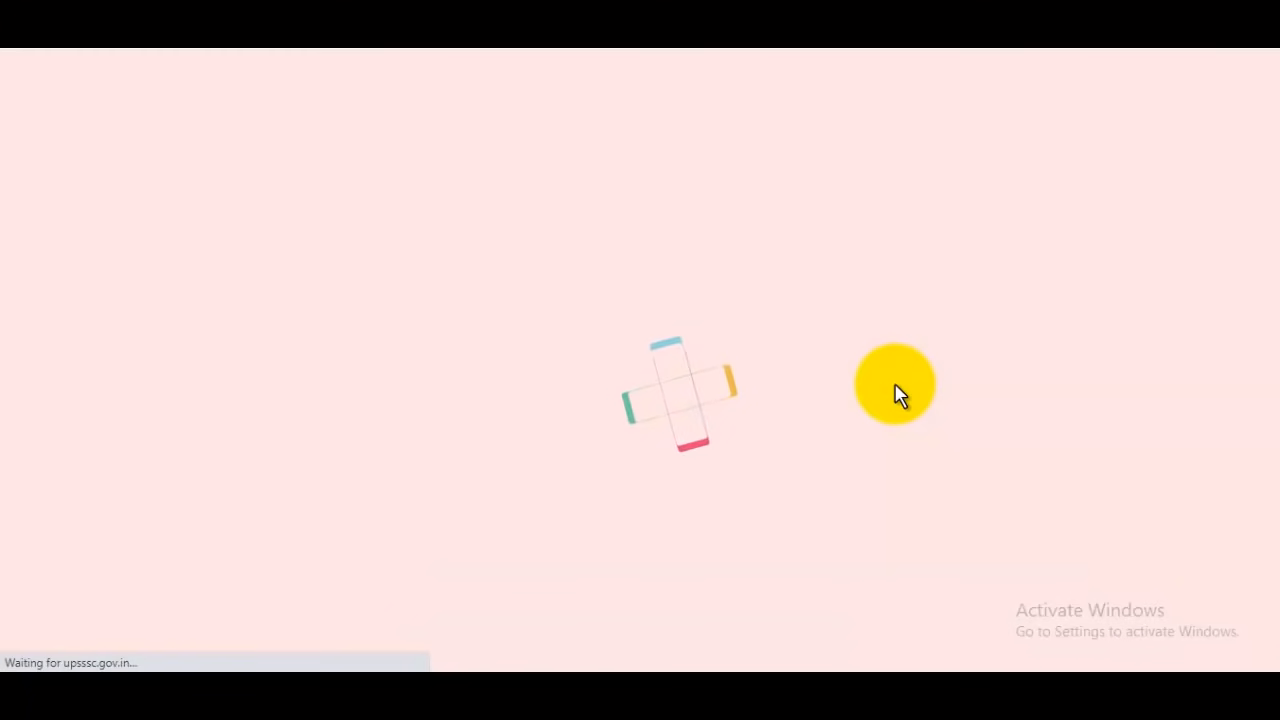
{"action": "scroll", "coordinate": [840, 396], "scroll_direction": "down", "scroll_amount": 1}
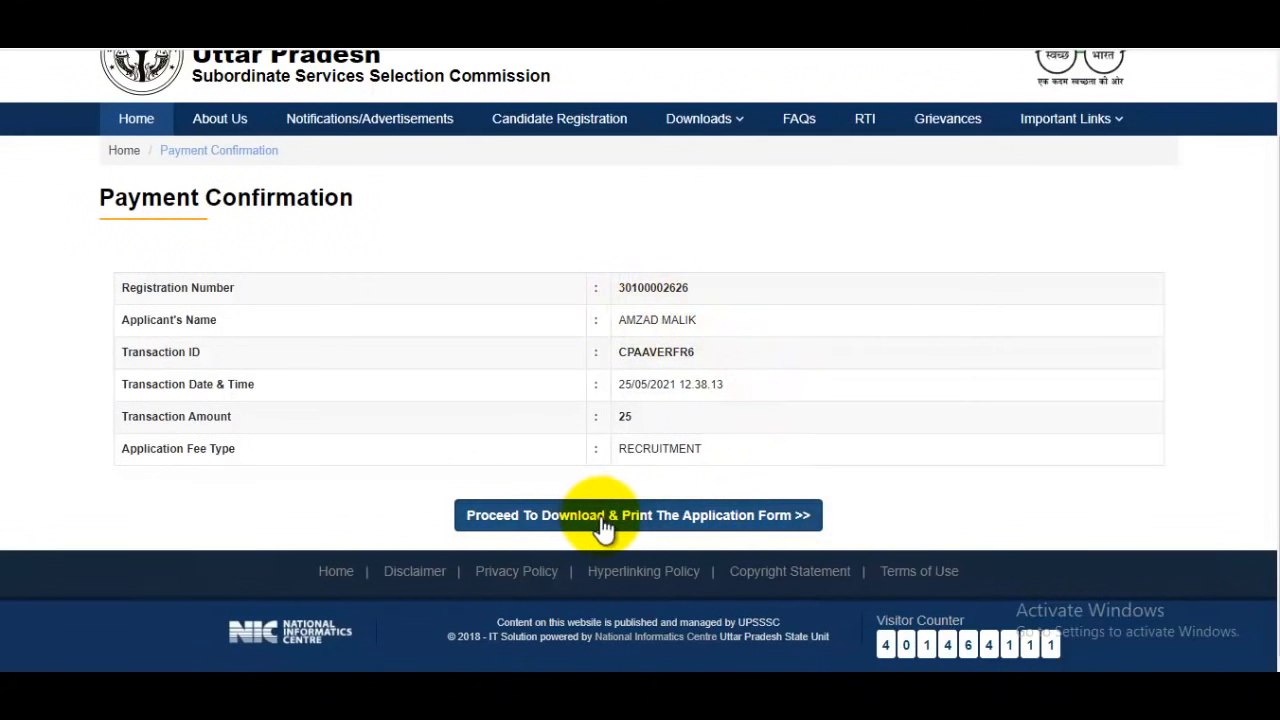
{"action": "left_click", "coordinate": [730, 520]}
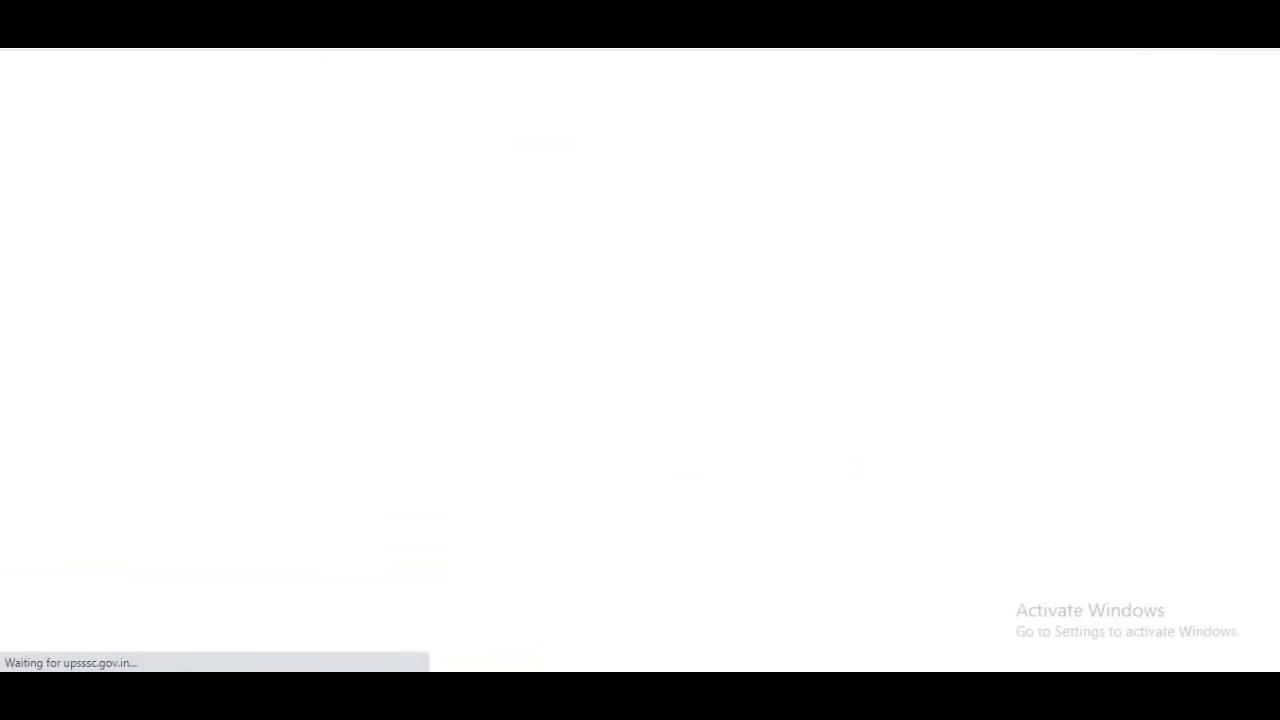
{"action": "scroll", "coordinate": [760, 400], "scroll_direction": "down", "scroll_amount": 3}
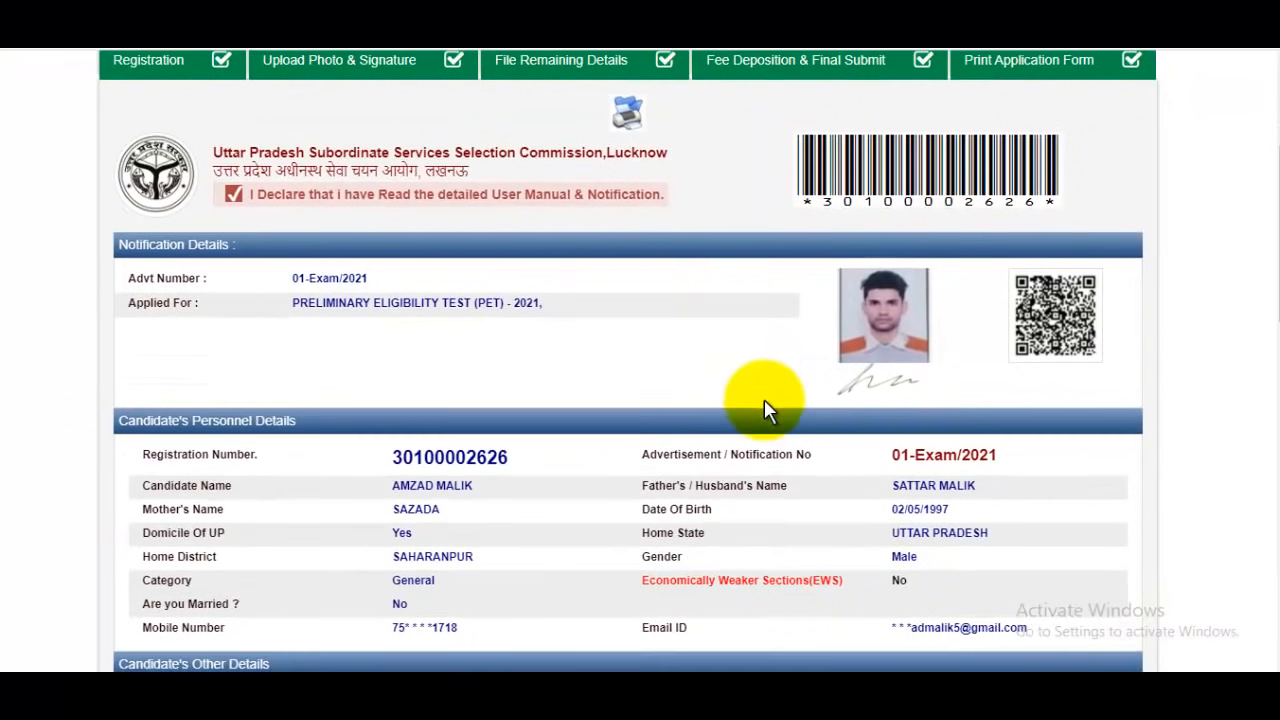
{"action": "scroll", "coordinate": [722, 340], "scroll_direction": "down", "scroll_amount": 10}
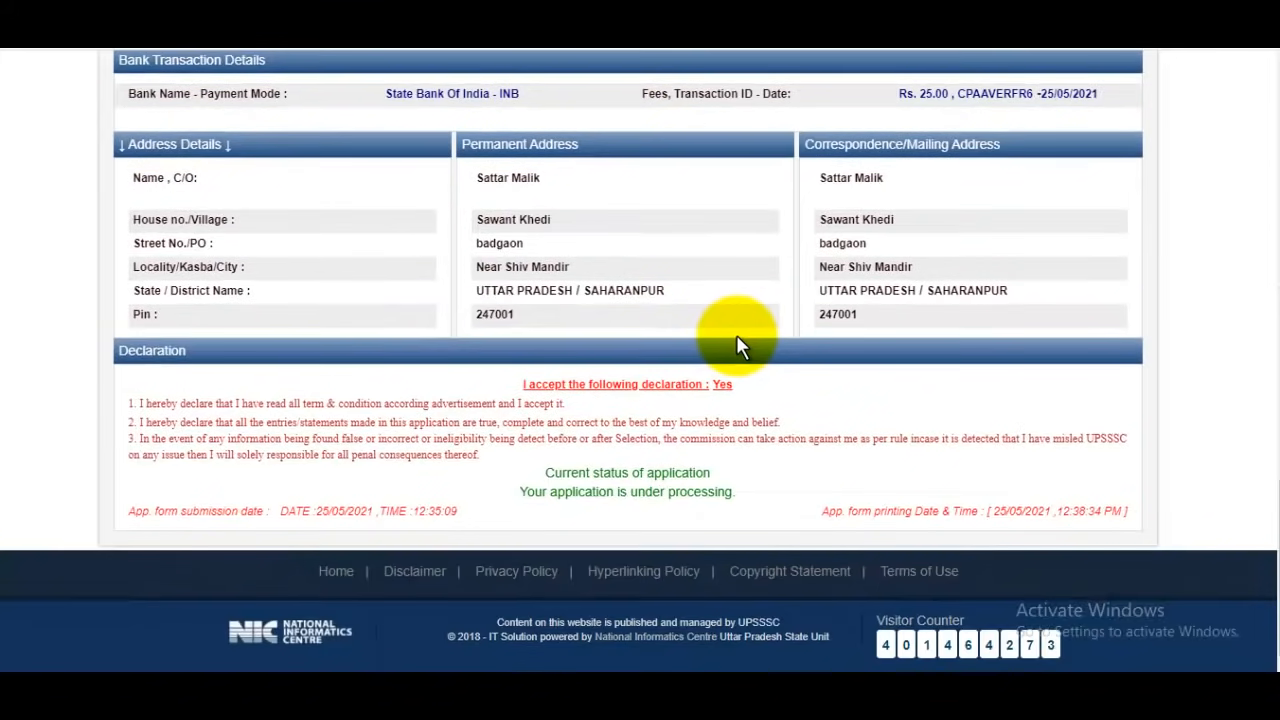
{"action": "scroll", "coordinate": [736, 338], "scroll_direction": "up", "scroll_amount": 6}
{"action": "scroll", "coordinate": [750, 345], "scroll_direction": "up", "scroll_amount": 8}
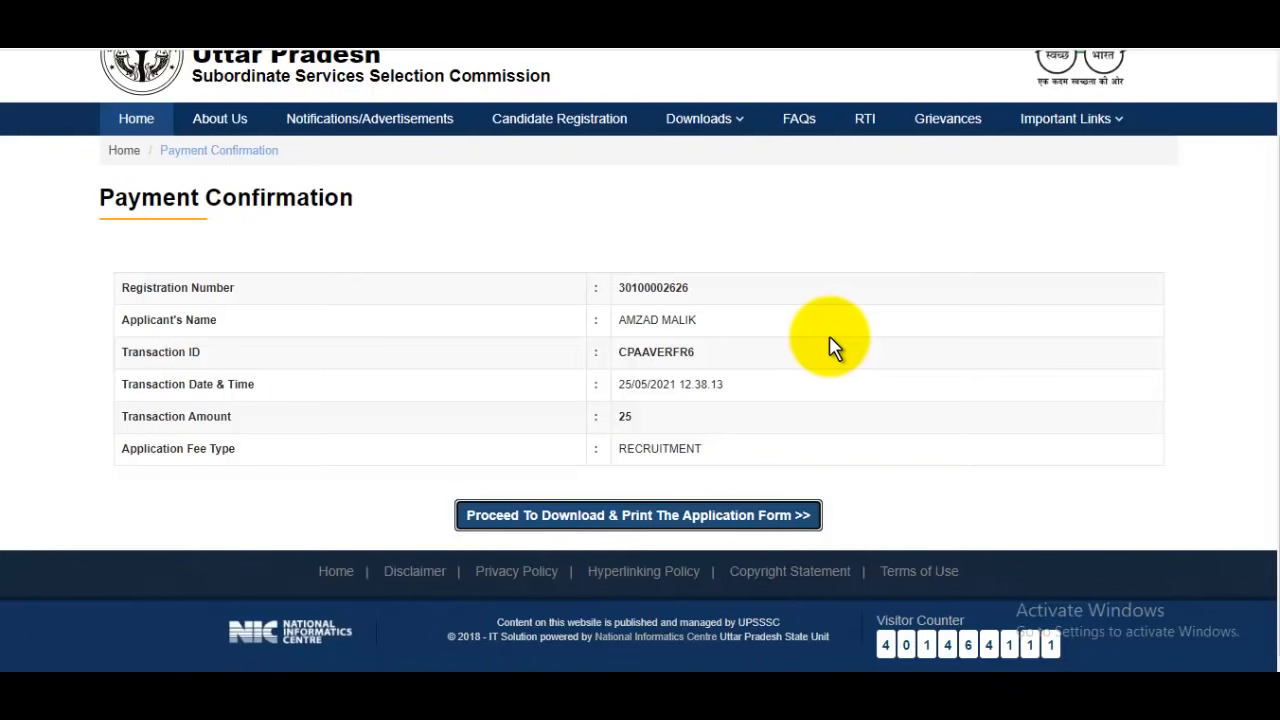
{"action": "scroll", "coordinate": [835, 347], "scroll_direction": "up", "scroll_amount": 1}
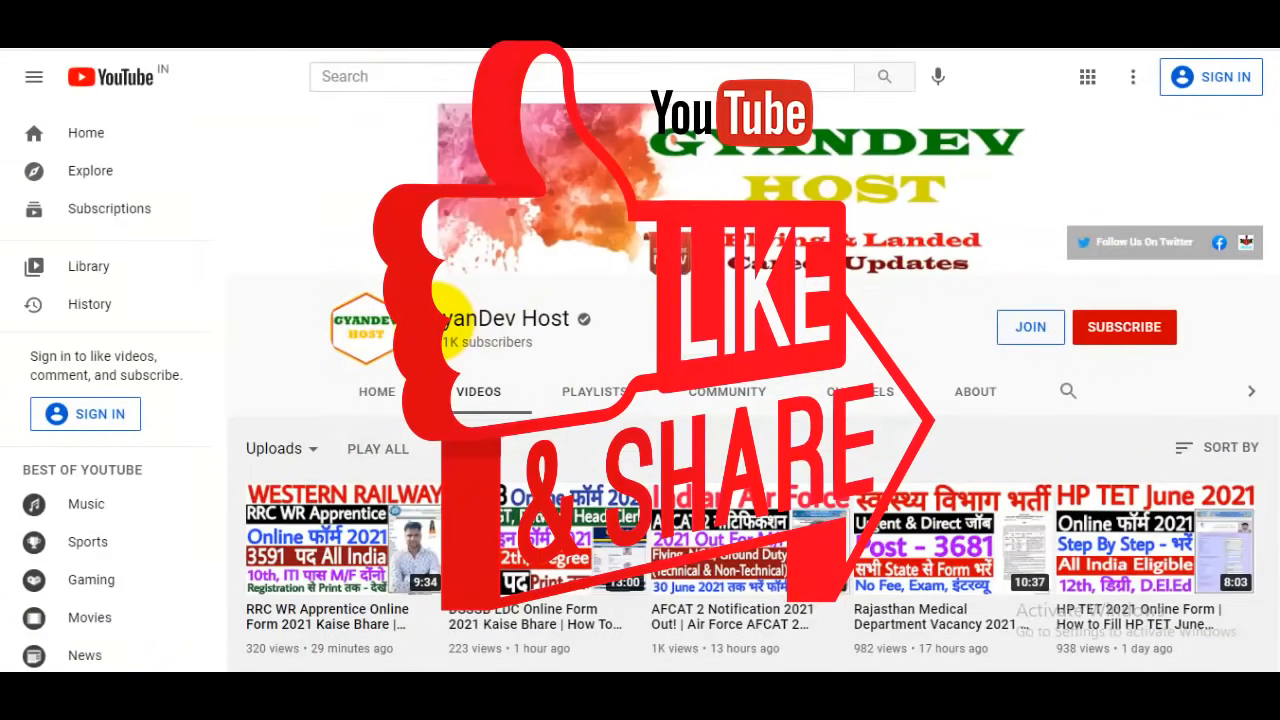
{"action": "left_click_drag", "start_coordinate": [445, 320], "coordinate": [608, 338]}
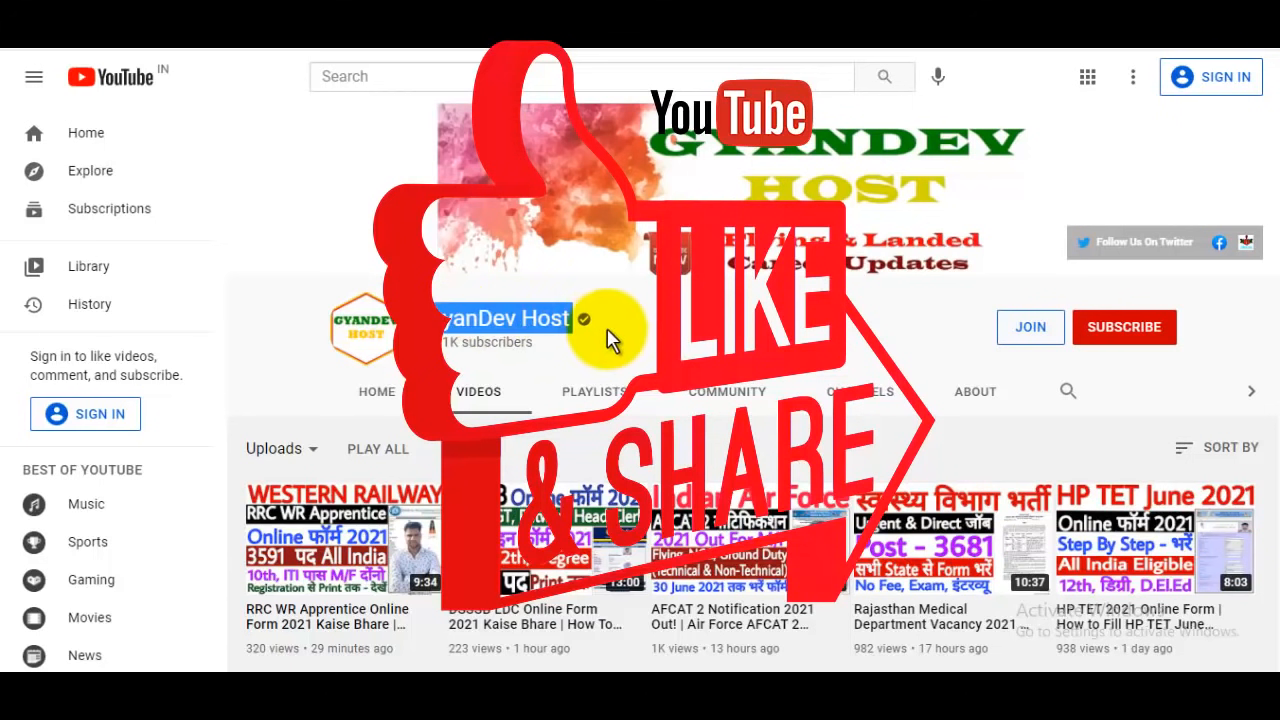